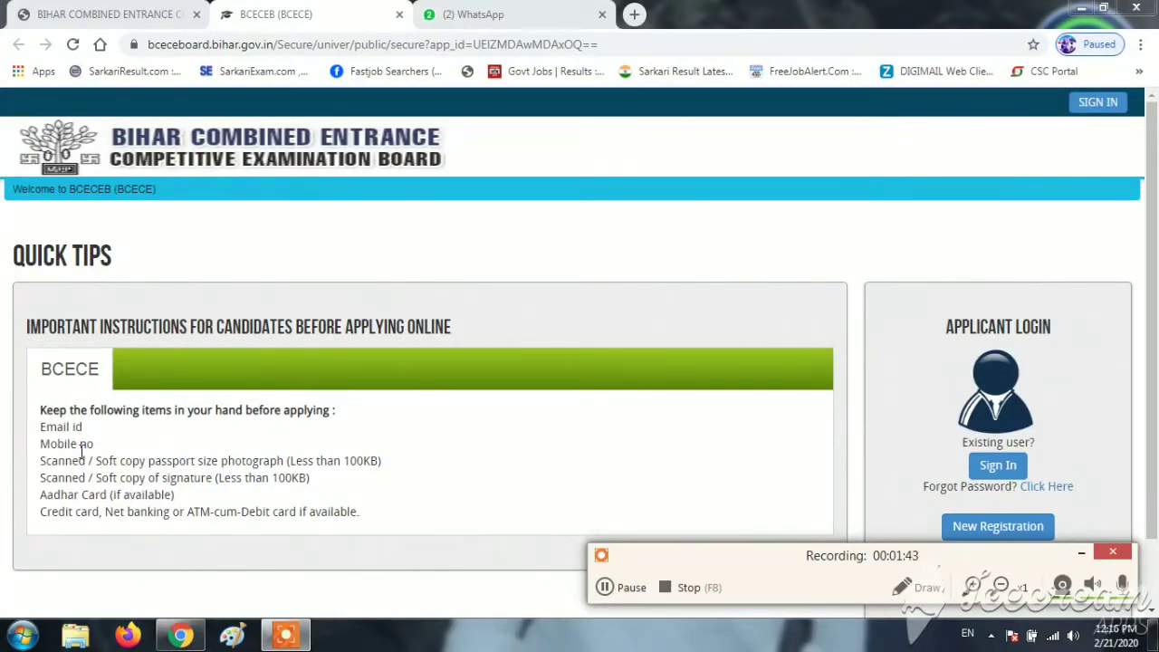
Box the e-mail, photograph, signature, Aadhar and payment requirements with annotations, then erase them
click(922, 587)
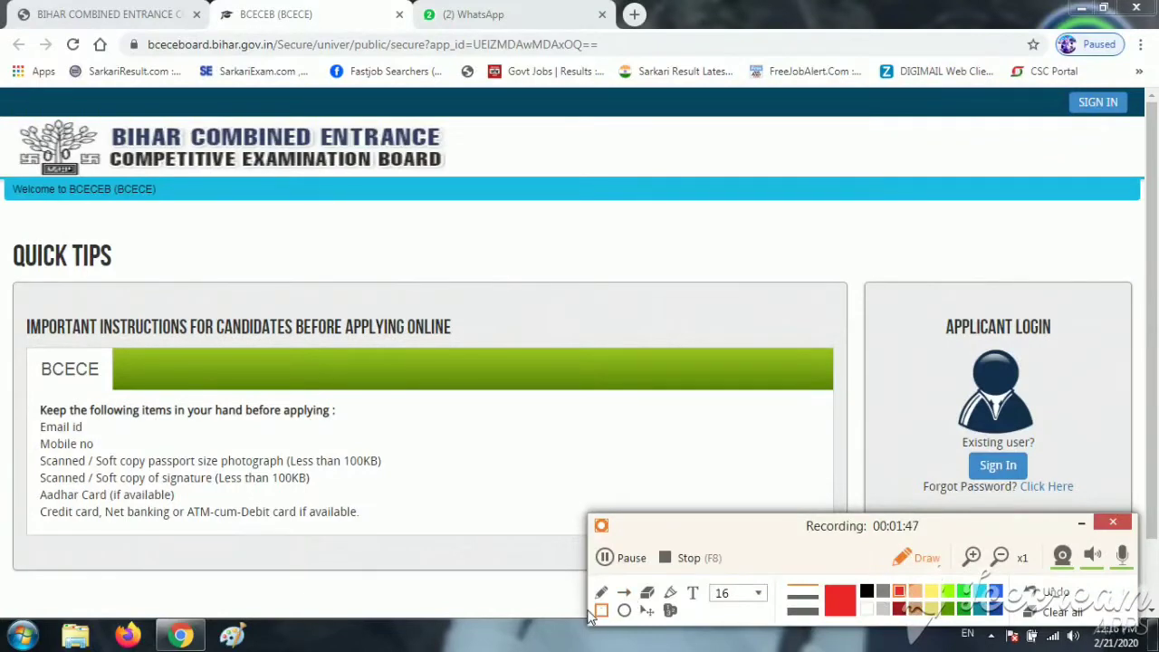
mouse_move(31, 418)
mouse_down()
mouse_move(98, 436)
mouse_move(45, 444)
mouse_move(119, 451)
mouse_up()
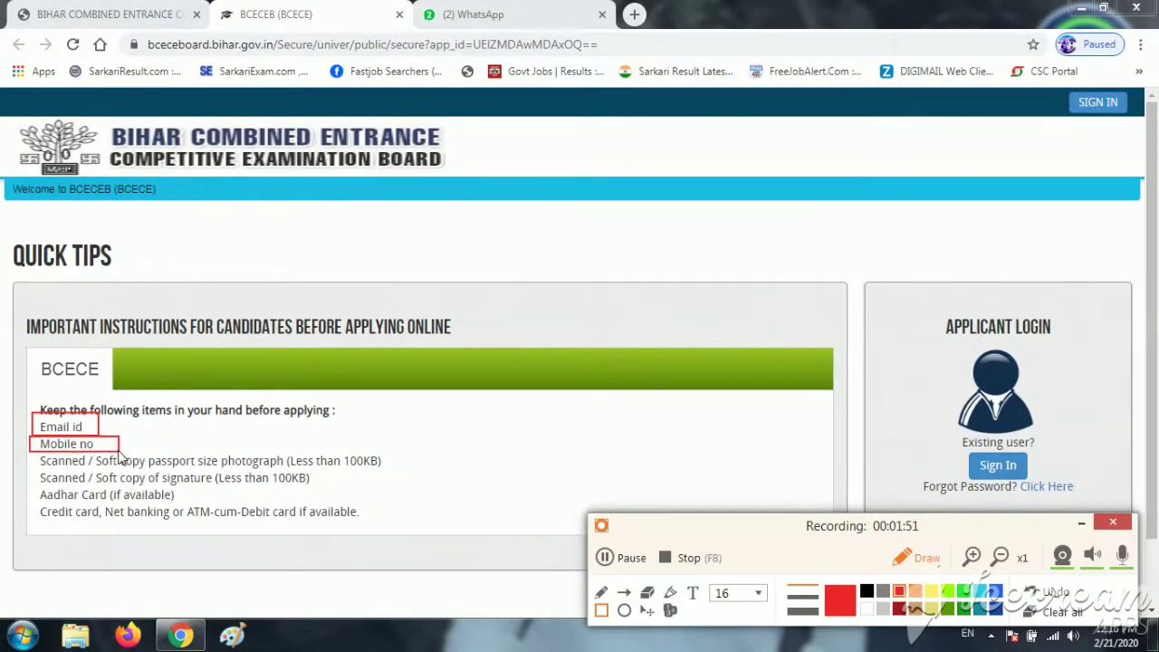
mouse_move(25, 453)
mouse_down()
mouse_move(101, 469)
mouse_move(394, 471)
mouse_up()
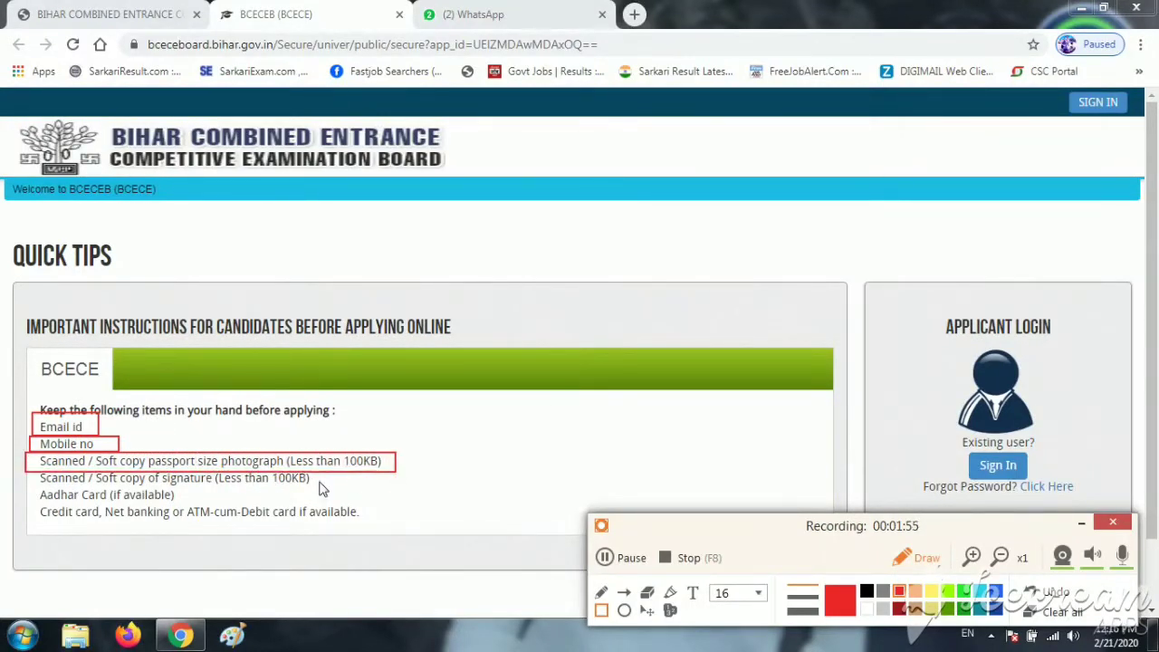
mouse_move(27, 469)
mouse_down()
mouse_move(134, 484)
mouse_move(332, 485)
mouse_up()
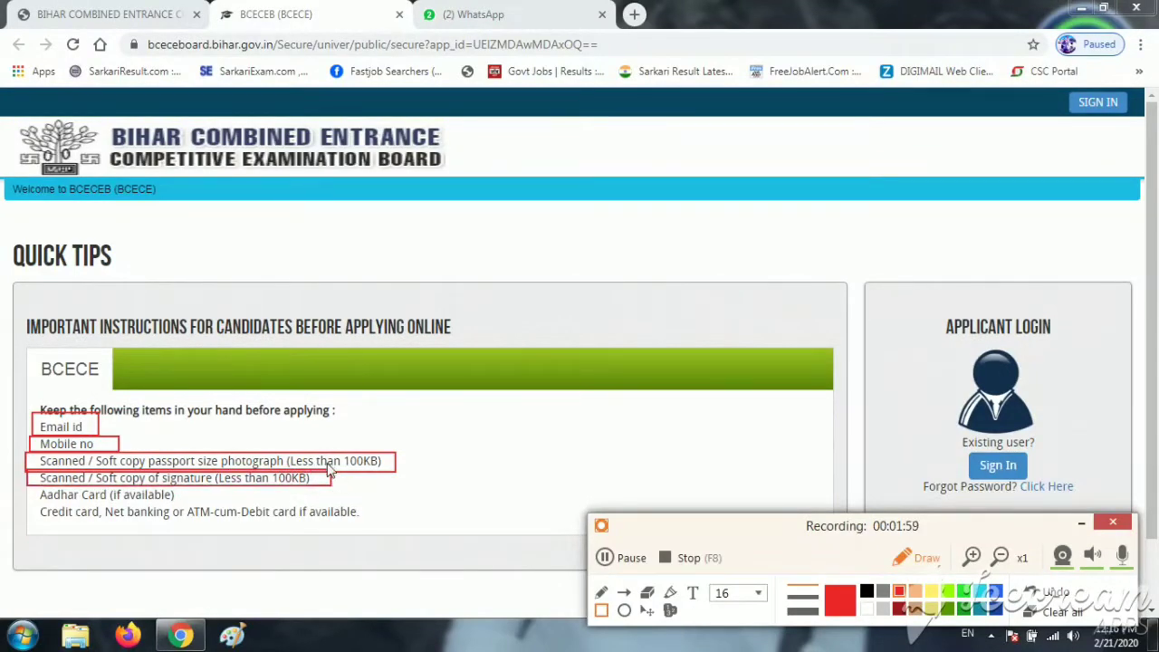
drag(33, 488, 190, 502)
drag(35, 509, 375, 521)
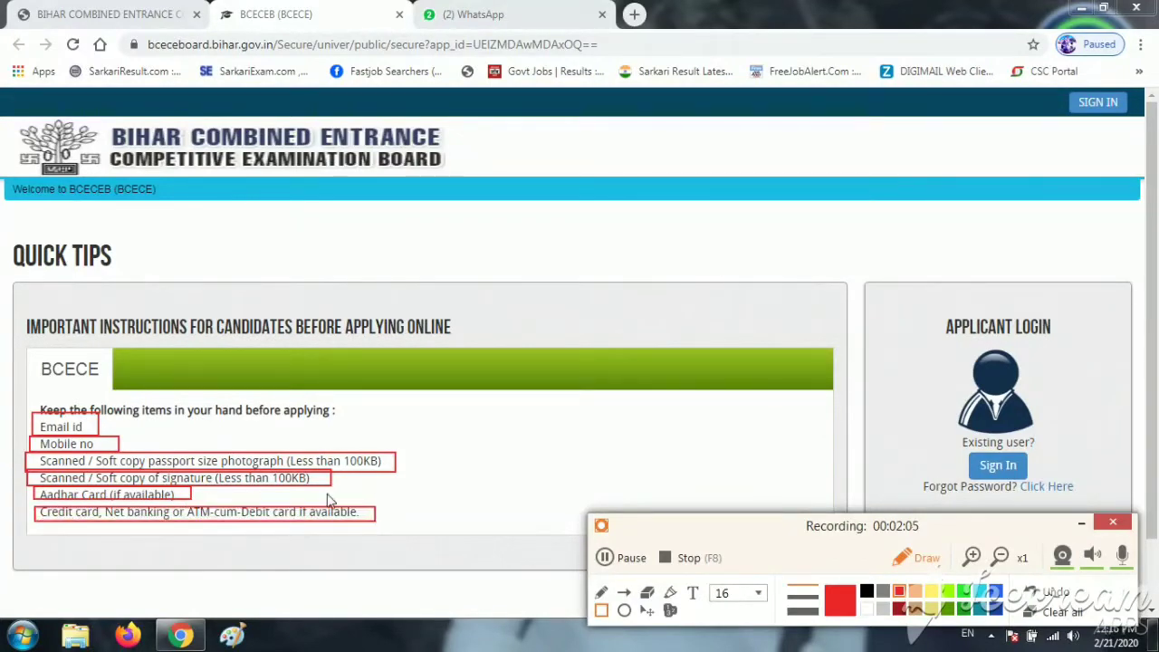
click(1069, 613)
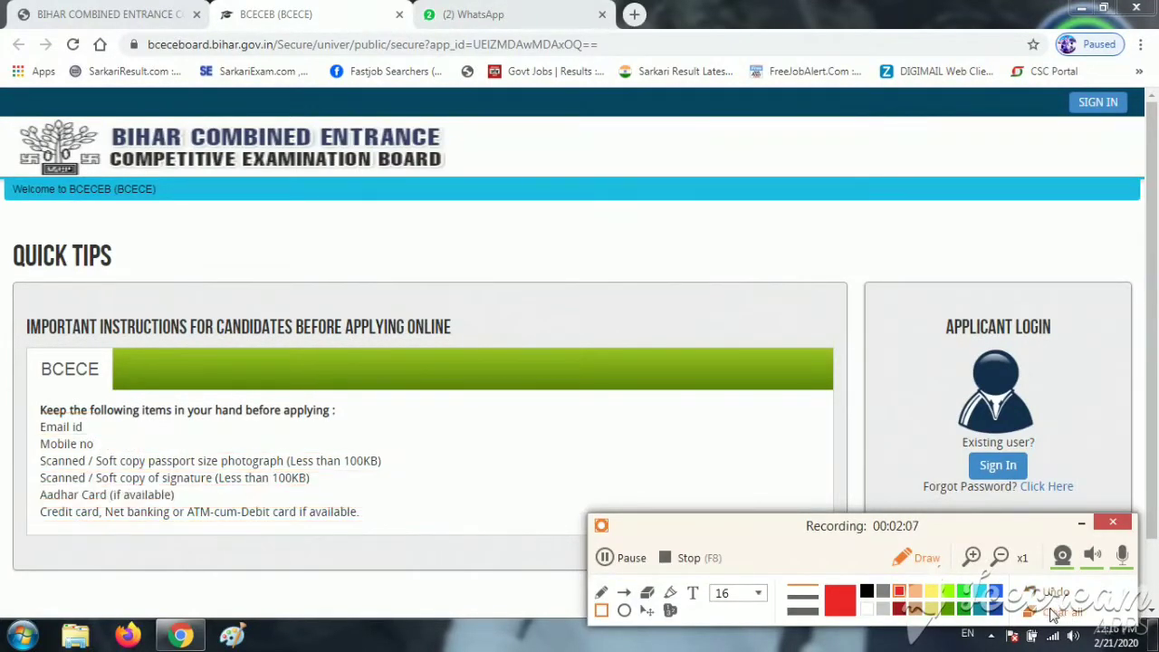
click(926, 559)
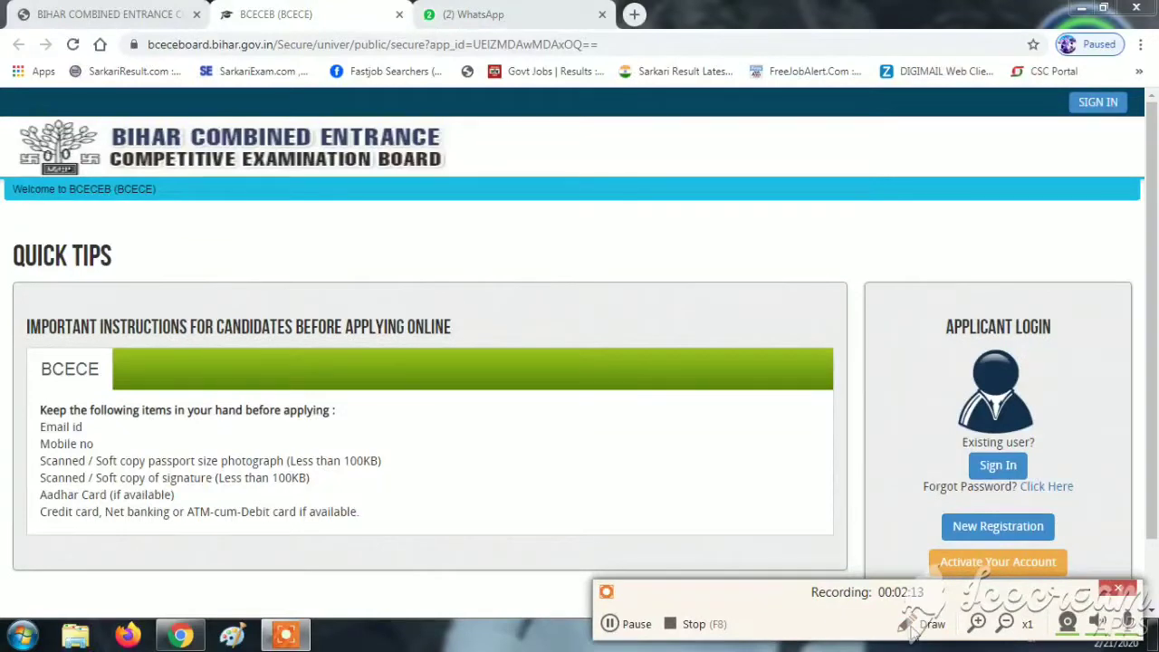
Mark the existing-user login and new-applicant registration areas with annotation arrows, then clear them
click(925, 624)
drag(991, 528, 636, 504)
mouse_move(869, 415)
mouse_down()
mouse_move(997, 476)
mouse_move(980, 450)
mouse_up()
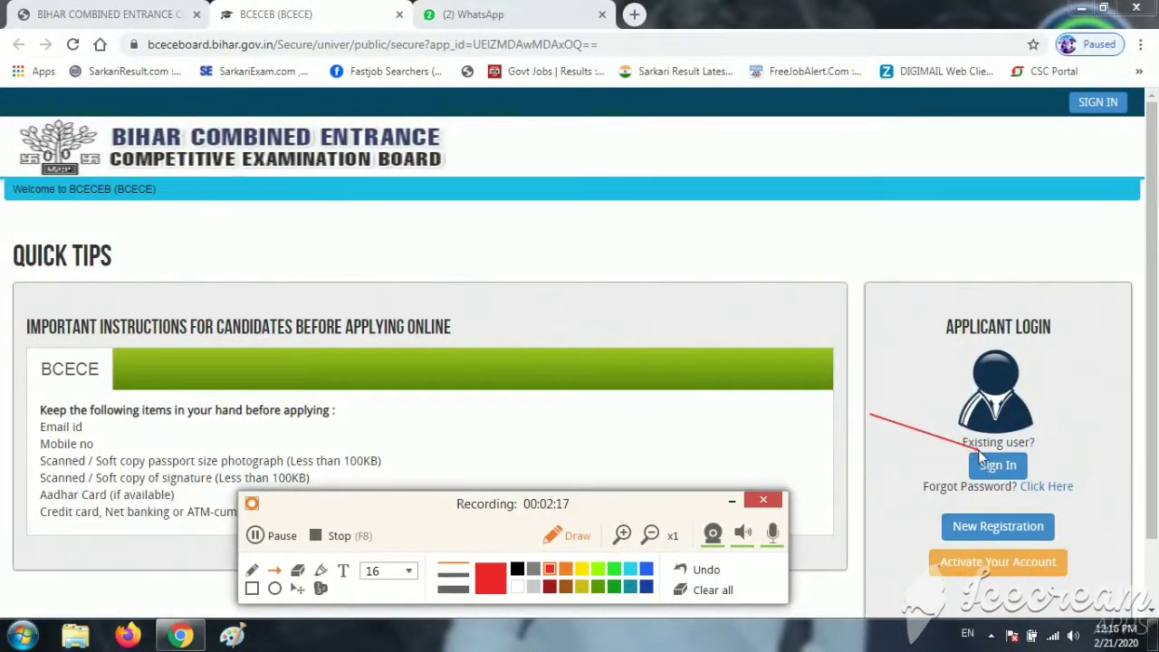
mouse_move(870, 489)
mouse_down()
mouse_move(947, 524)
mouse_move(941, 555)
mouse_up()
click(705, 590)
drag(666, 506, 748, 544)
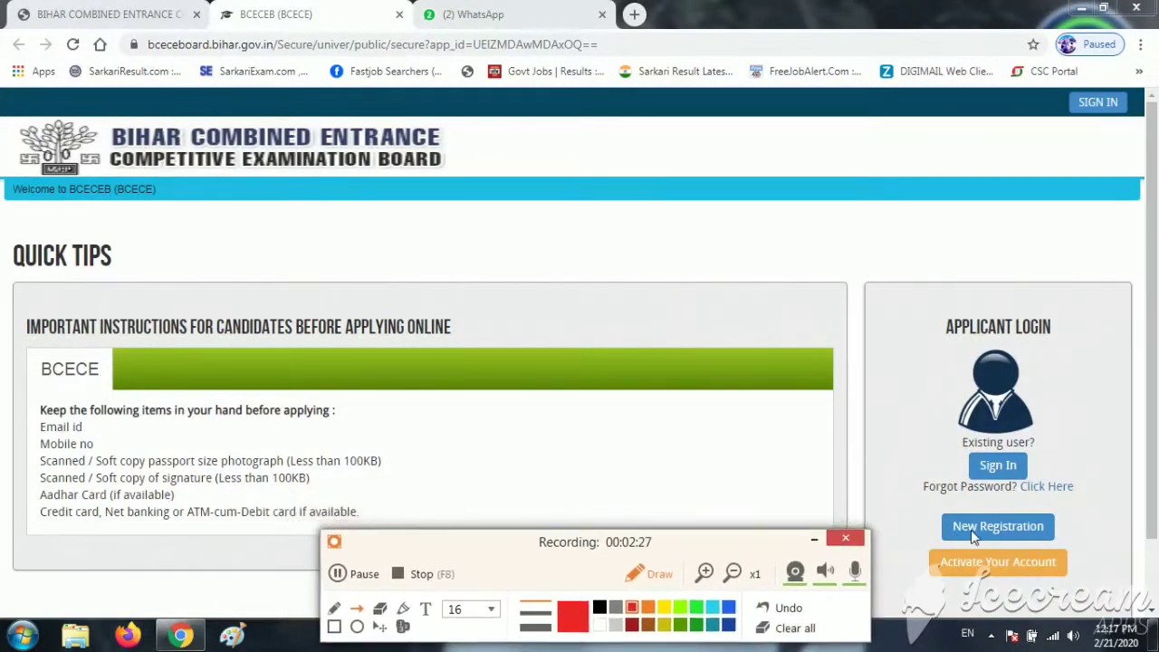
click(649, 574)
mouse_move(652, 542)
mouse_down()
mouse_move(897, 610)
mouse_move(932, 593)
mouse_up()
Start a new candidate registration and highlight the Name of Exam line
click(1004, 526)
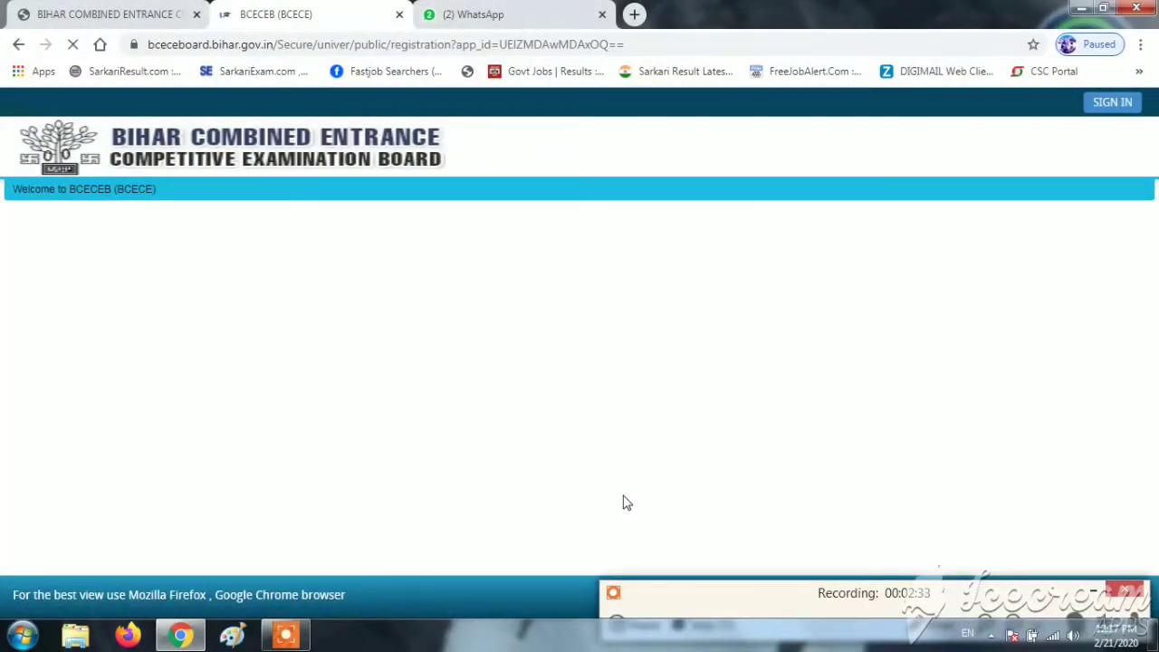
scroll(621, 336, down, 2)
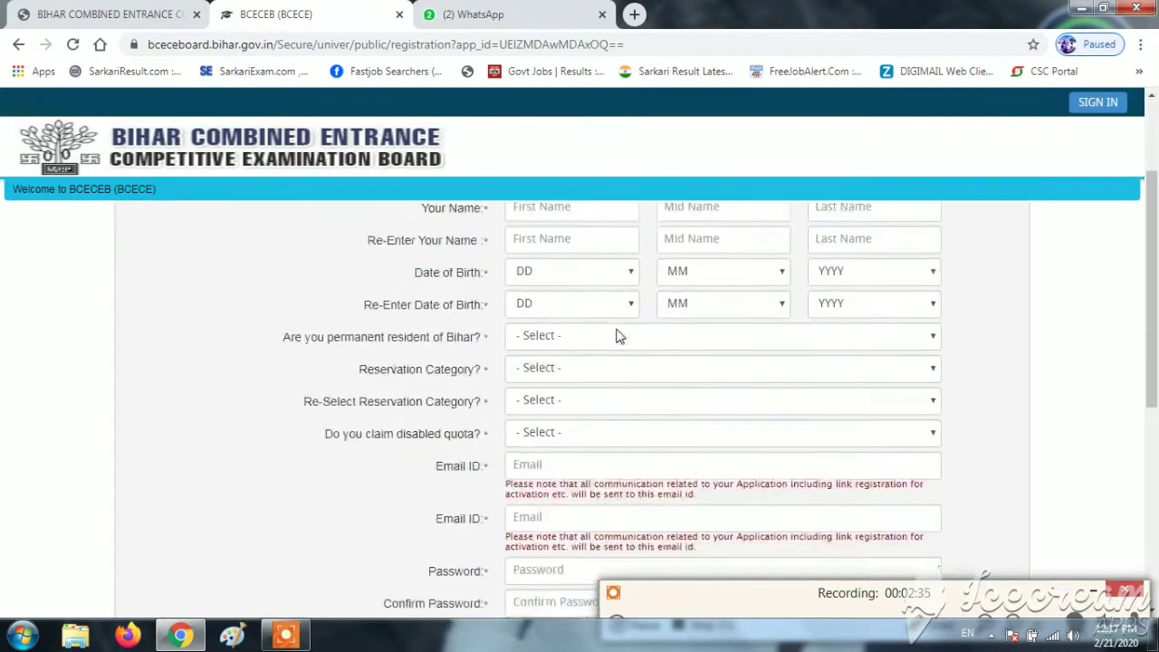
scroll(584, 299, up, 1)
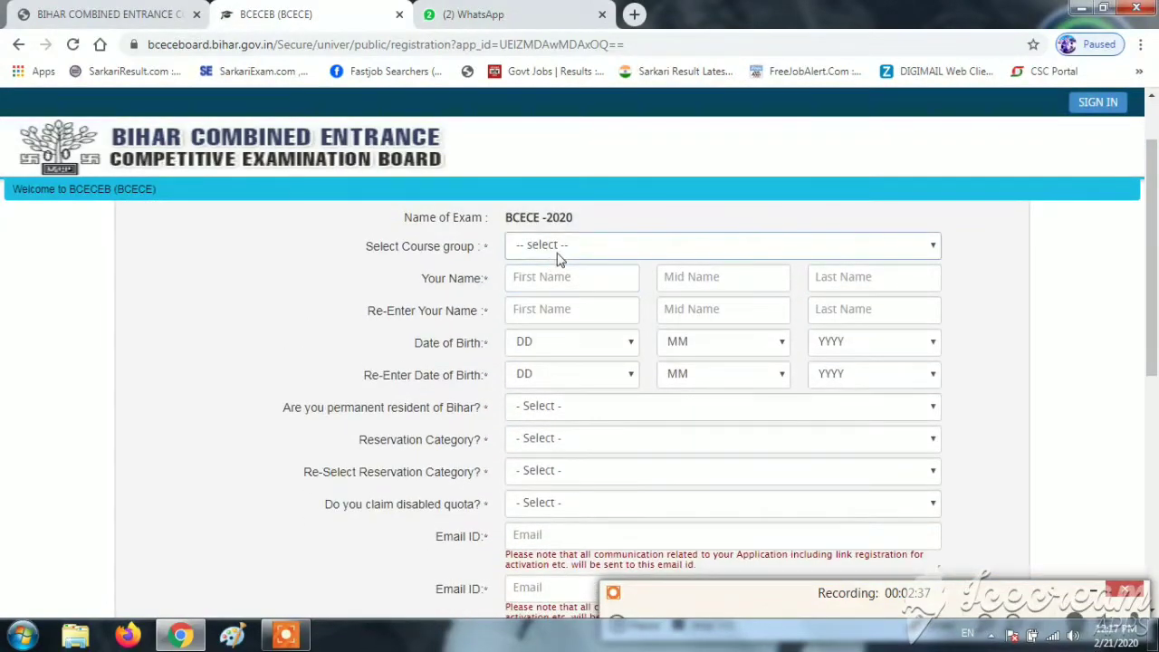
drag(404, 222, 638, 226)
click(637, 226)
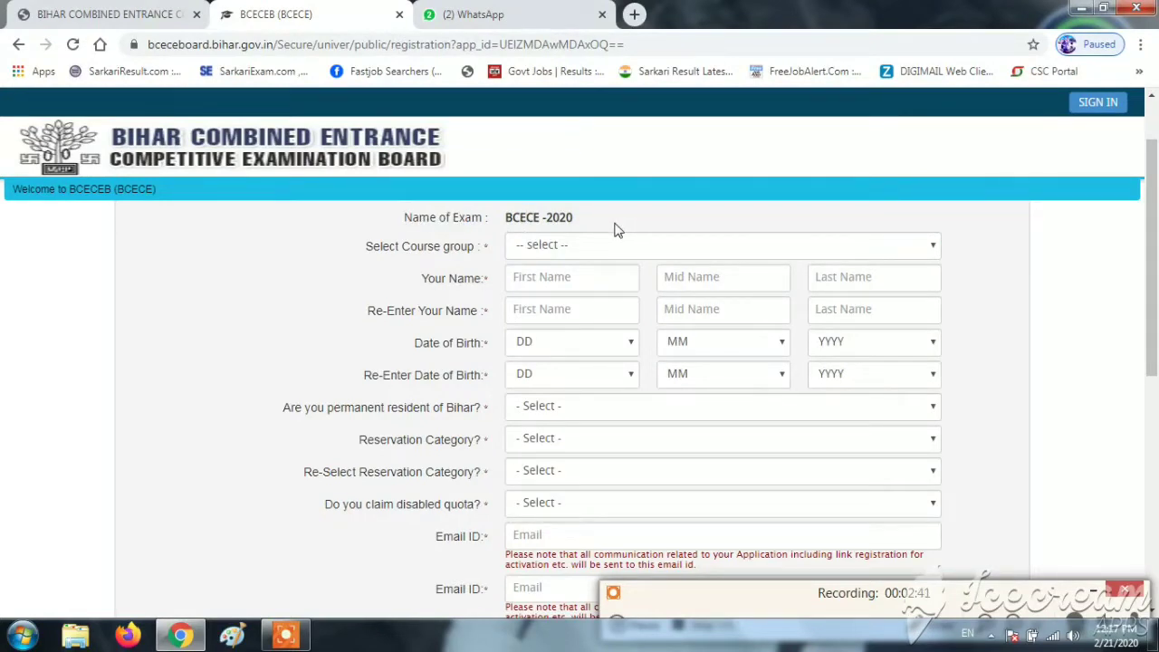
Visit the first, middle and last name fields and the re-entered name fields, leaving them empty
click(536, 282)
click(720, 288)
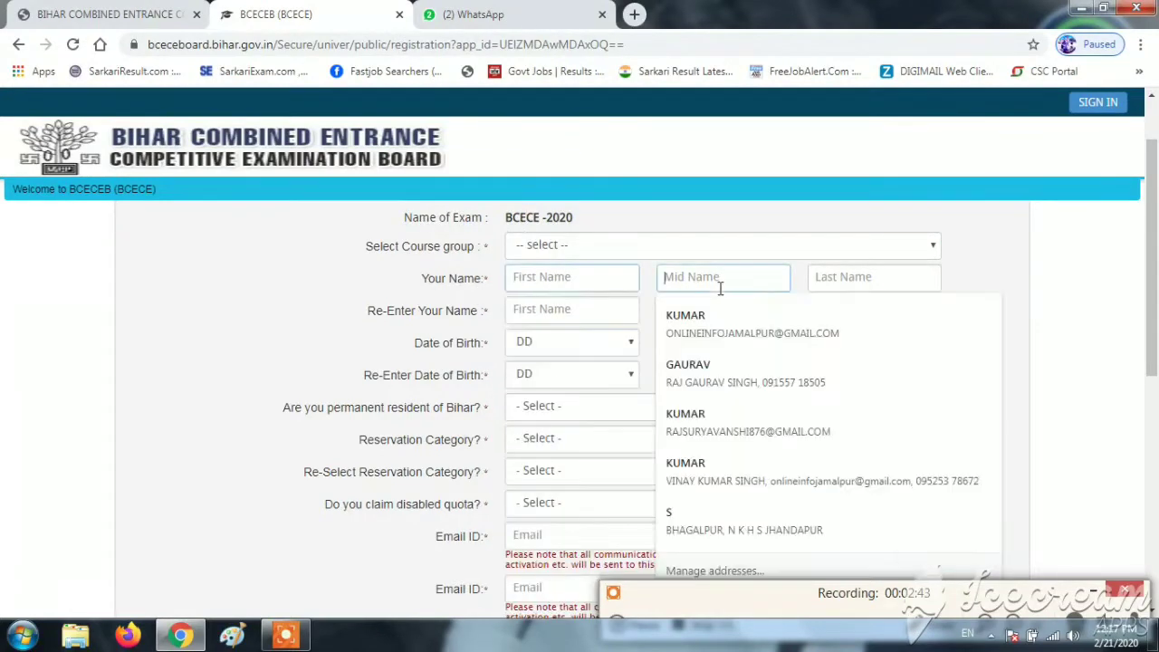
click(834, 276)
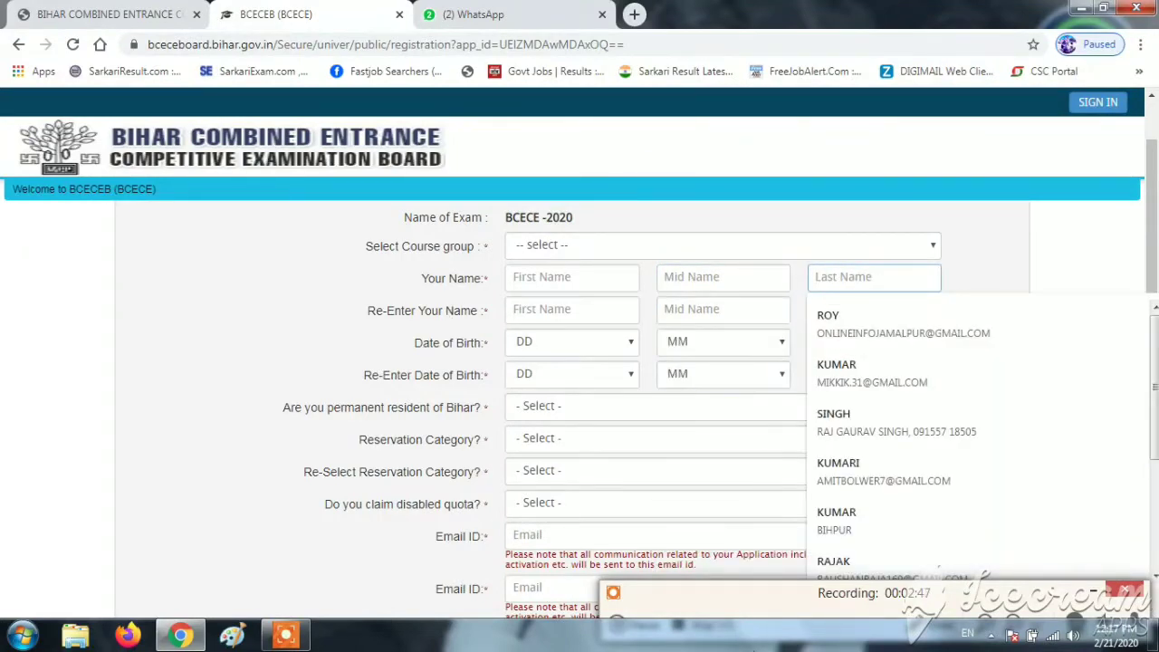
click(825, 596)
click(621, 589)
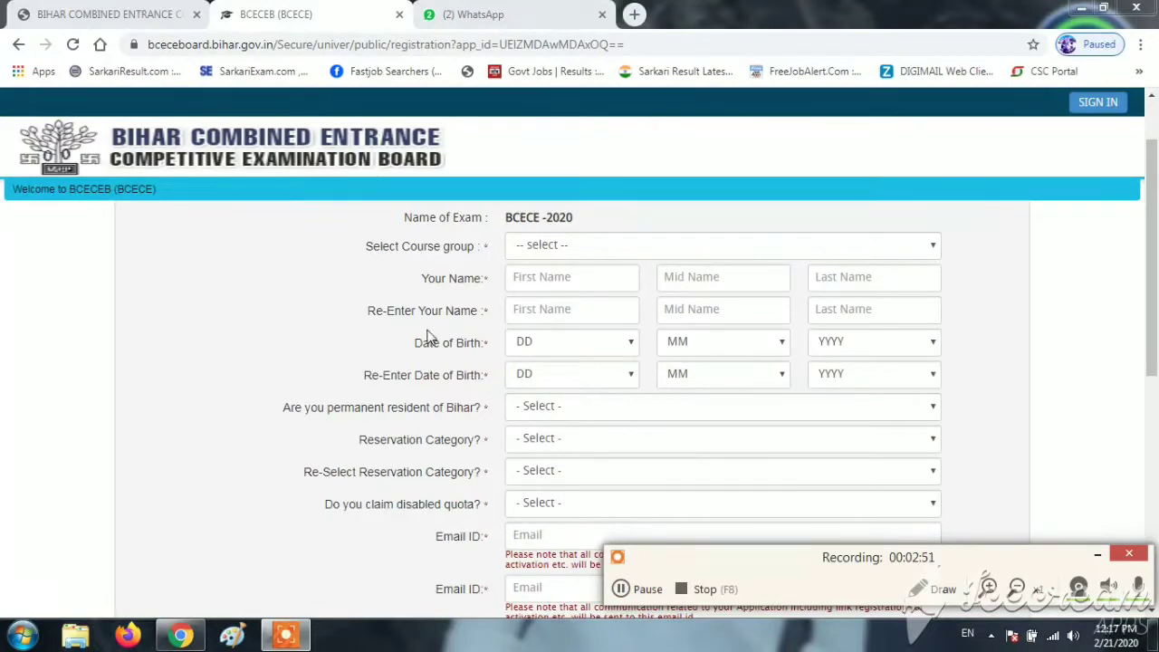
click(579, 284)
click(584, 284)
click(885, 271)
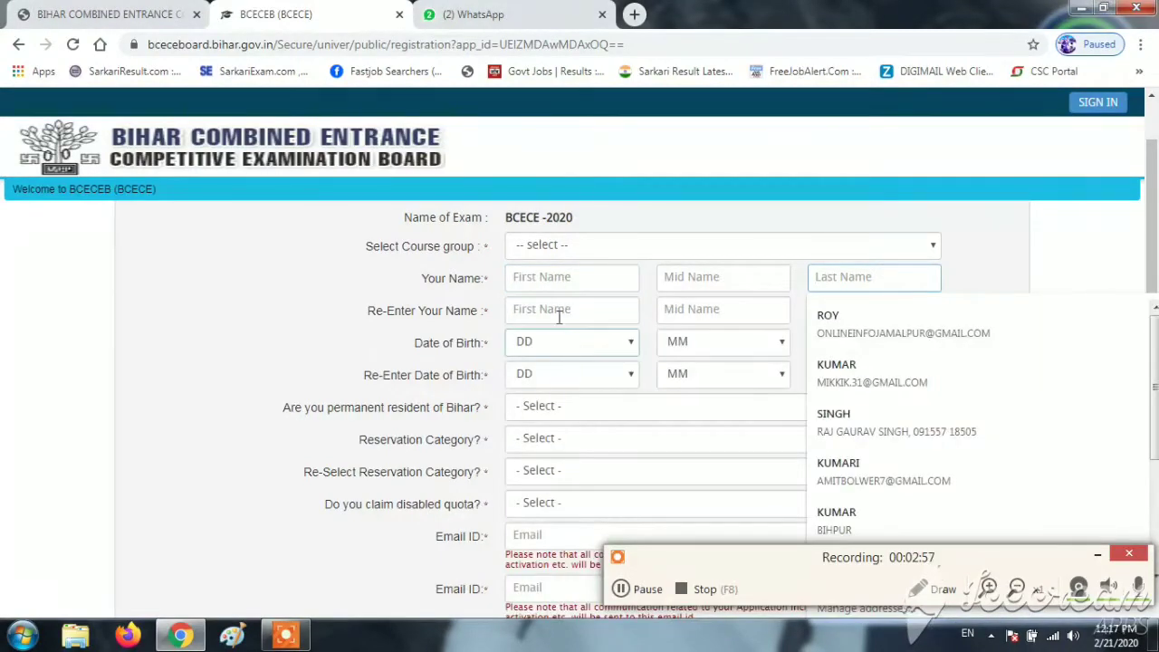
click(559, 313)
click(852, 309)
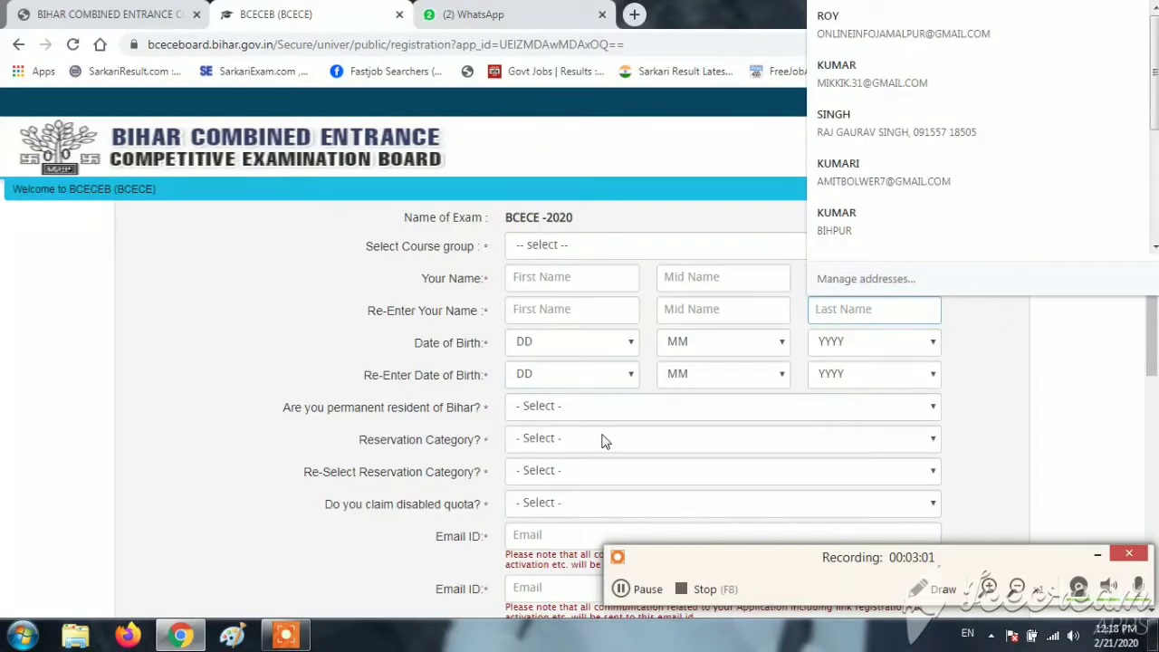
scroll(597, 435, down, 1)
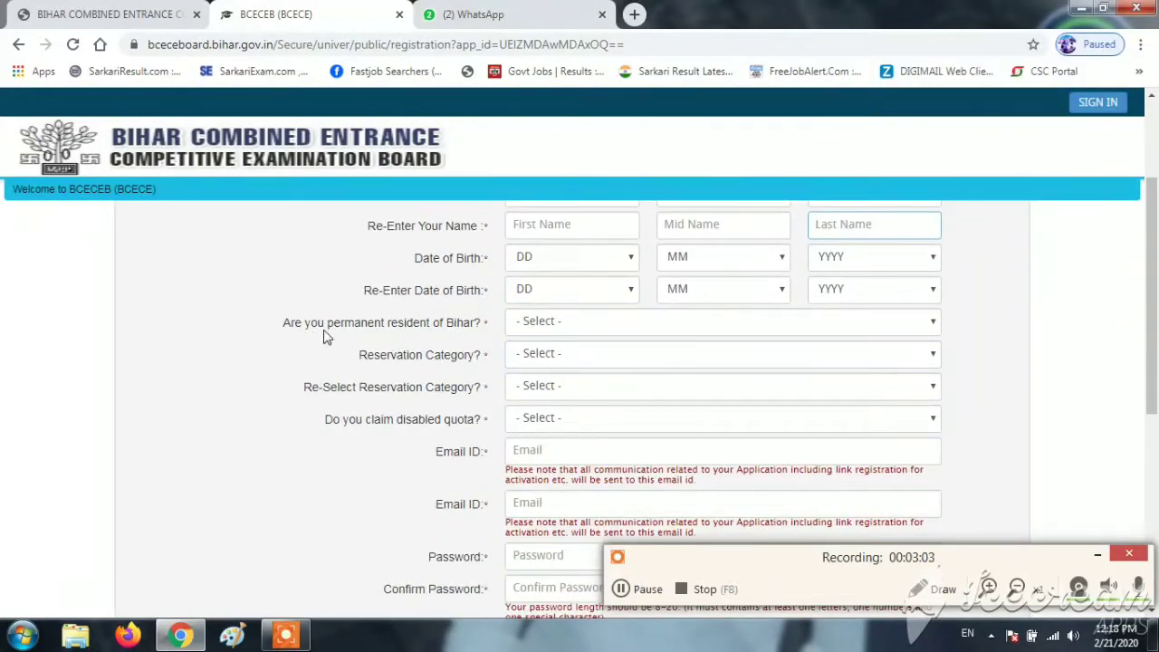
Open and close the Bihar residency and reservation category dropdowns without choosing anything
click(577, 328)
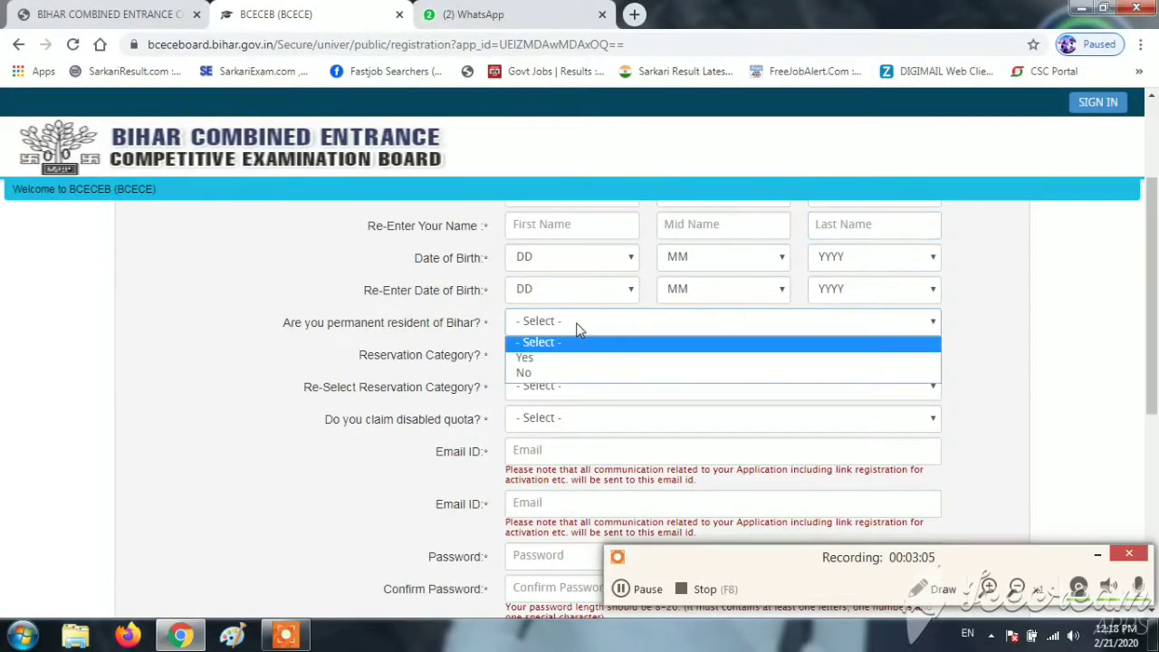
click(577, 328)
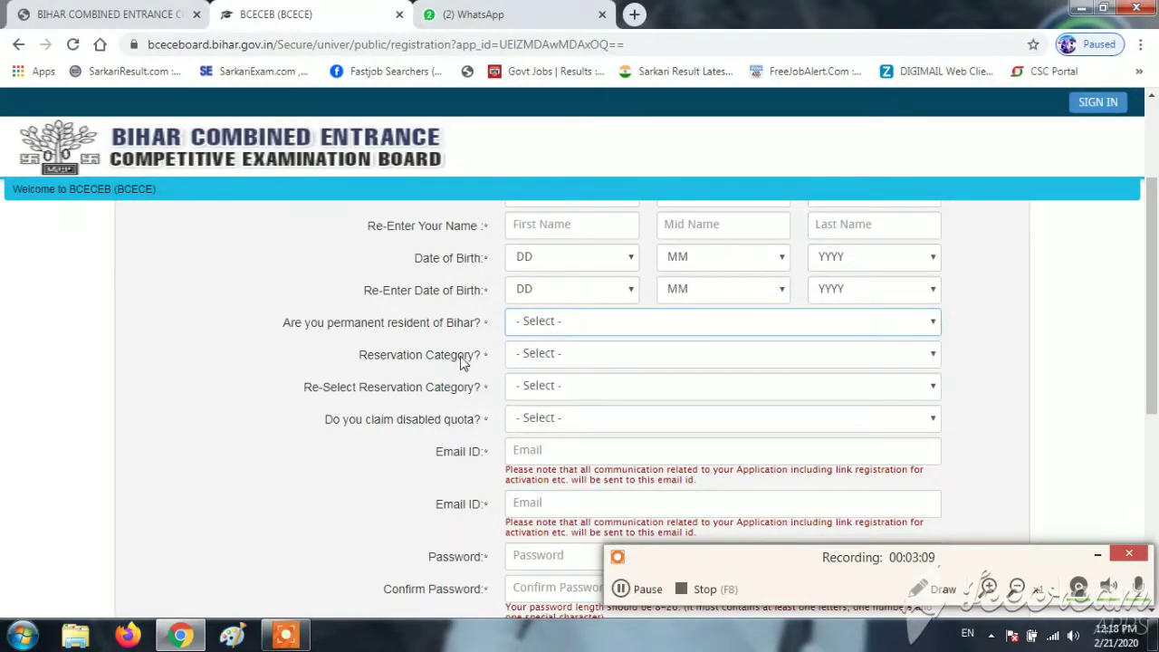
click(544, 361)
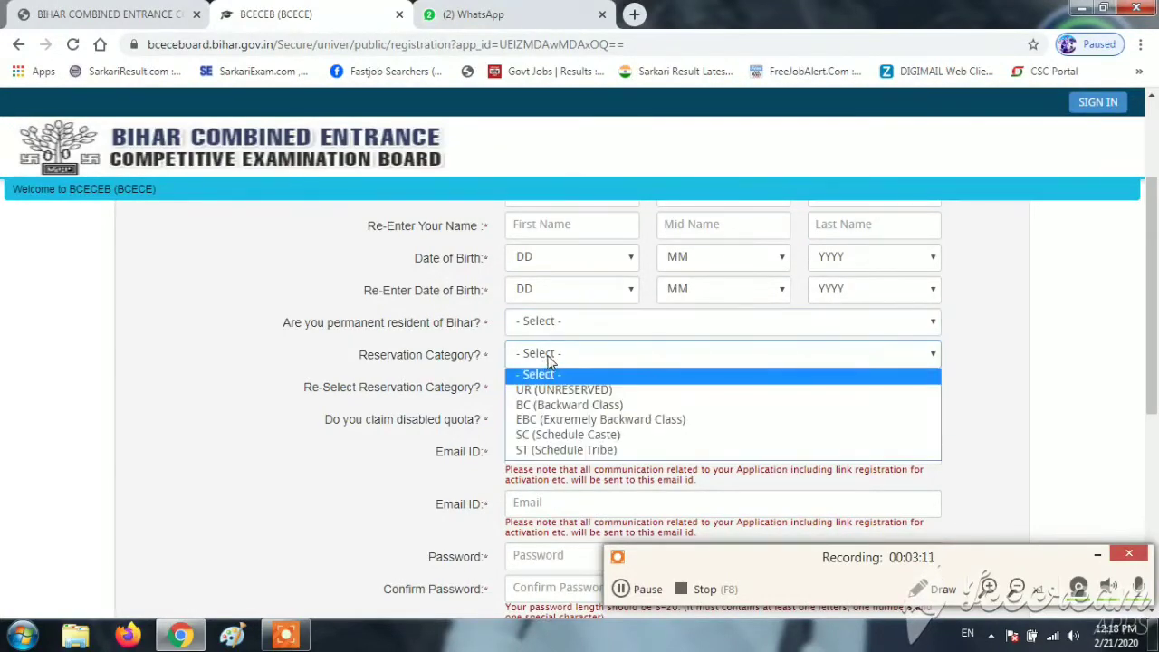
click(547, 360)
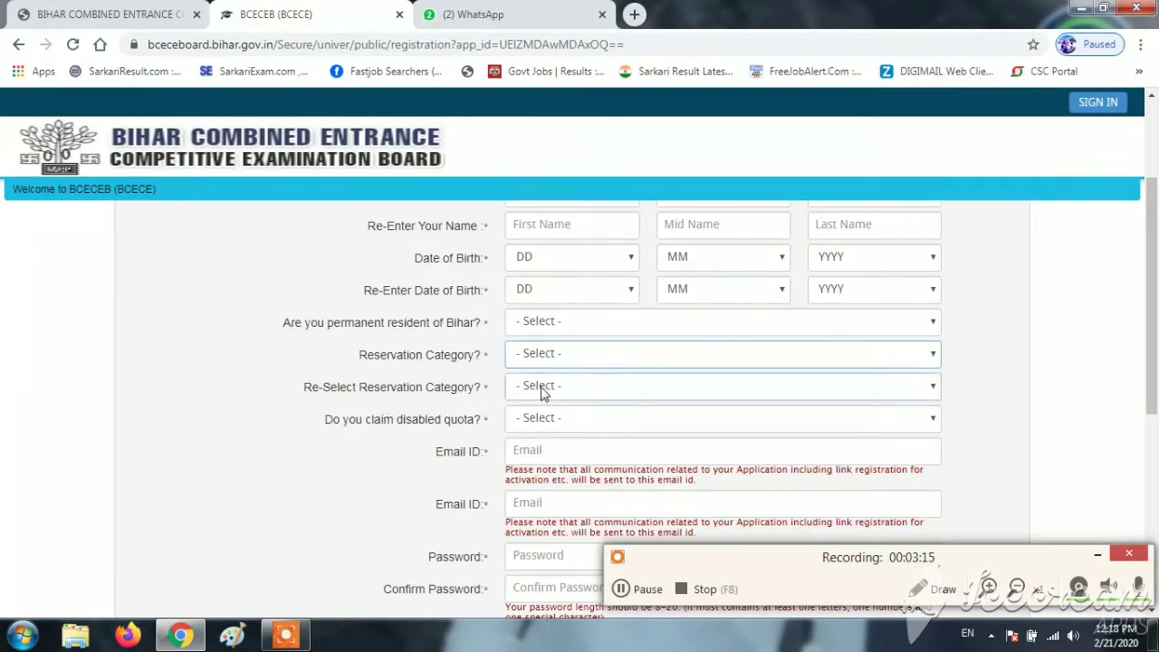
click(544, 390)
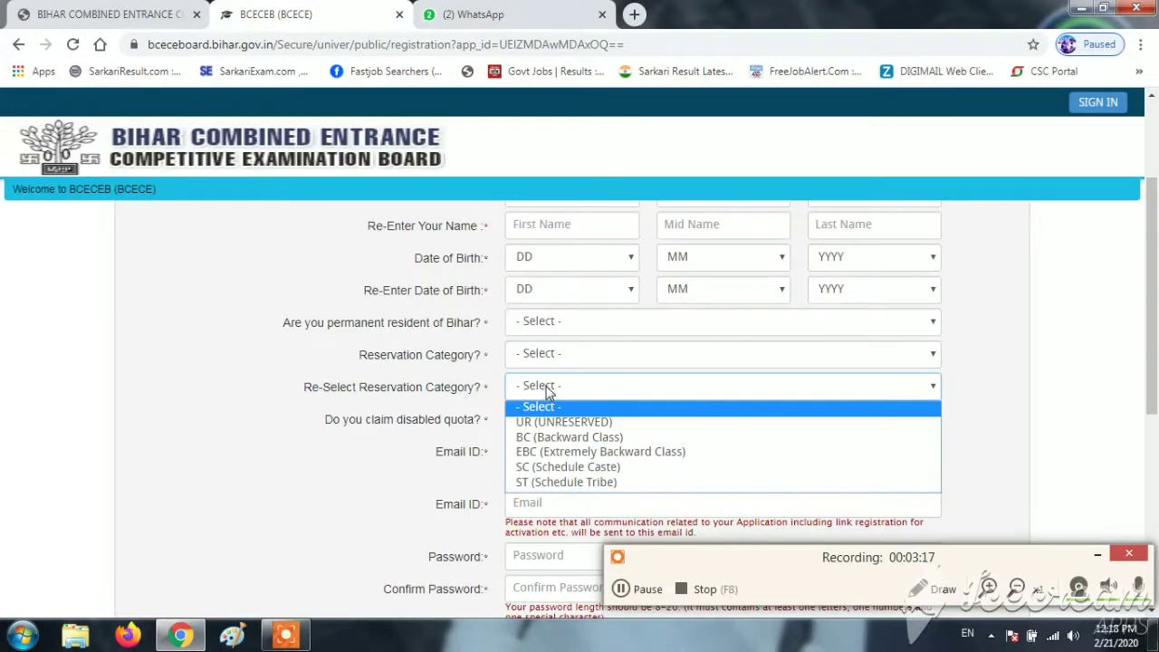
click(546, 390)
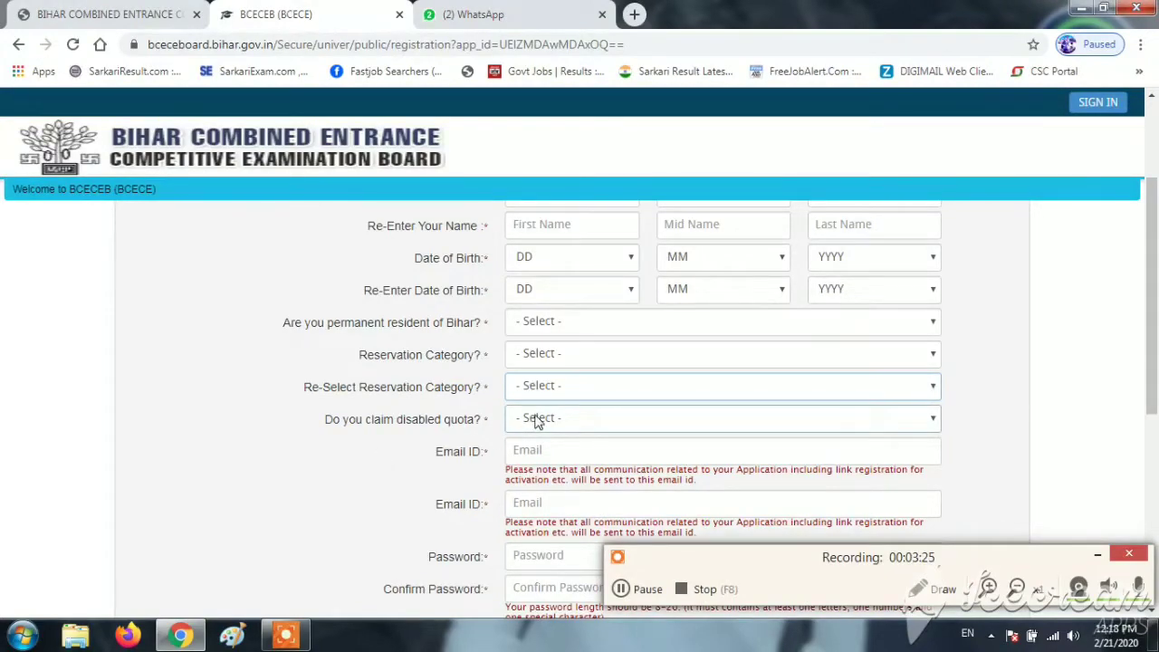
scroll(566, 431, down, 2)
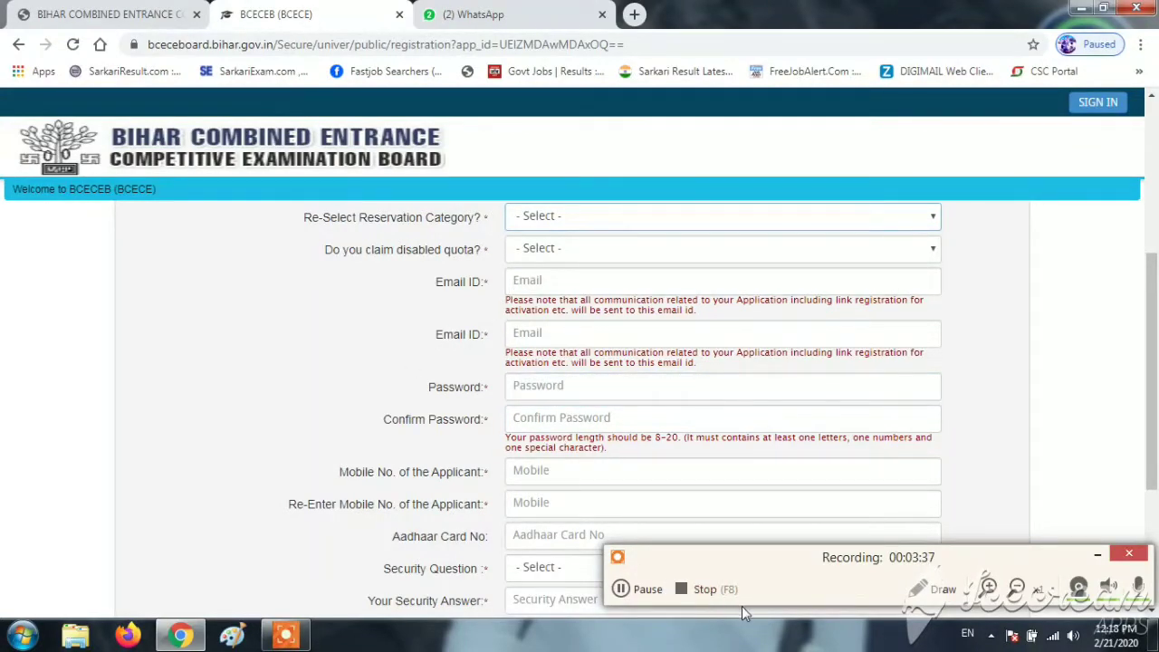
click(937, 589)
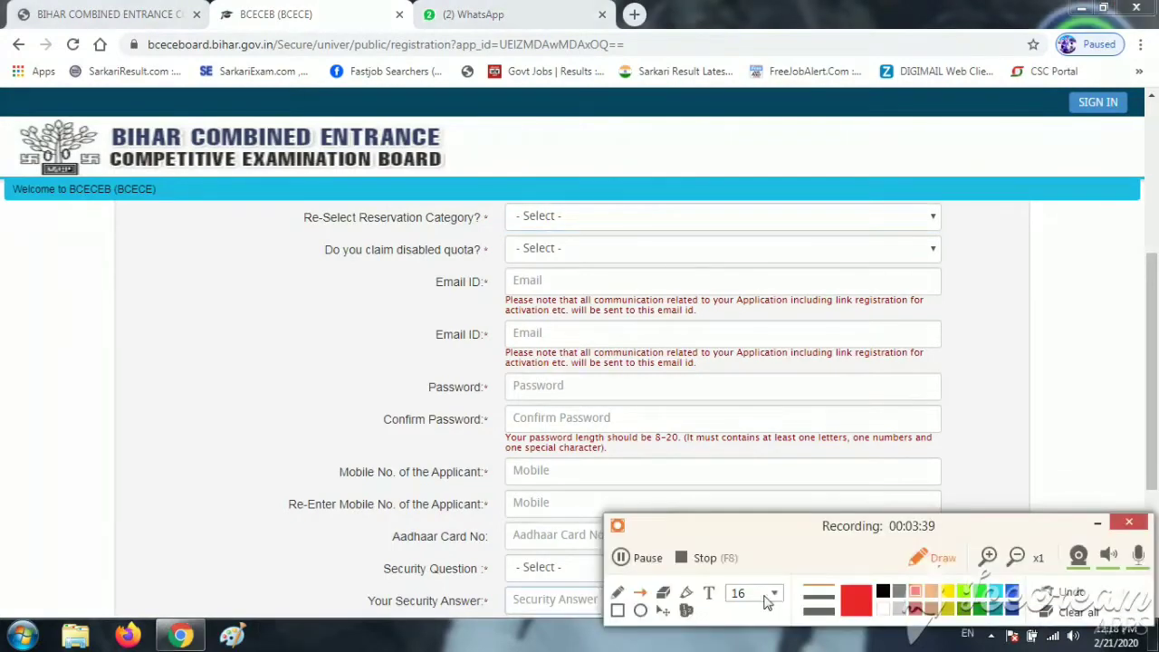
click(709, 595)
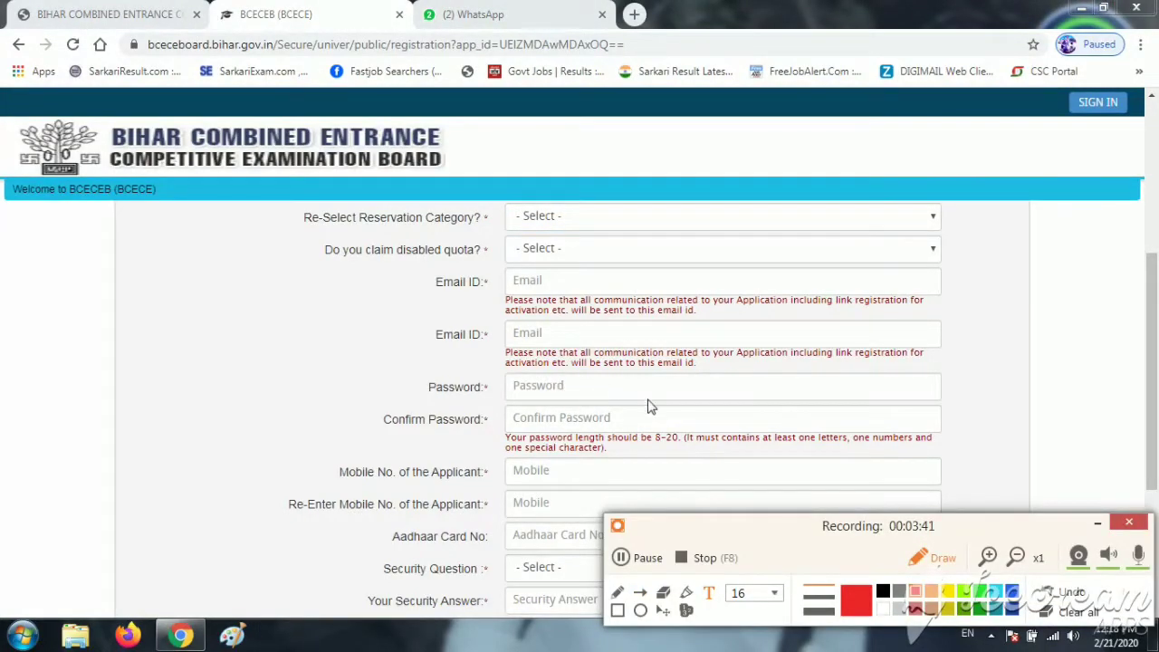
text(@)
click(749, 595)
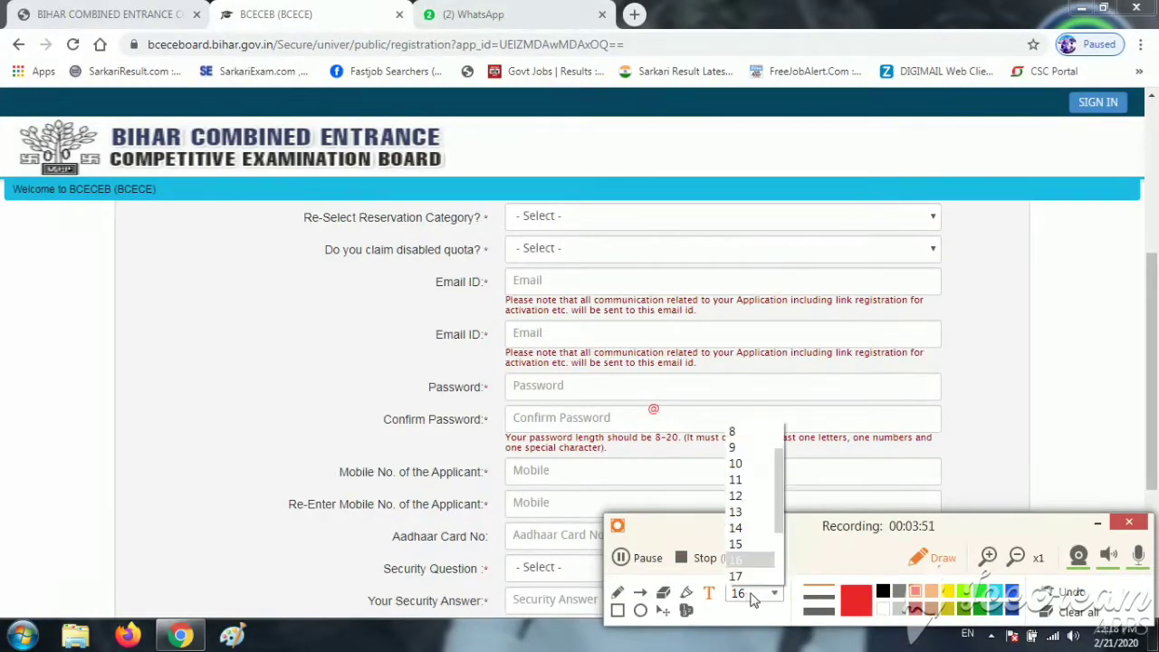
click(752, 574)
click(752, 594)
scroll(756, 544, down, 4)
click(760, 582)
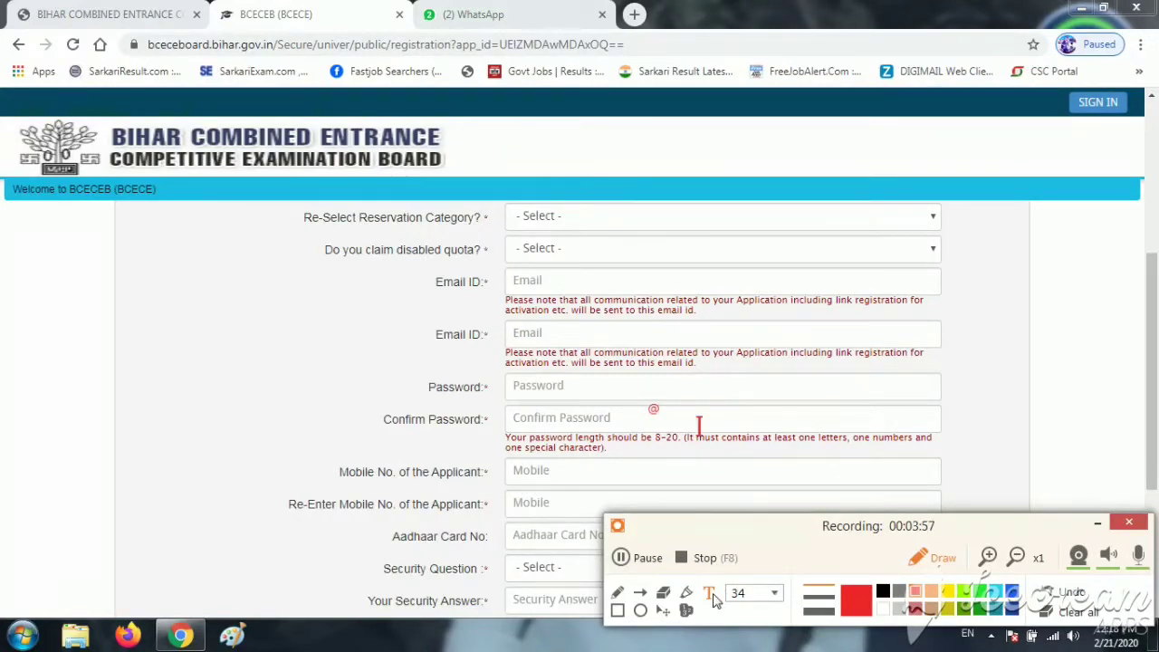
click(707, 479)
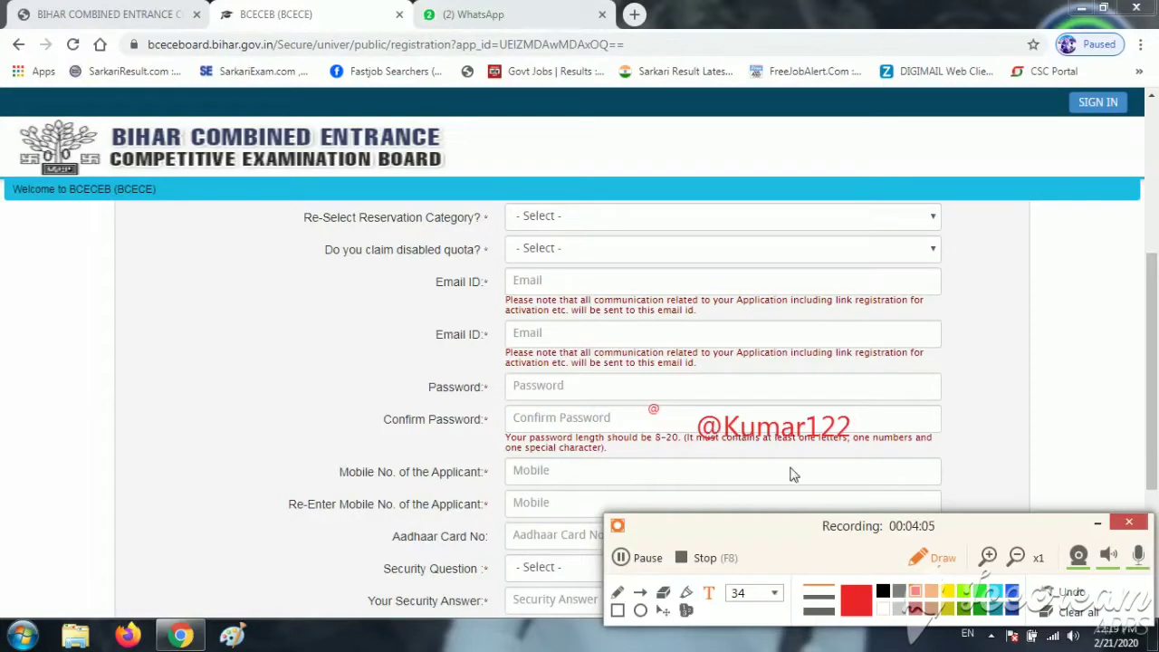
click(1074, 613)
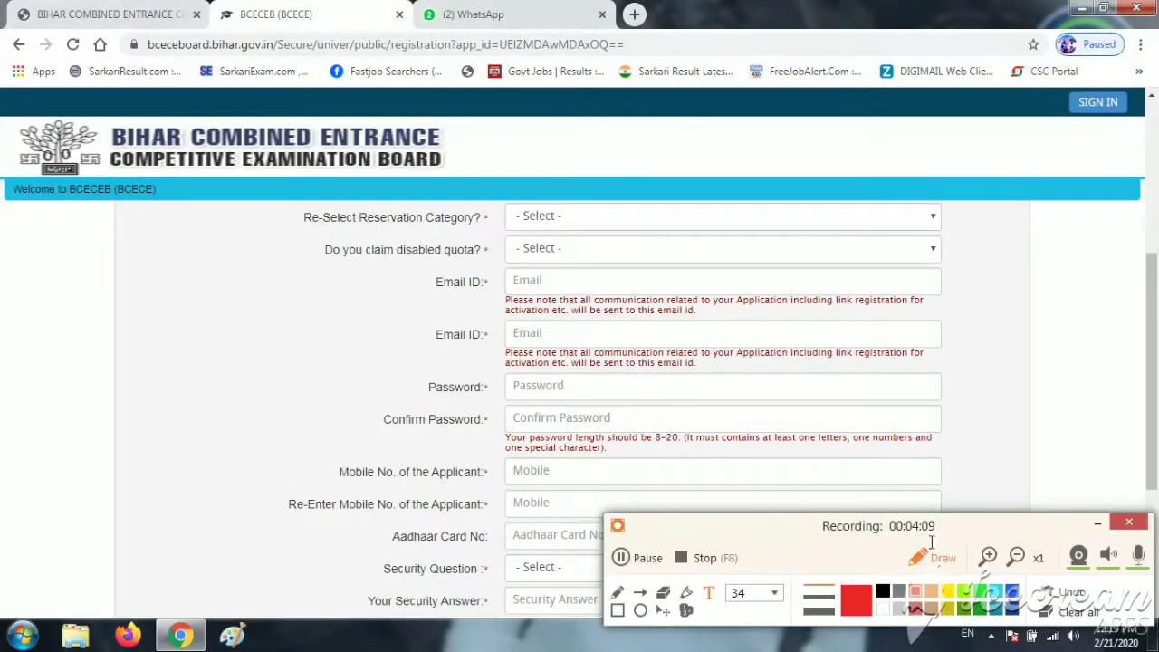
click(930, 569)
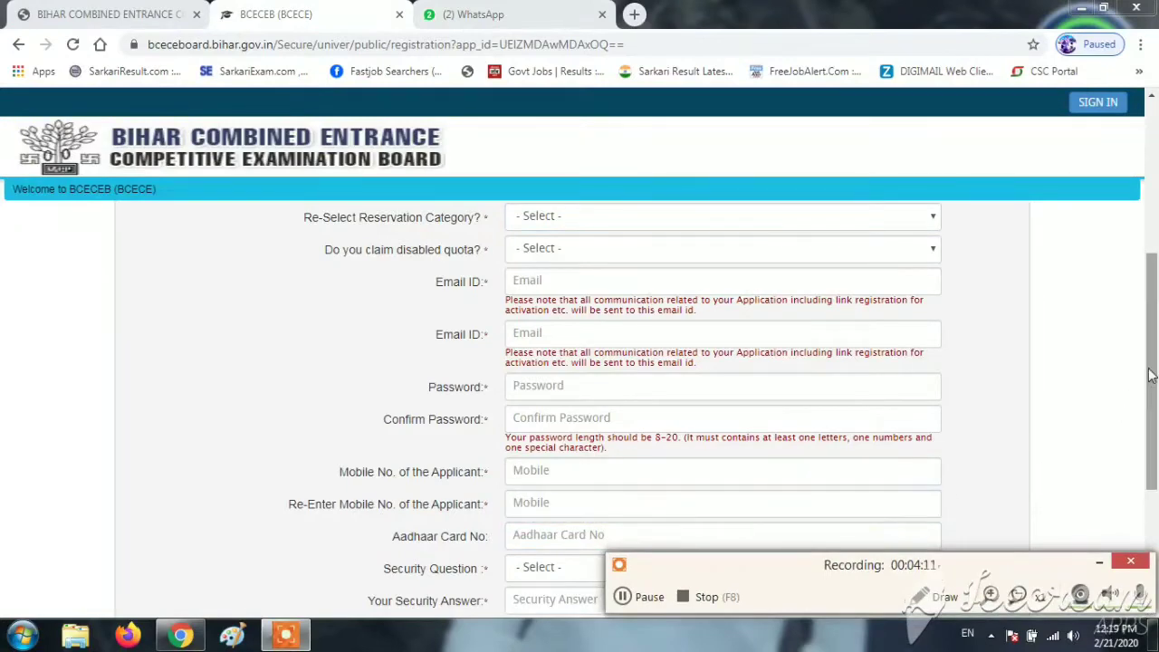
scroll(607, 376, down, 2)
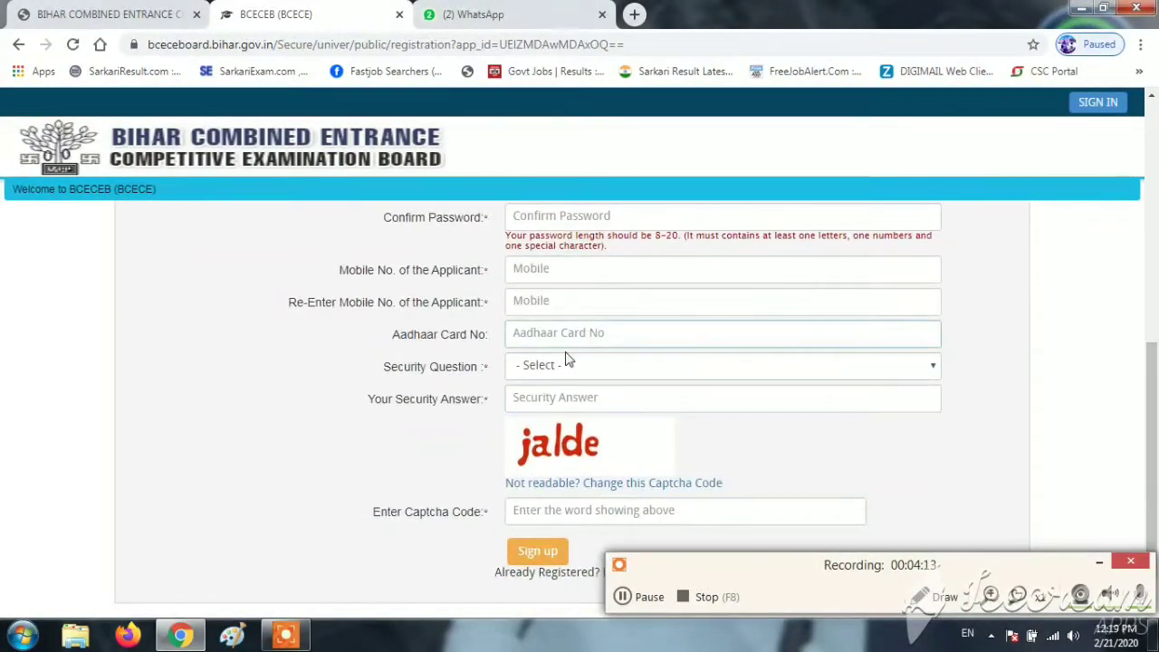
click(547, 368)
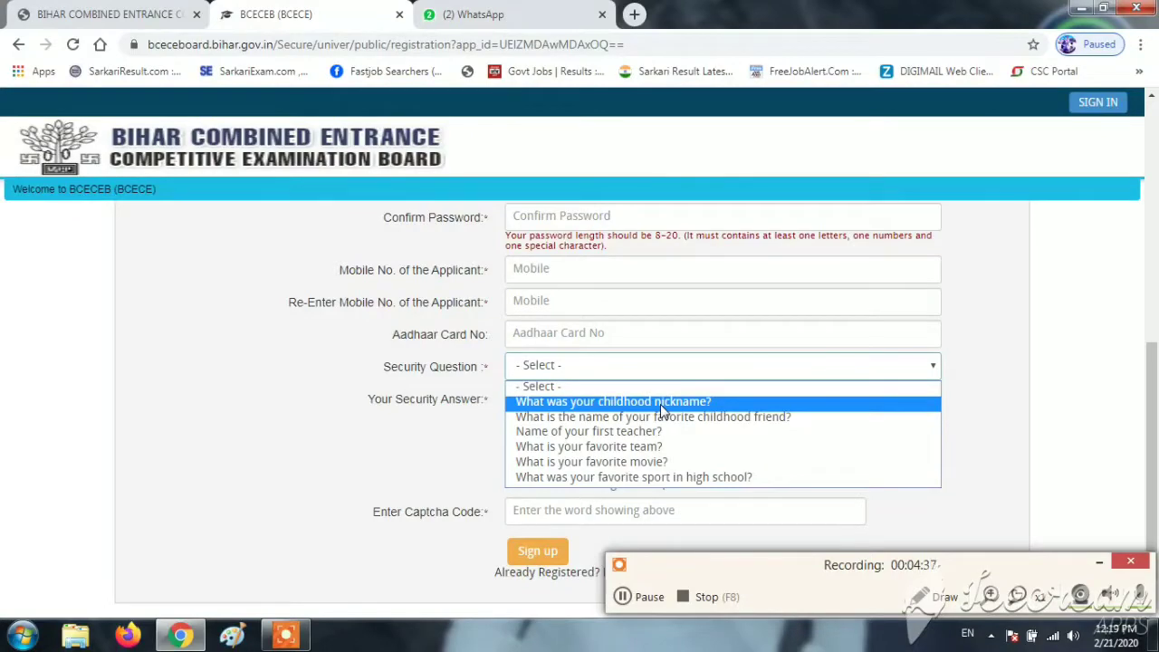
click(419, 452)
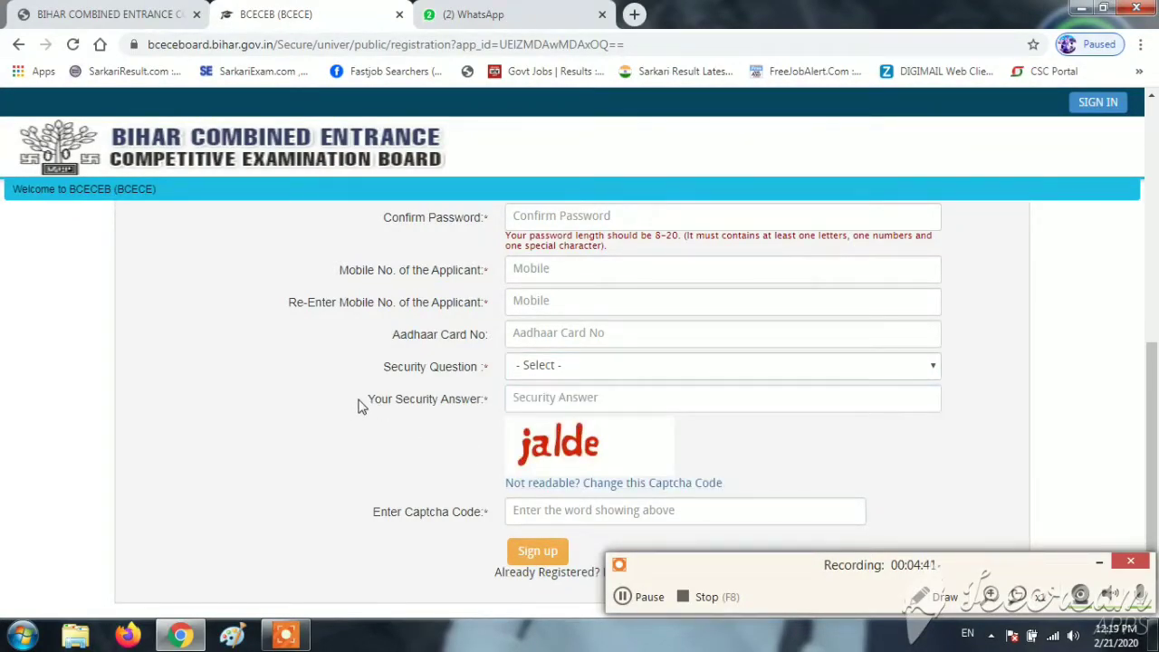
drag(358, 406, 483, 410)
drag(594, 449, 631, 456)
click(565, 399)
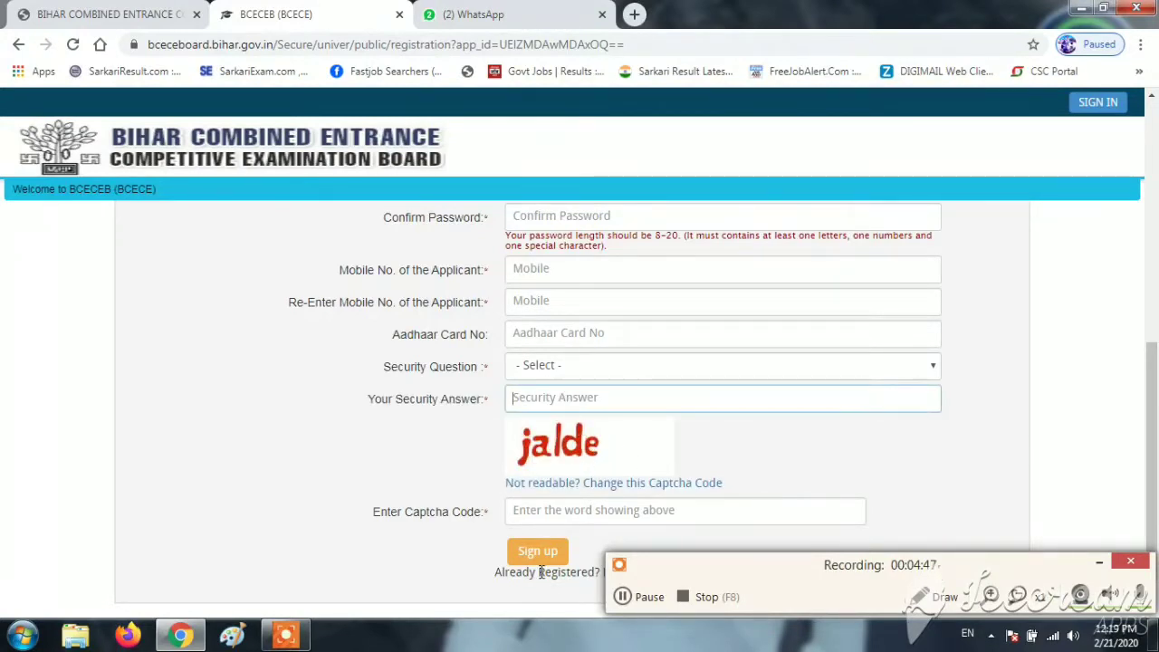
scroll(542, 572, down, 1)
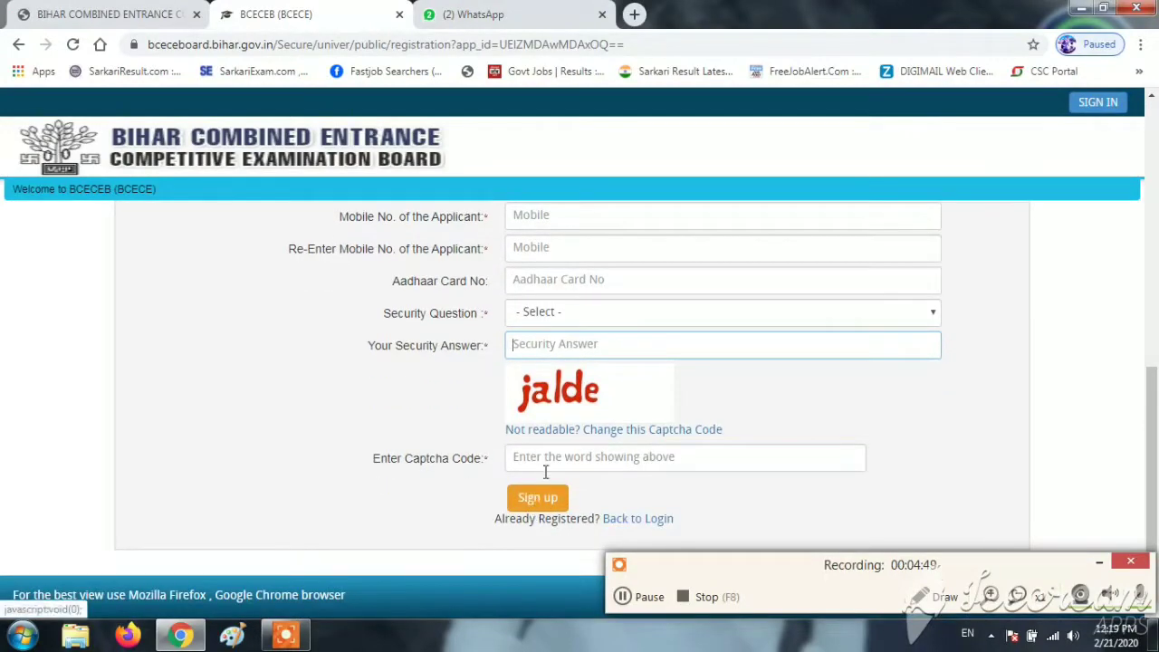
scroll(595, 483, up, 3)
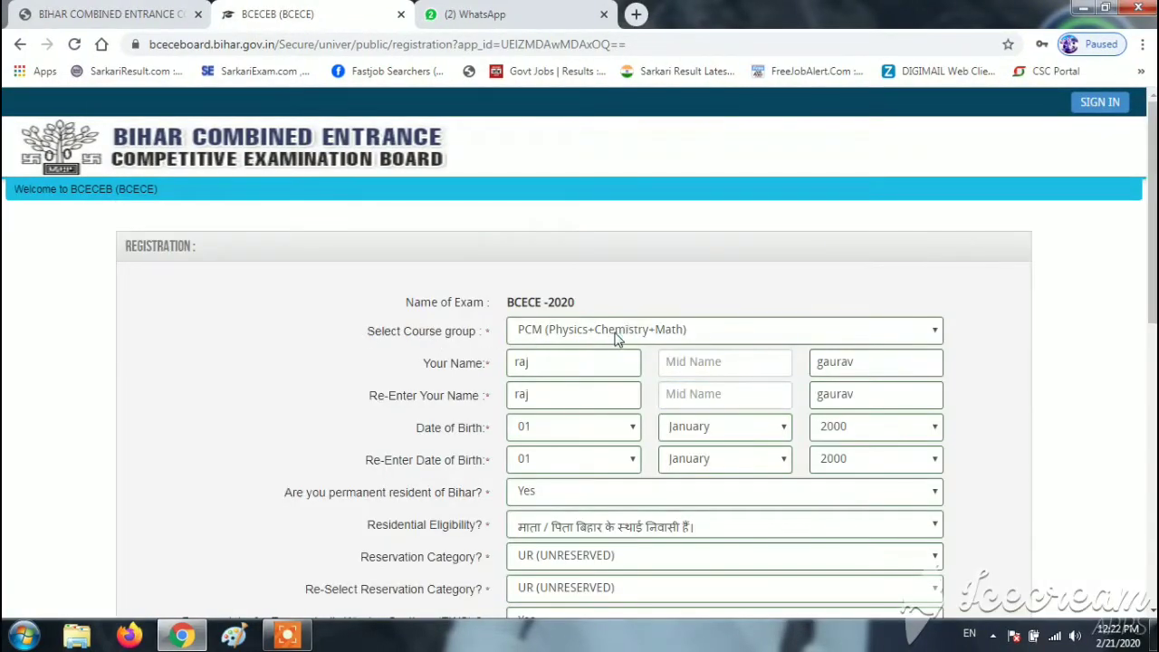
Keep PCM as the course group and enter the captcha code
click(616, 338)
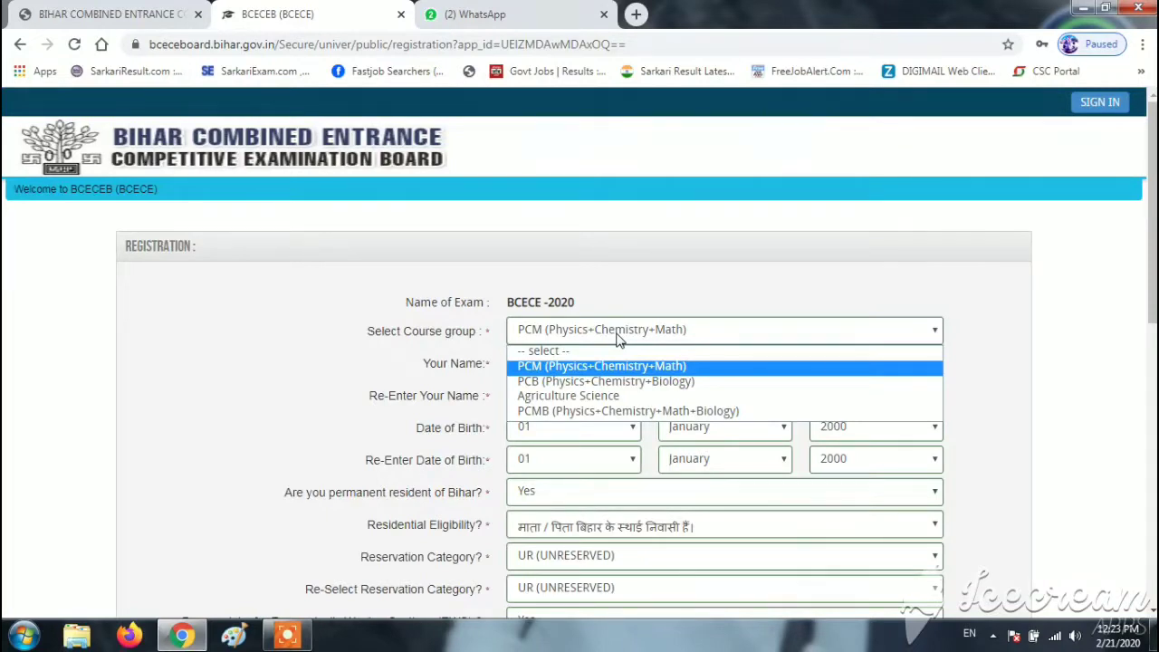
click(618, 337)
click(662, 391)
scroll(689, 395, down, 15)
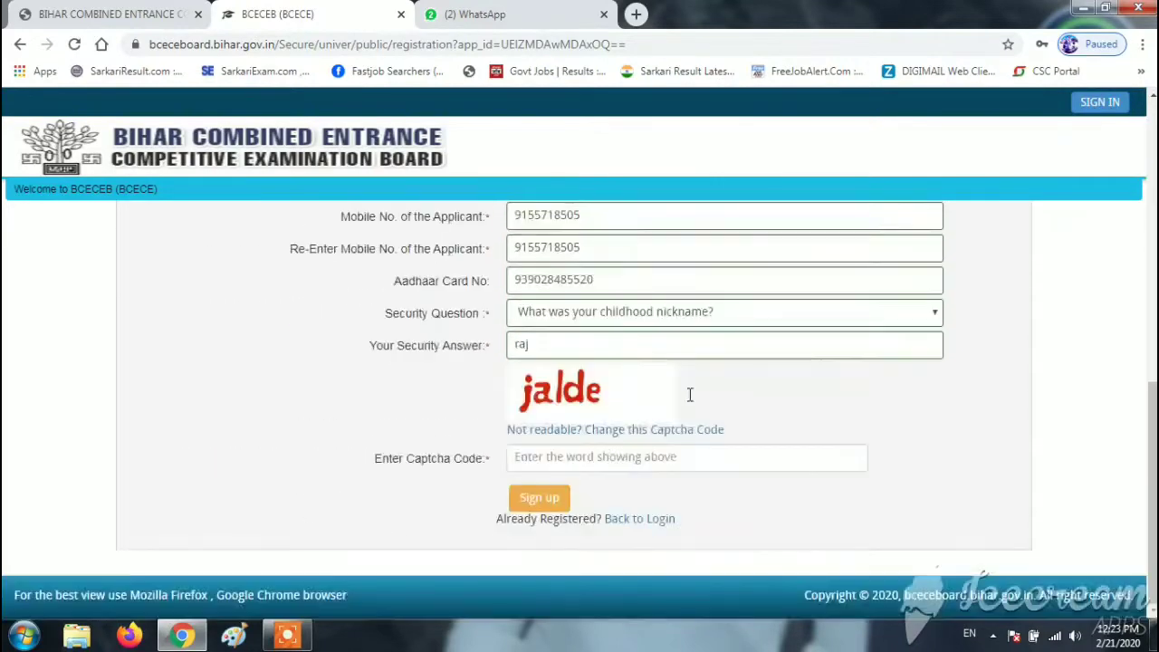
click(567, 456)
key(Return)
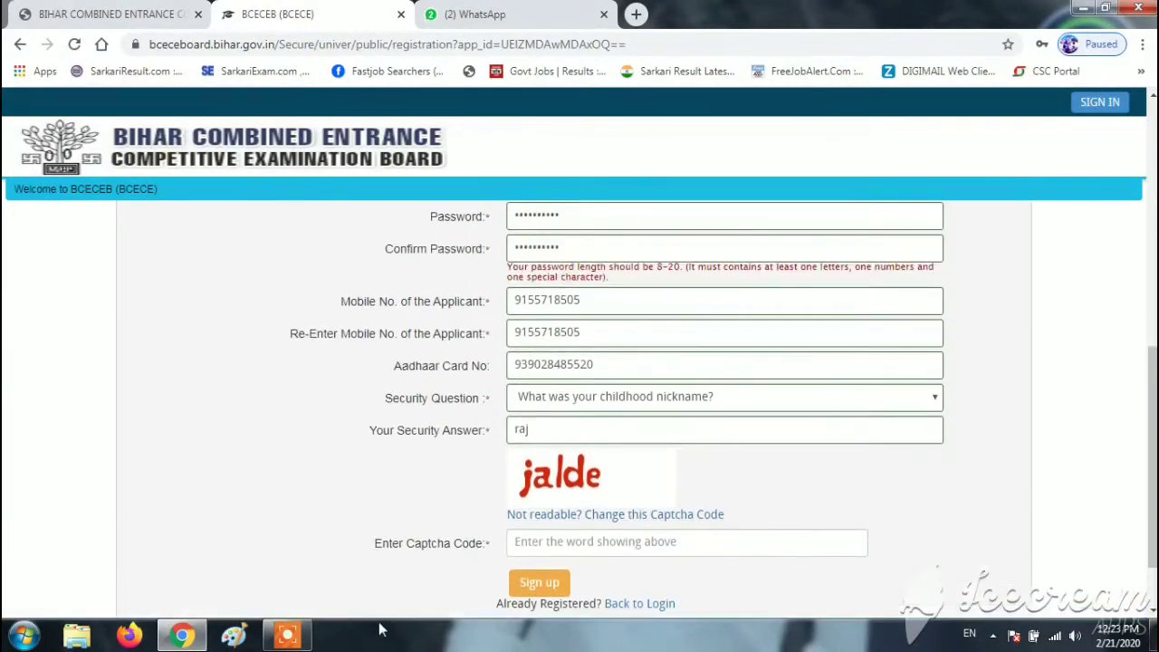
click(287, 634)
click(597, 609)
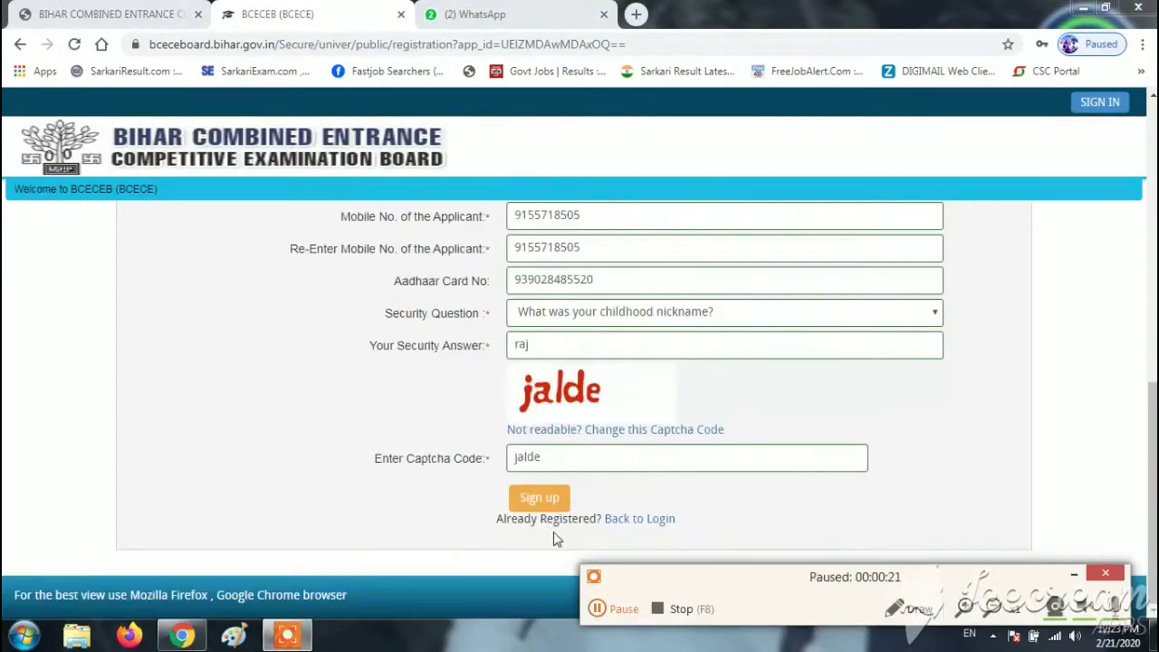
Submit the form, dismiss the first-name mismatch warning and correct the re-entered first name
click(540, 498)
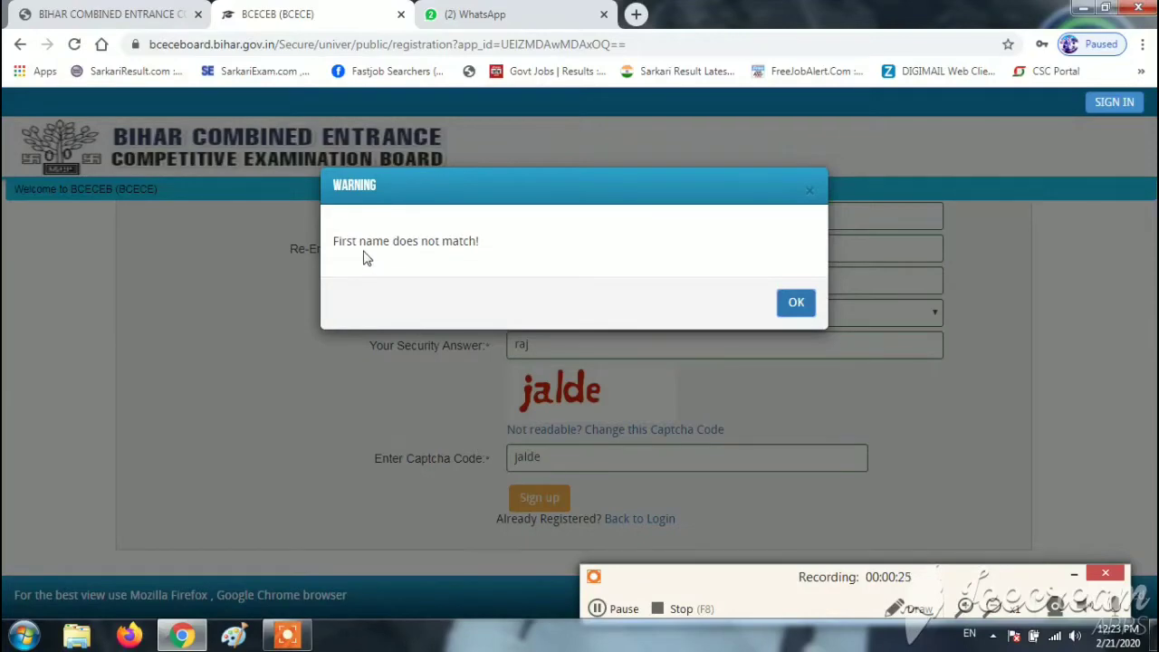
click(796, 304)
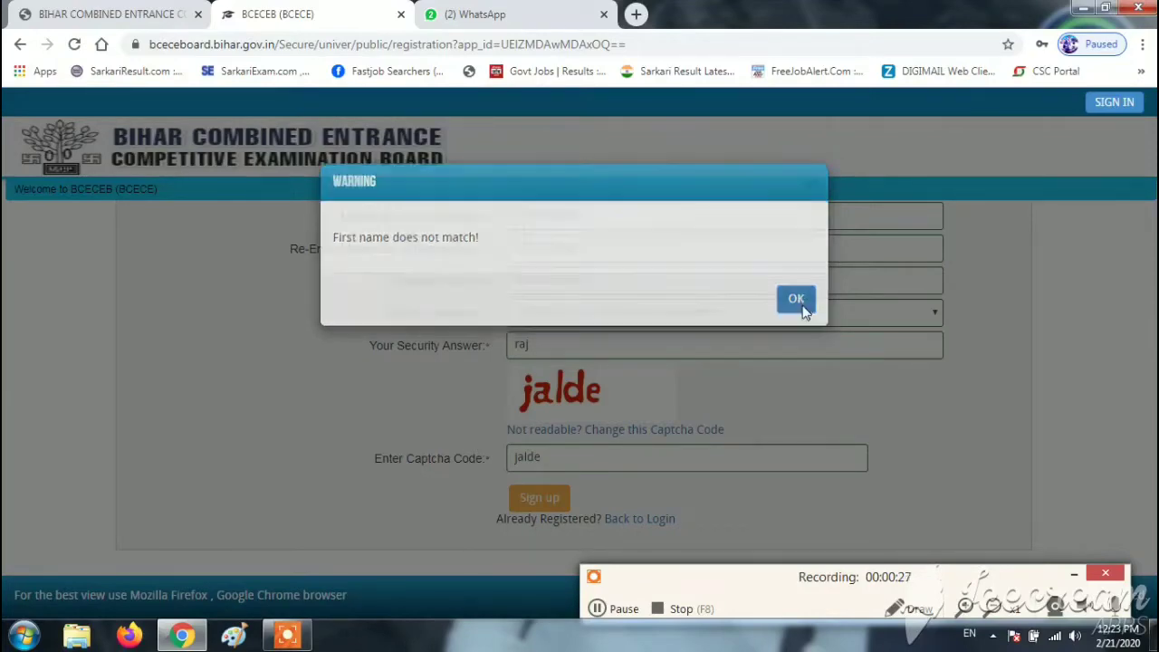
click(543, 362)
click(1029, 439)
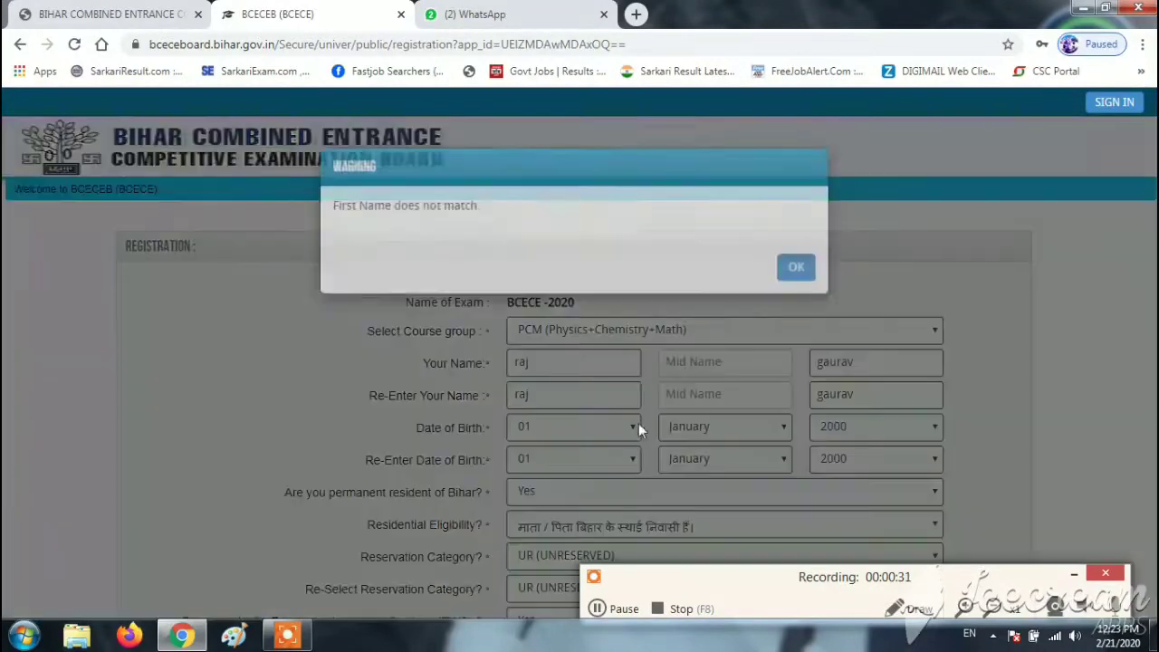
click(781, 295)
click(549, 391)
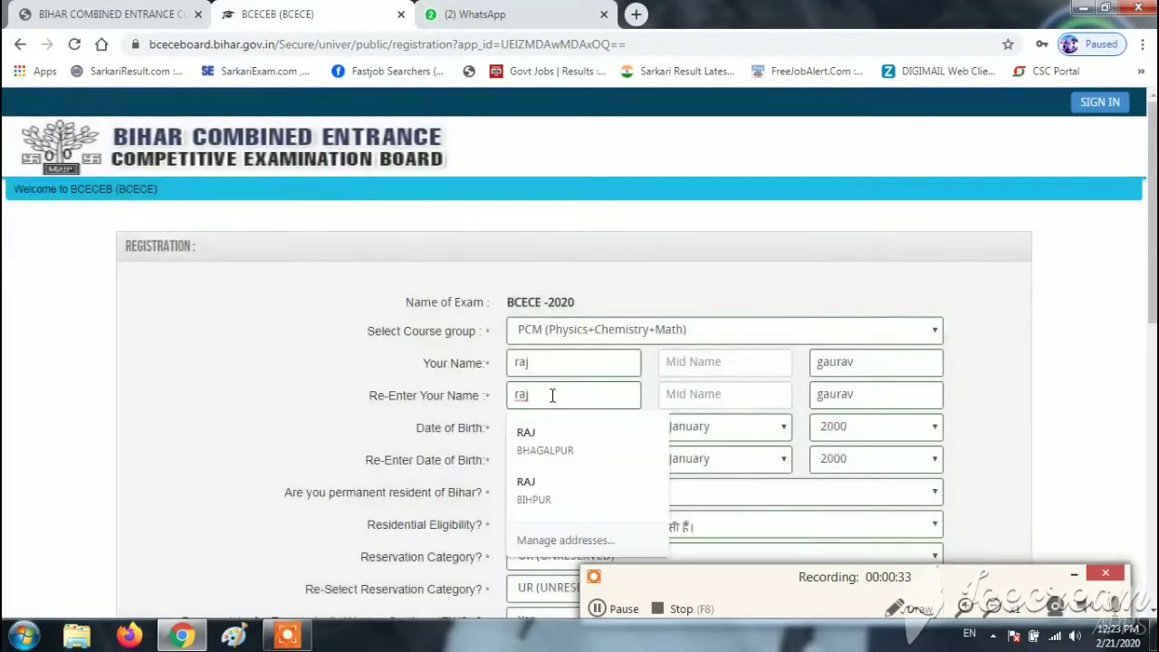
Resubmit the registration form and confirm the registration details
scroll(1051, 344, down, 6)
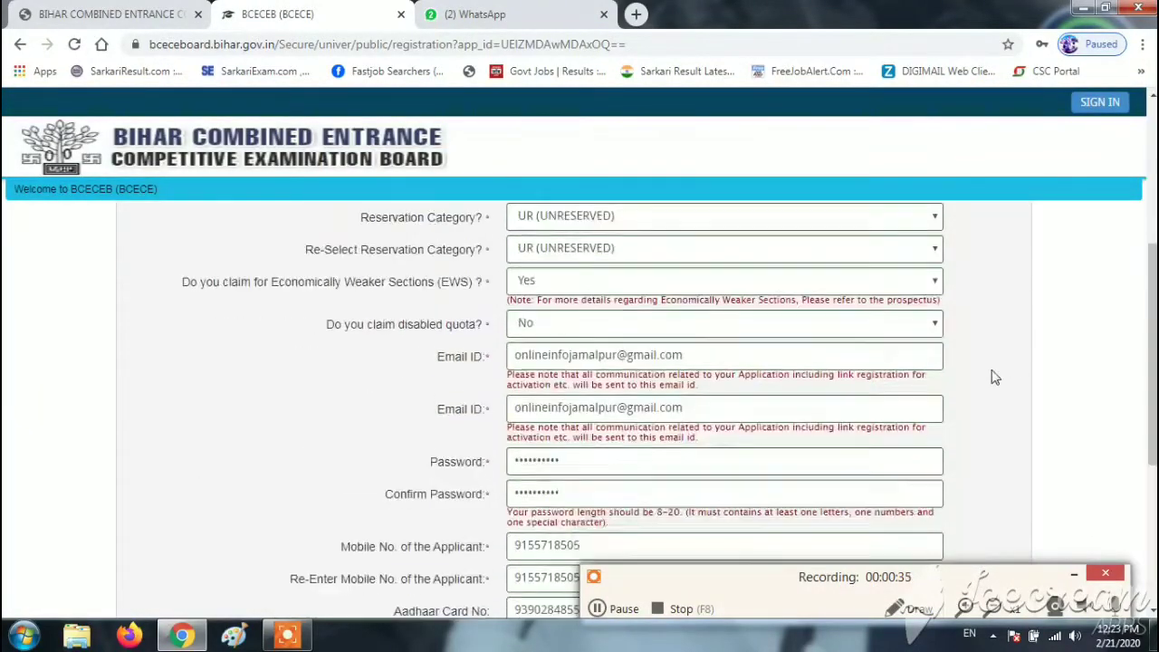
click(529, 499)
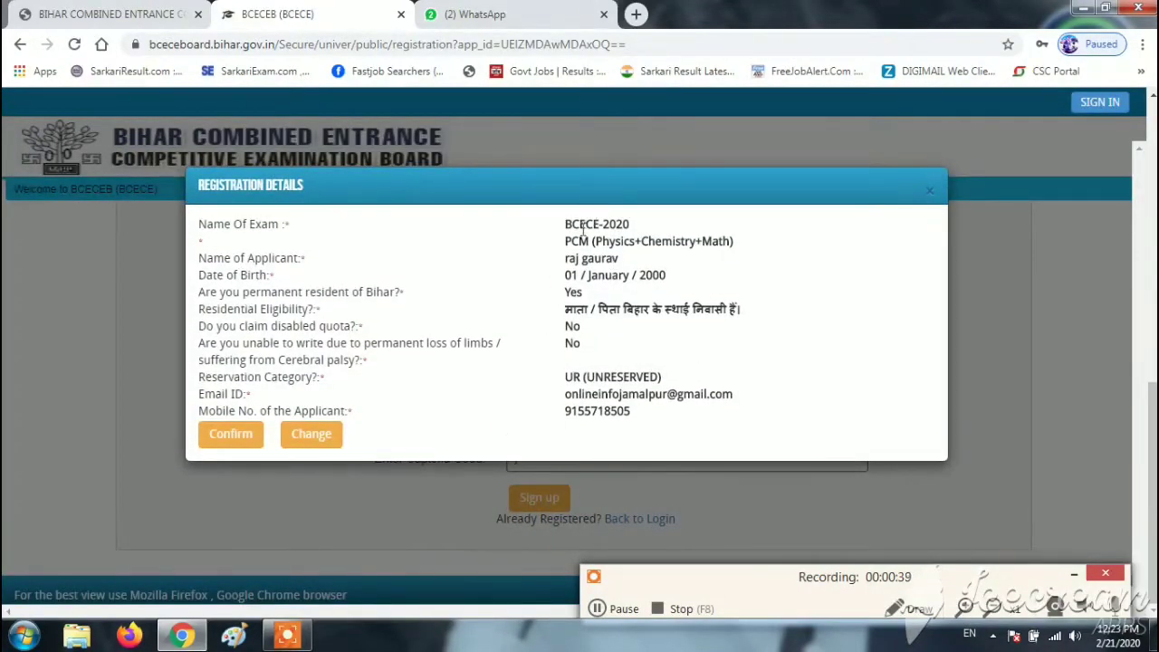
click(231, 436)
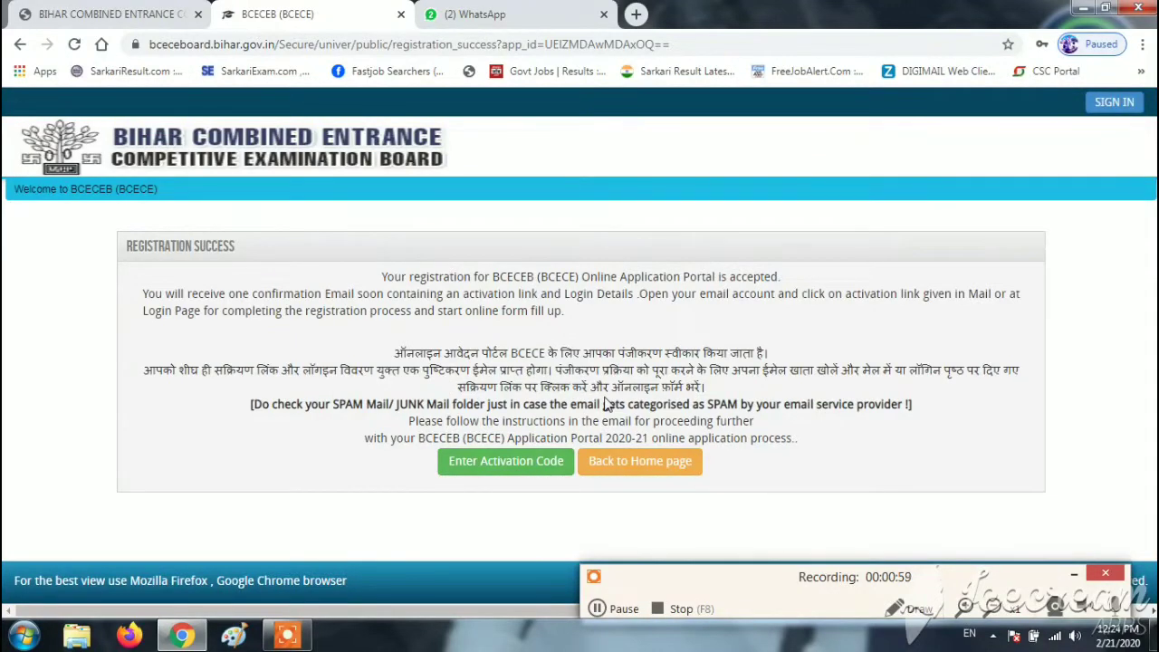
Go to the Enter Activation Code page and focus its username field
click(504, 463)
click(224, 335)
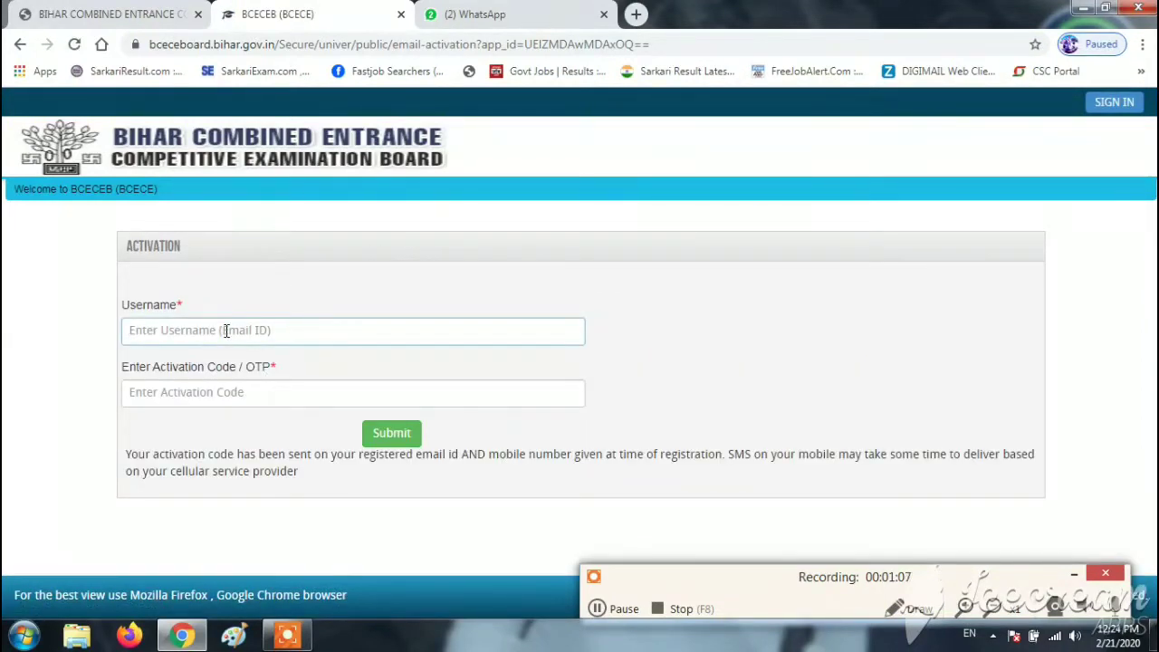
Enter an activation code and the registered e-mail as username, then submit them
click(184, 391)
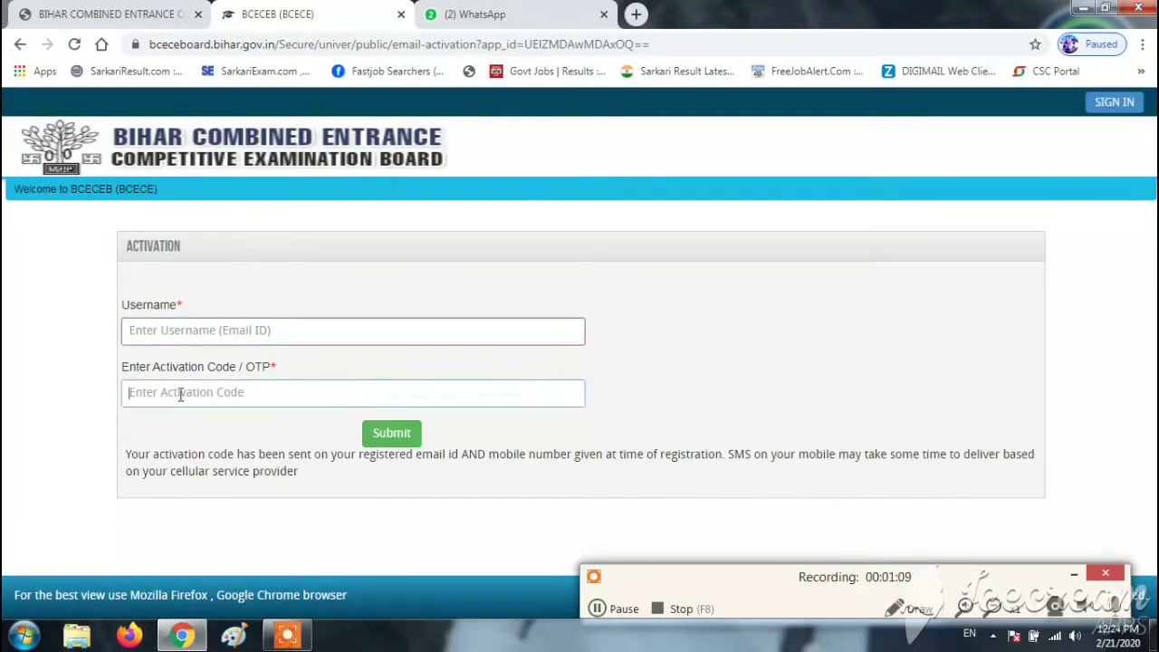
click(210, 335)
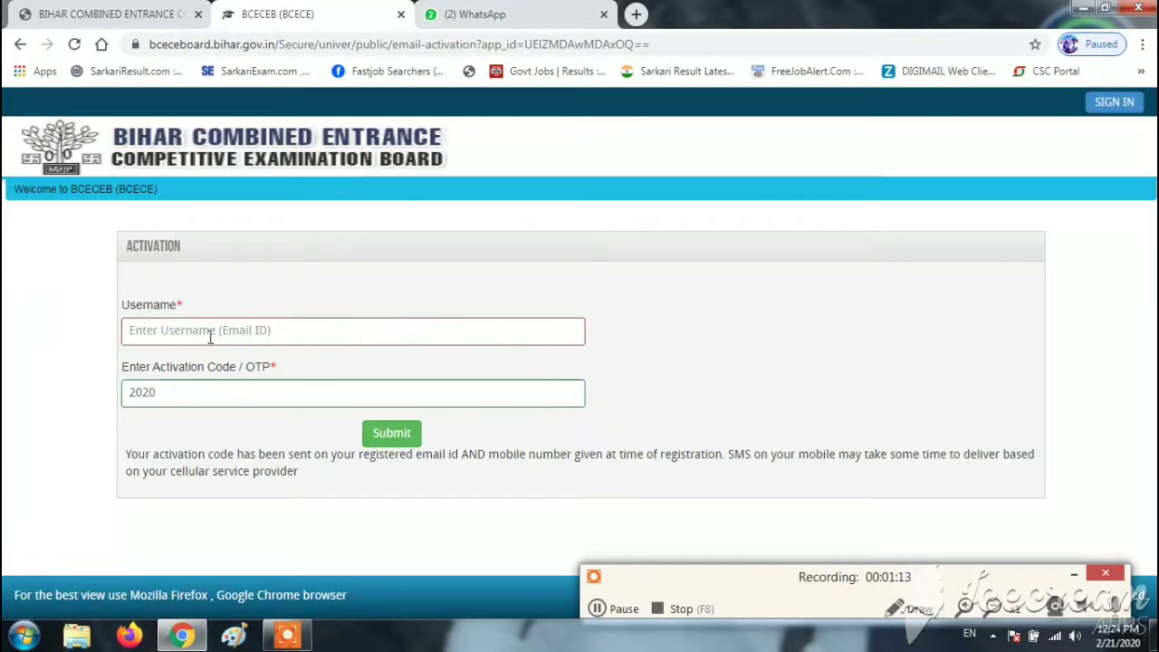
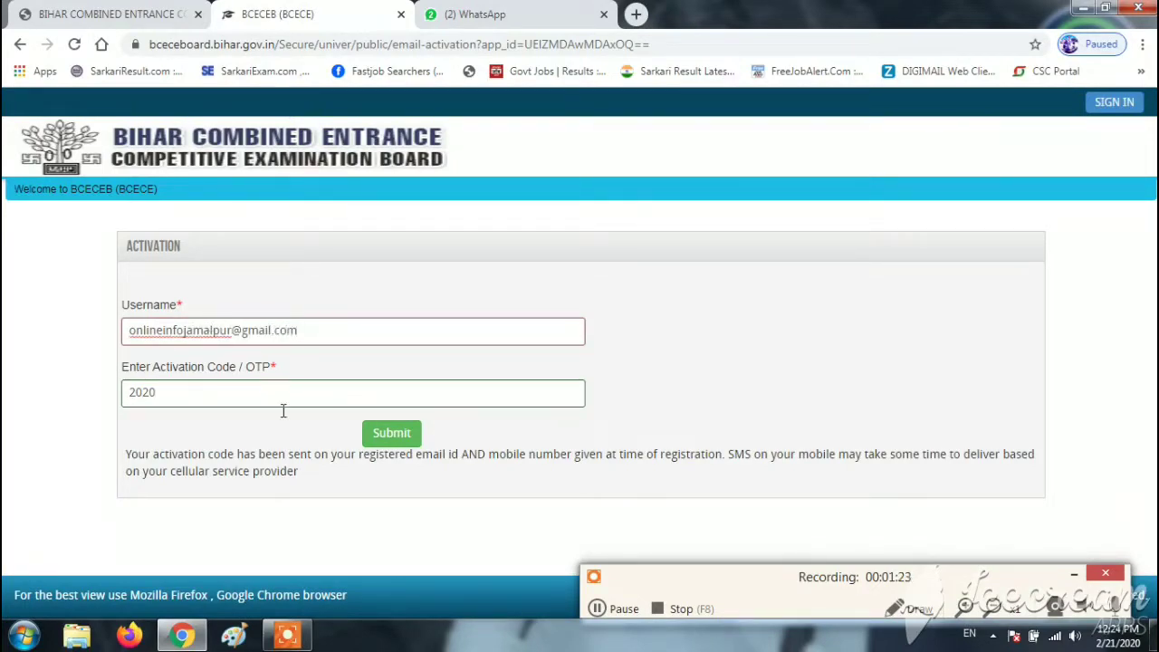
click(405, 434)
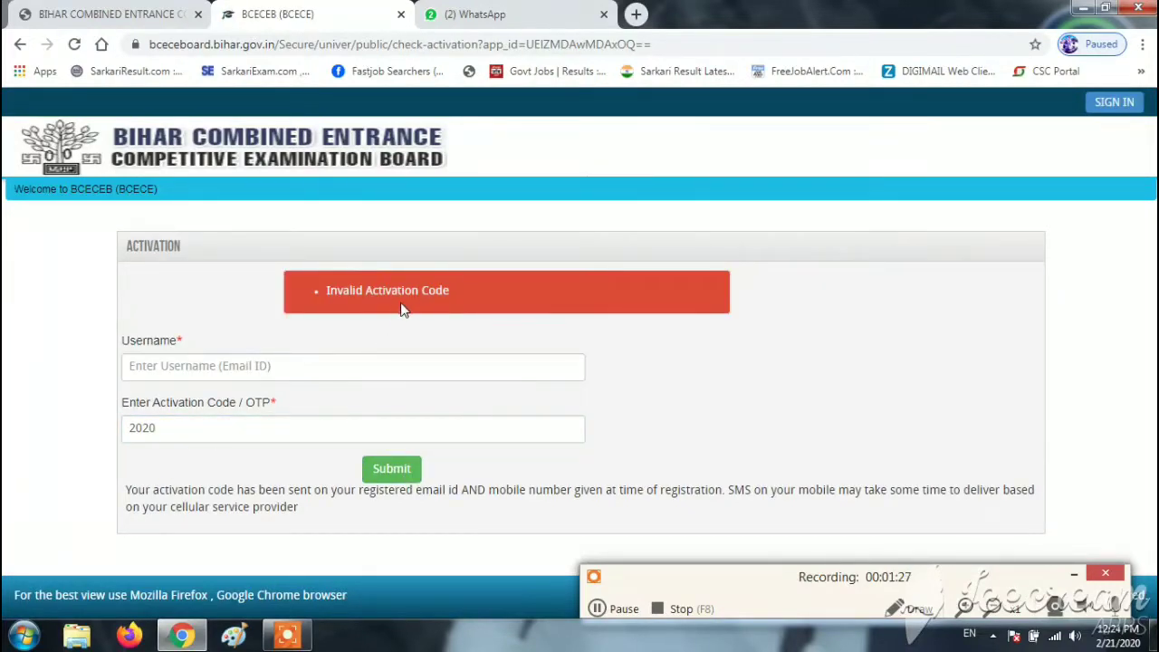
Enter the received OTP as the activation code, submit it, and bring up the sign-in form
click(220, 373)
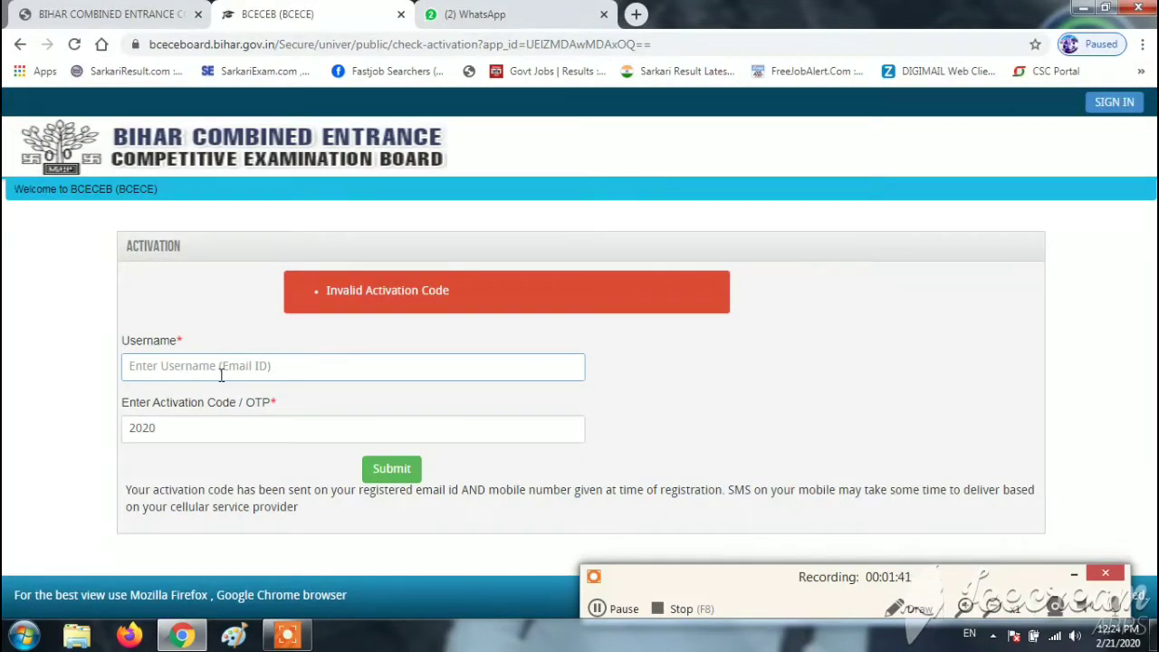
click(611, 618)
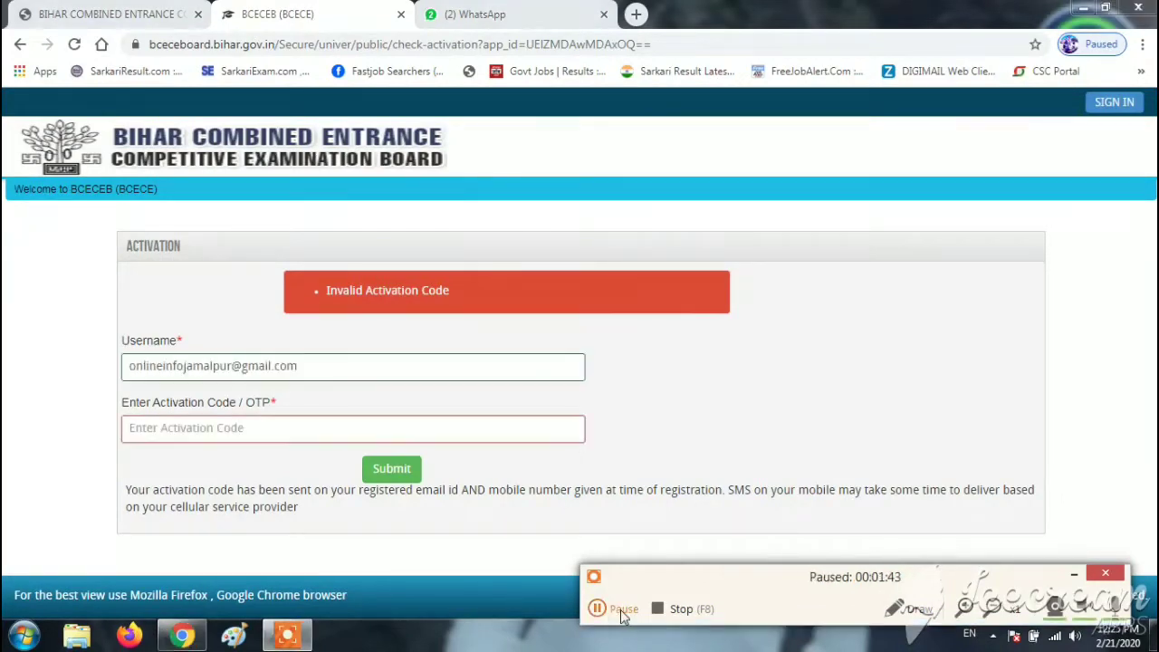
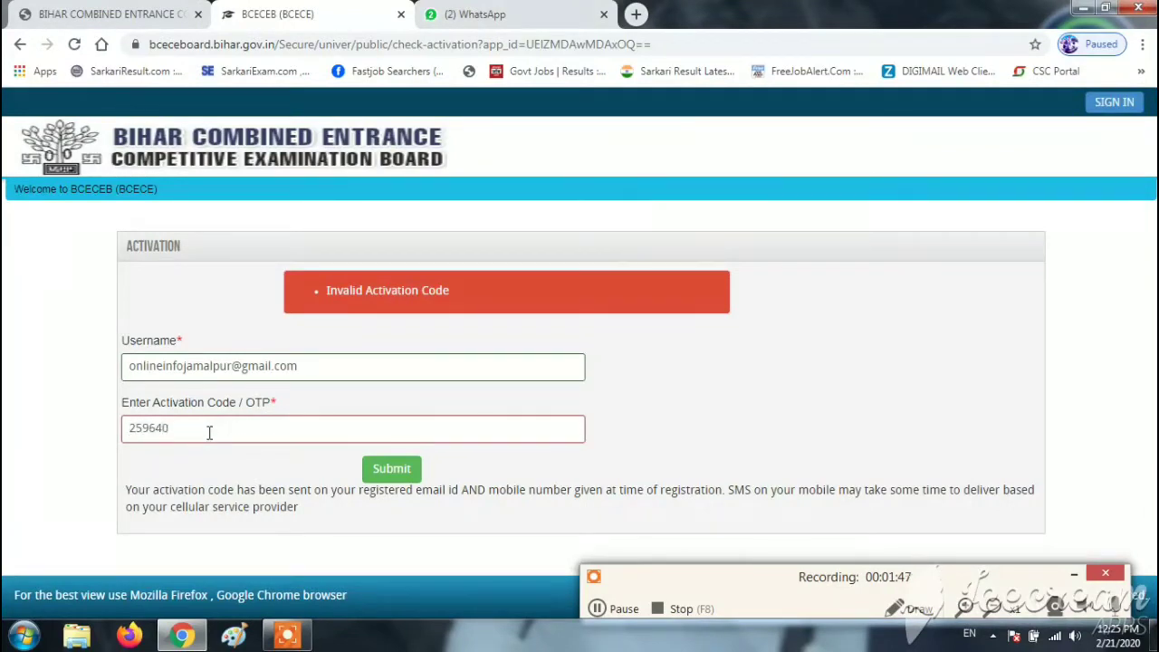
click(392, 468)
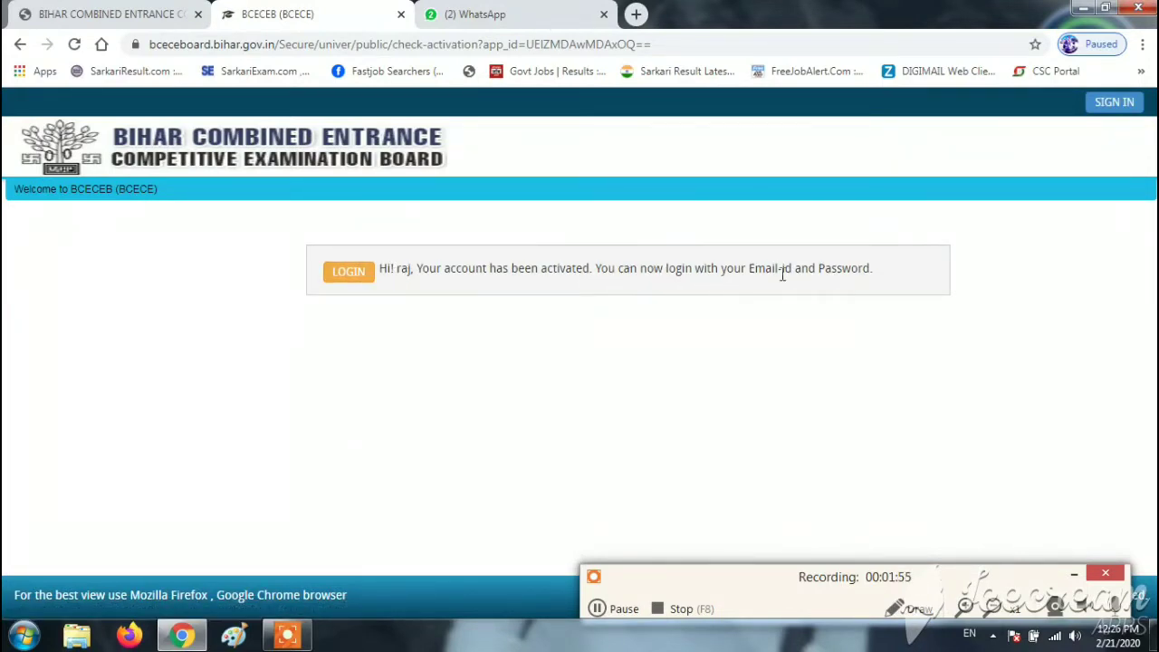
click(350, 276)
Sign in with the registered e-mail and password
click(419, 262)
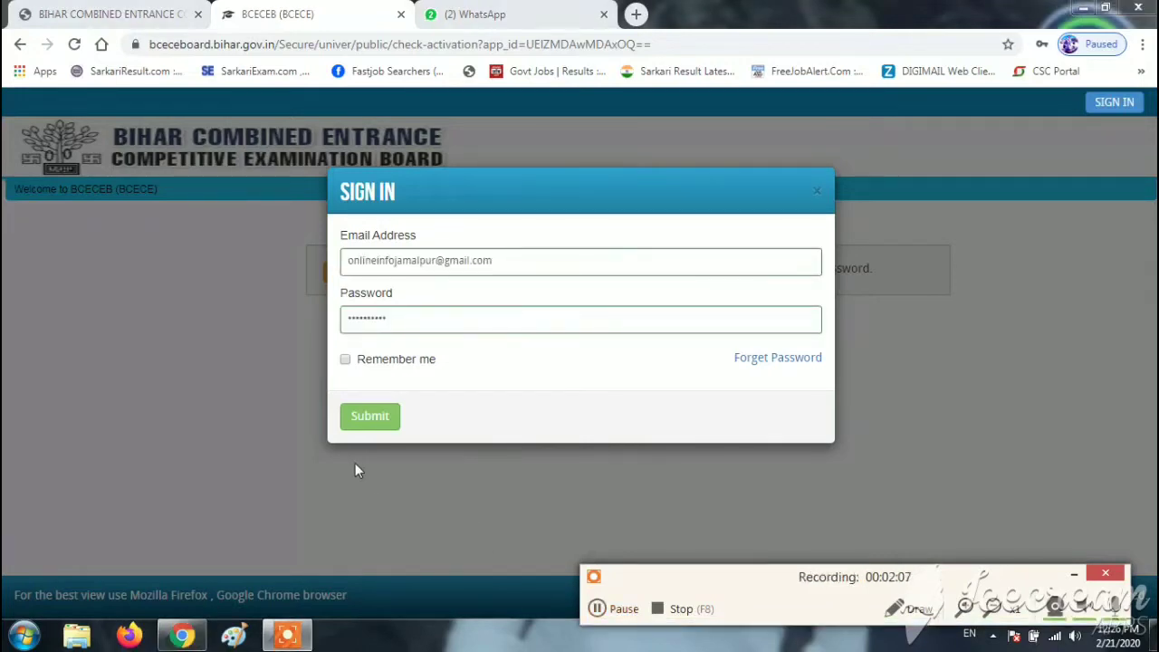
click(370, 420)
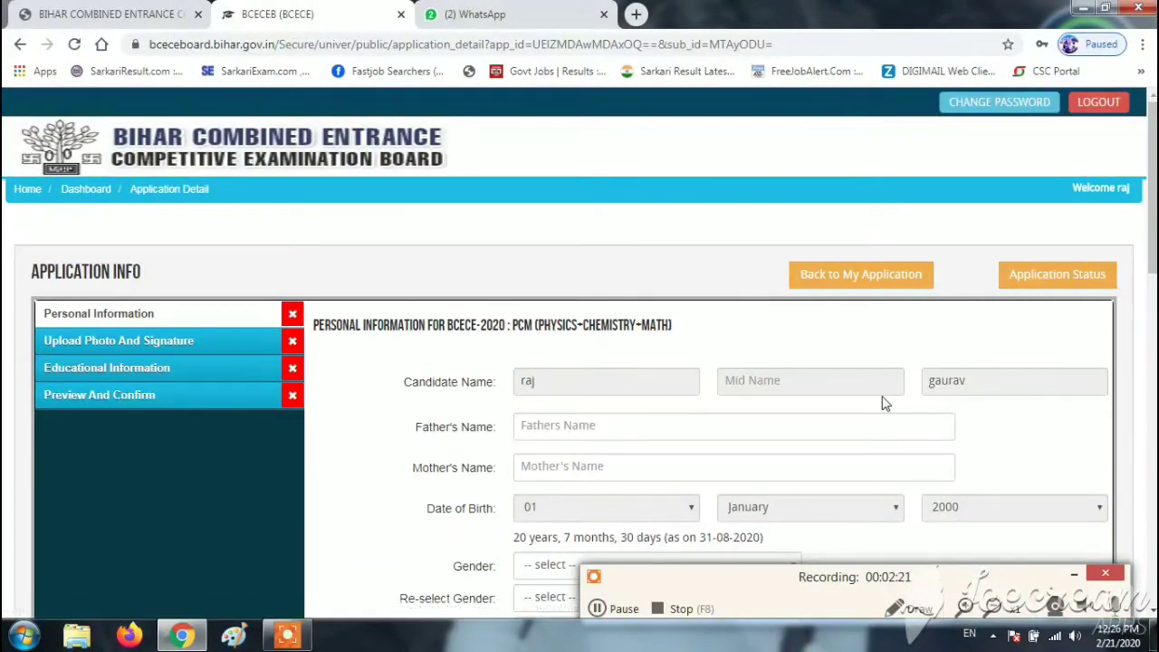
Go through the Father's Name, Mother's Name, Gender and identification-mark fields without filling them
scroll(883, 404, down, 10)
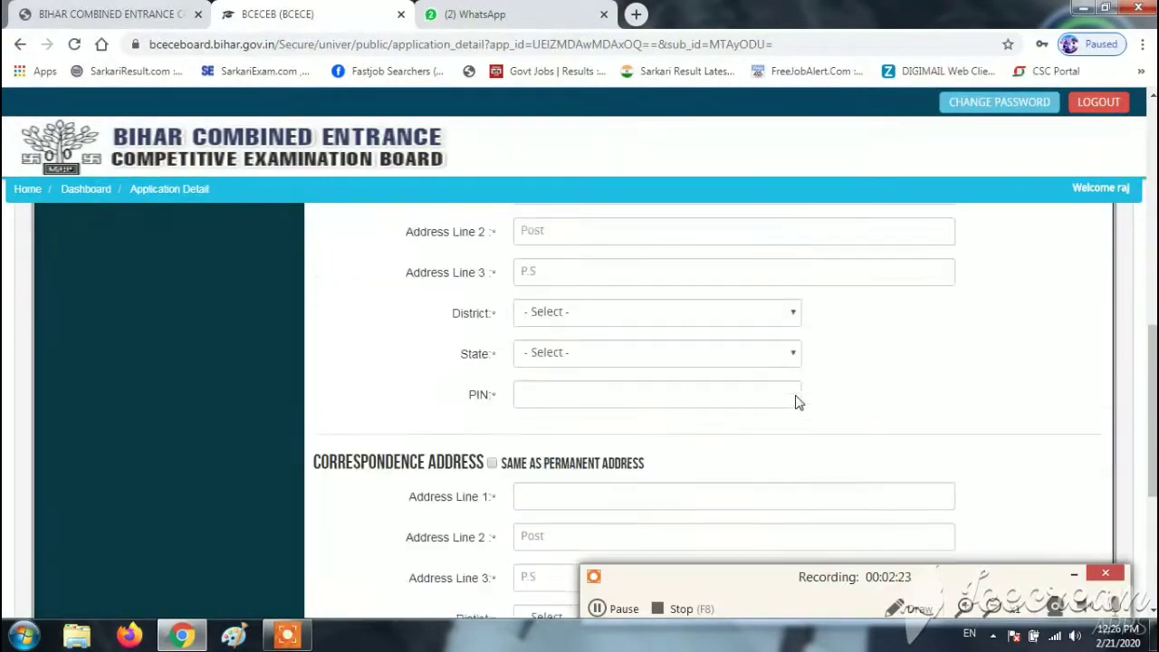
scroll(795, 402, up, 10)
click(631, 430)
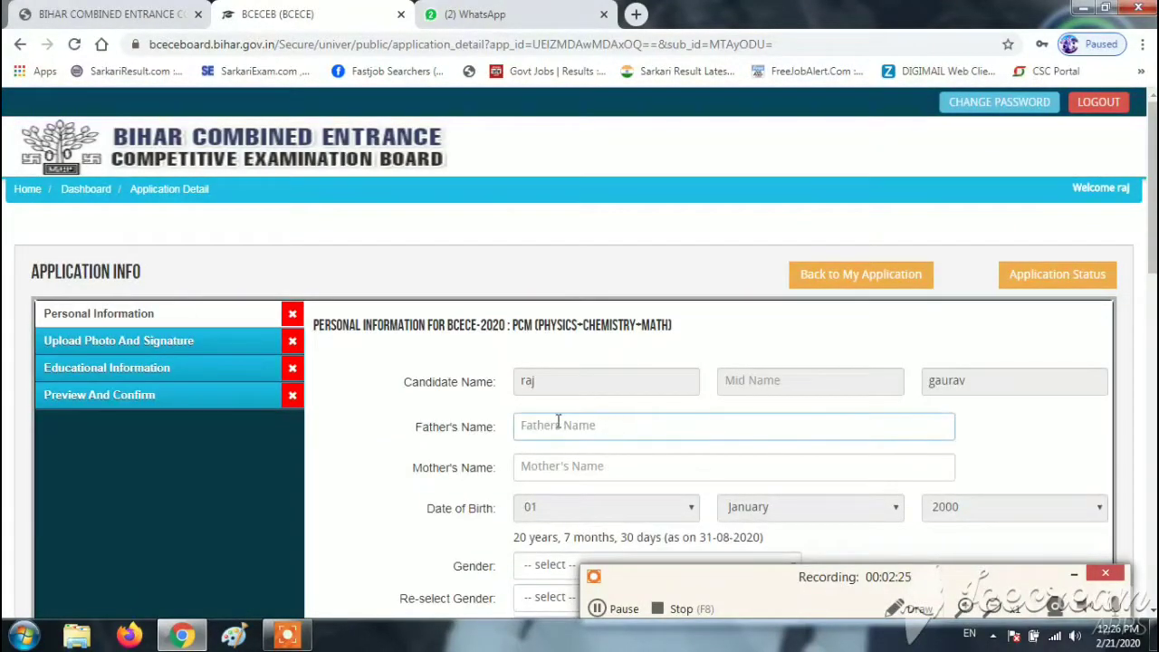
scroll(688, 422, down, 1)
click(592, 339)
click(576, 382)
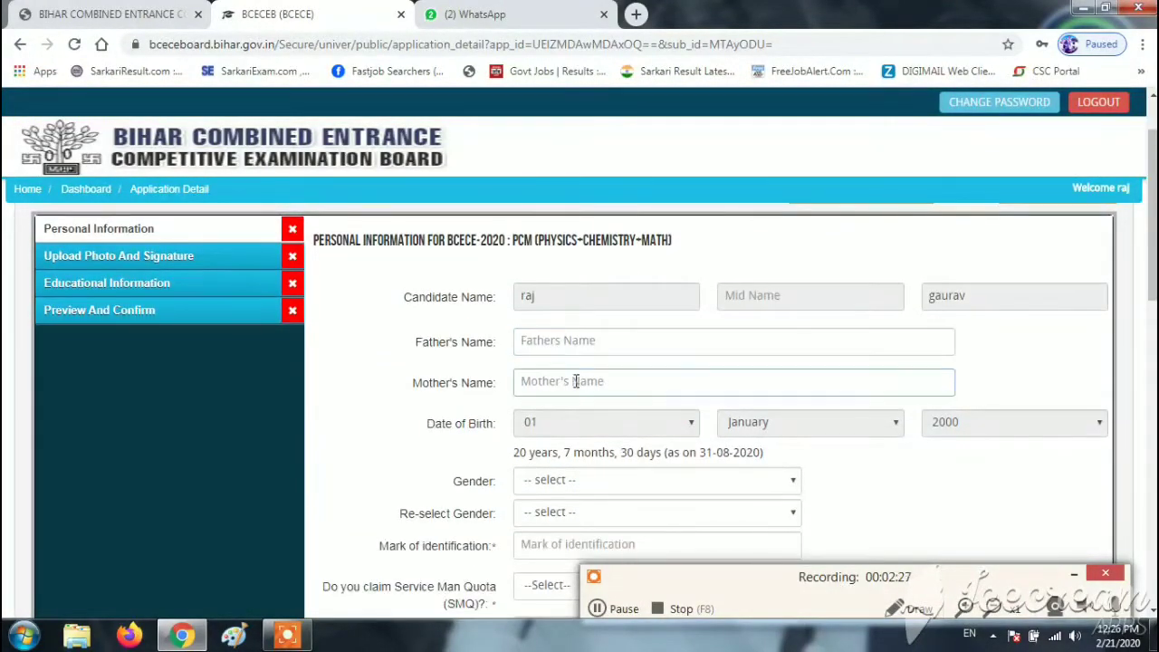
scroll(596, 391, down, 2)
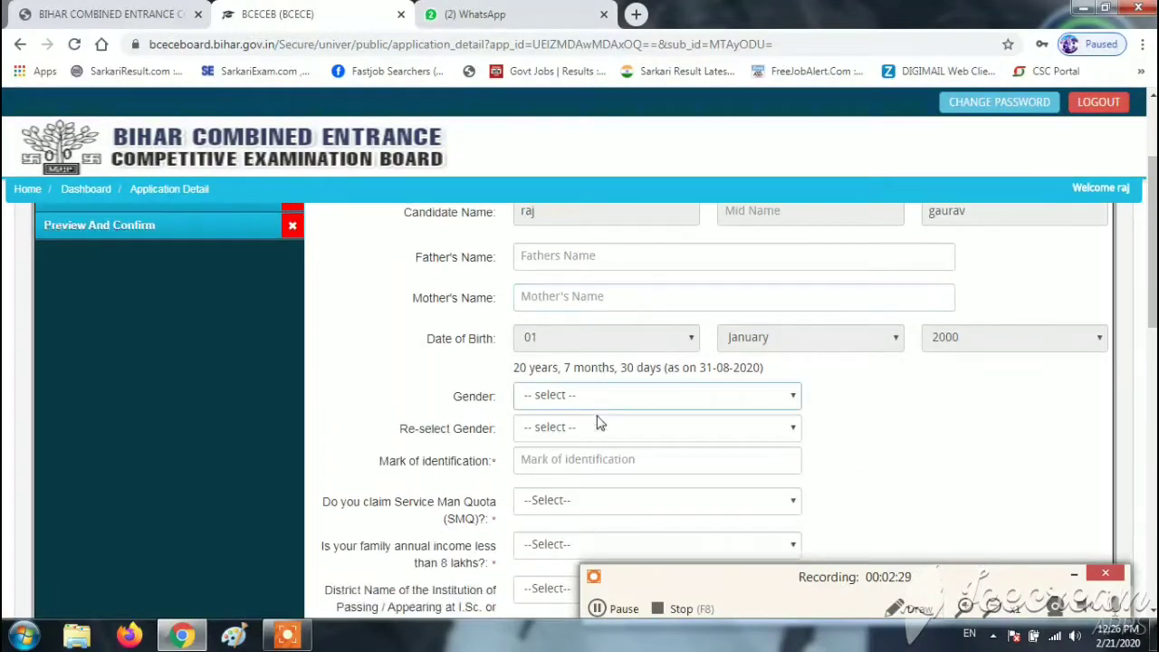
click(565, 315)
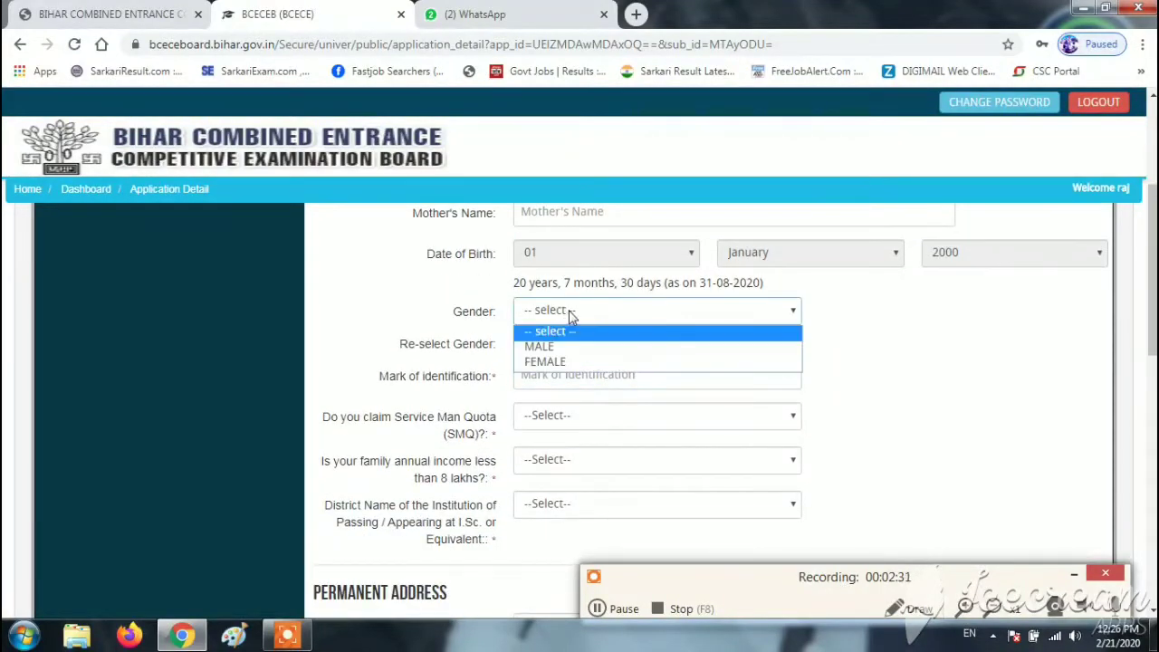
click(451, 337)
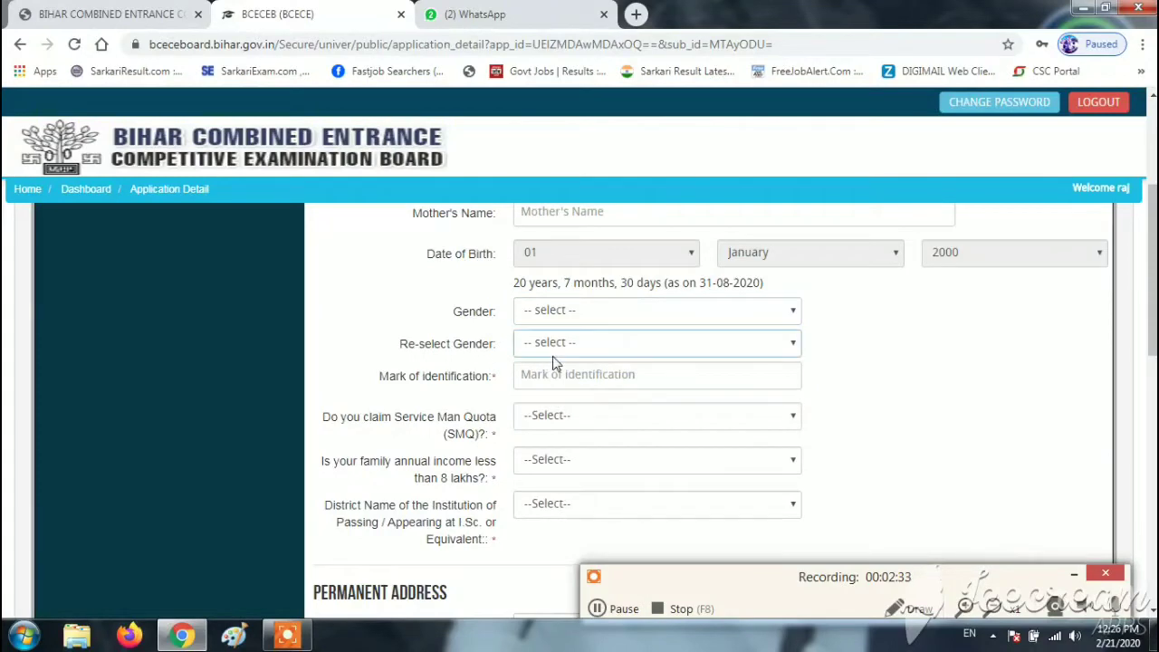
key(shift+Tab)
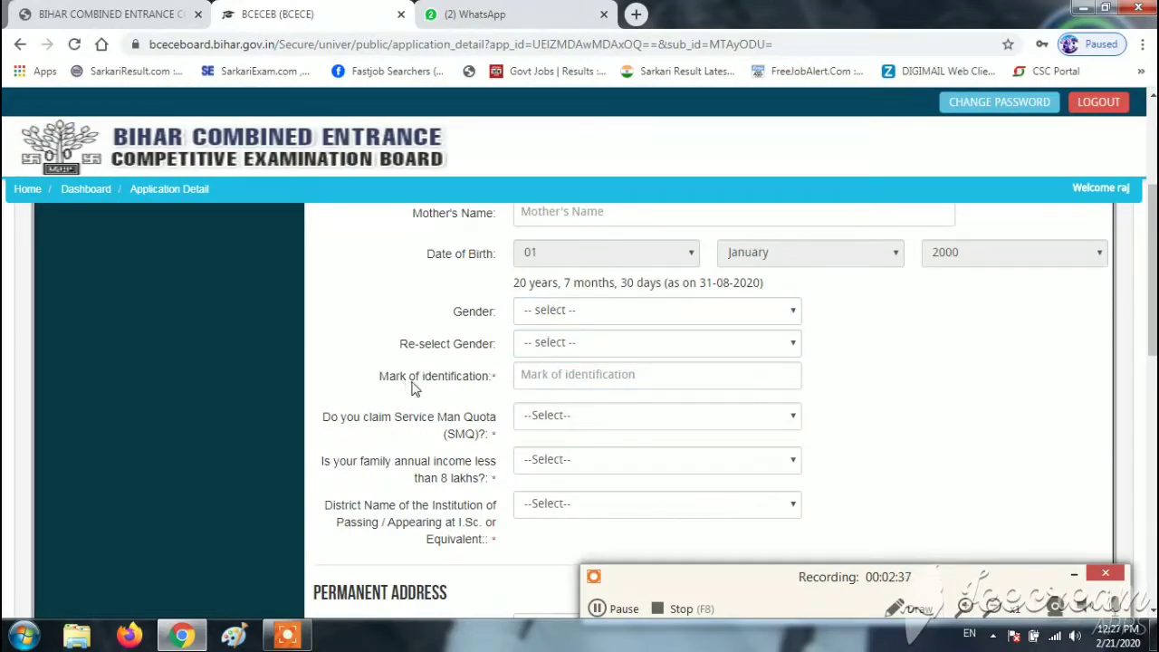
click(536, 386)
Answer No for Service Man Quota and Yes for family income under 8 lakhs
click(543, 418)
click(537, 468)
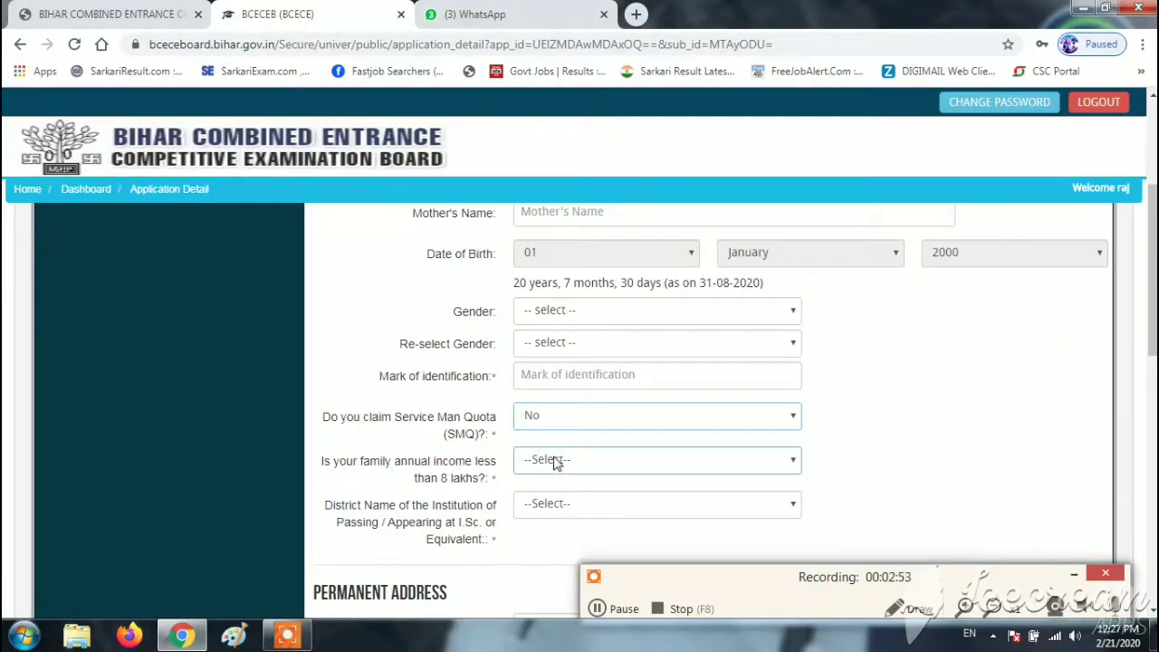
click(557, 463)
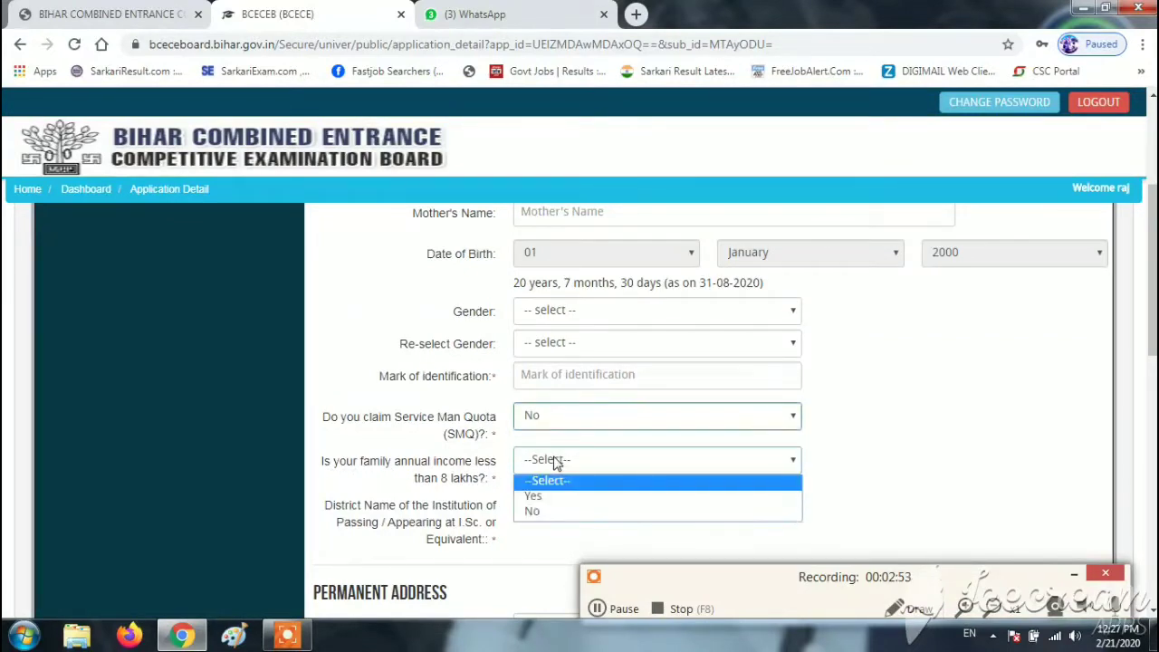
click(542, 511)
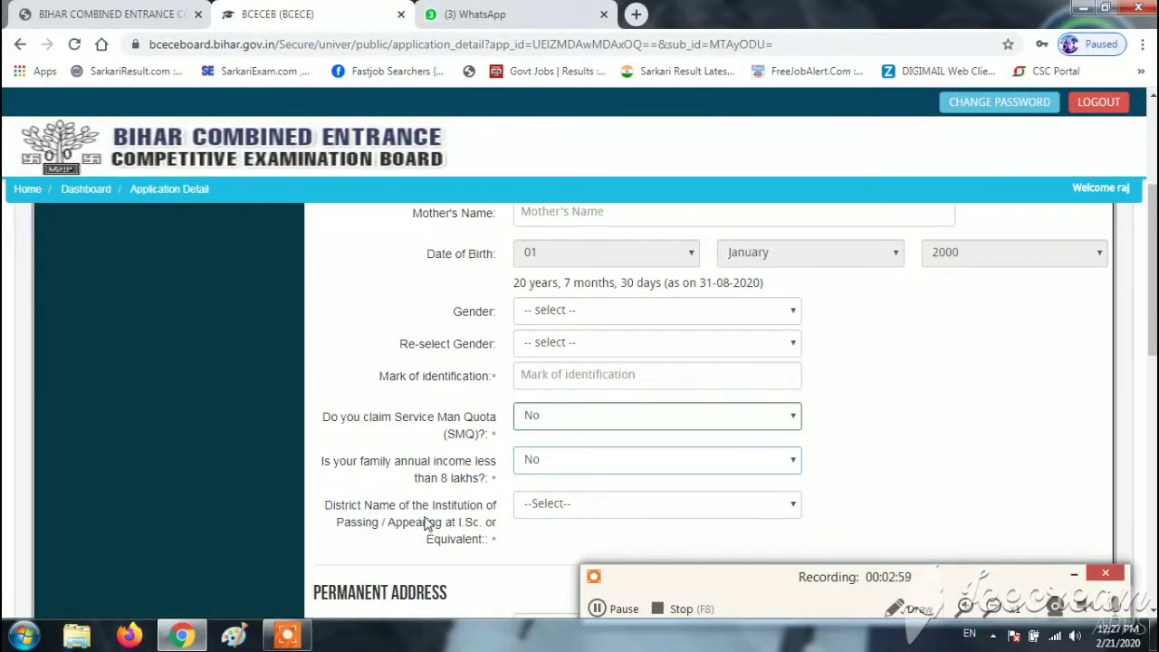
click(609, 608)
click(609, 609)
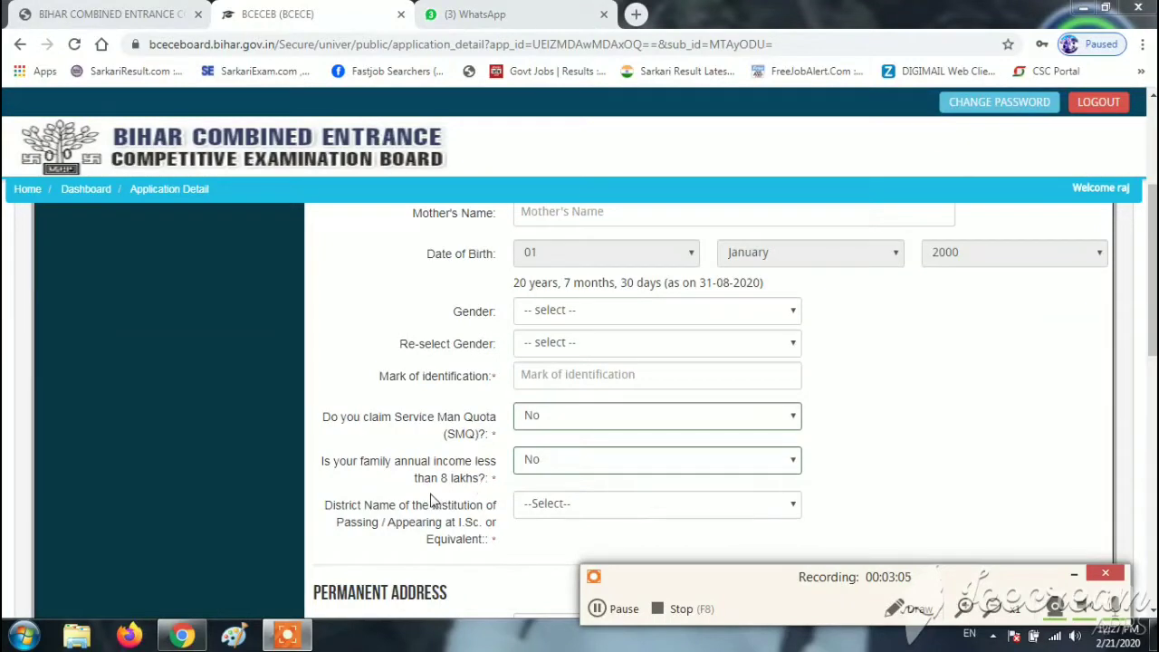
click(551, 465)
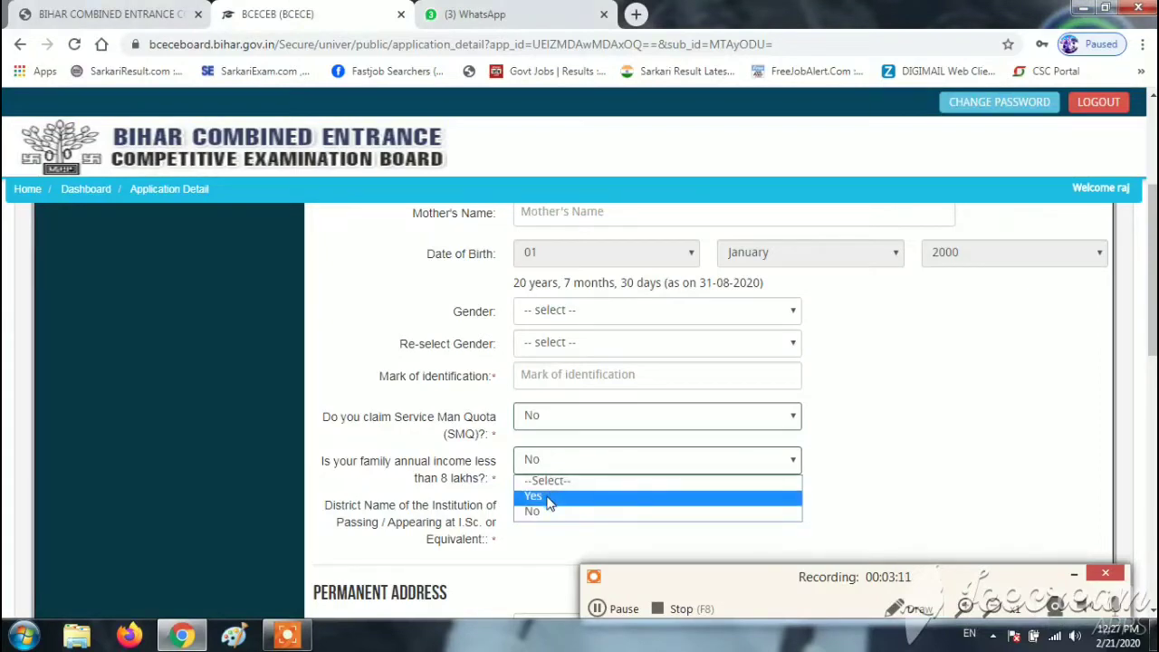
click(547, 498)
click(622, 612)
click(621, 612)
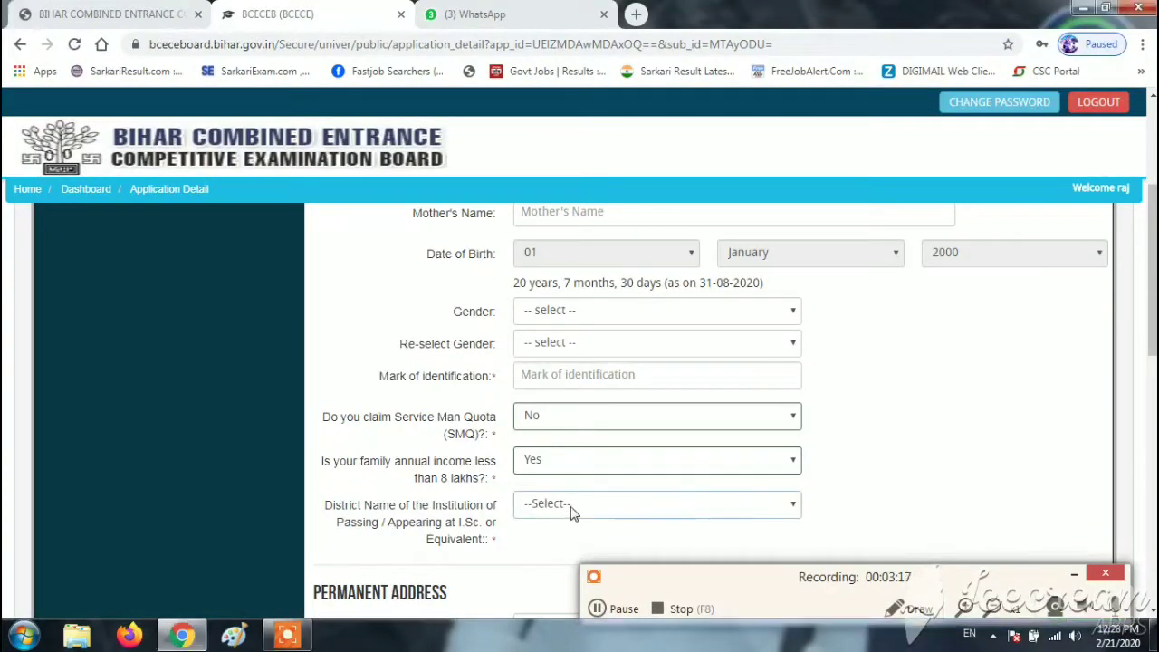
Choose BHAGALPUR as the institution's district
click(573, 511)
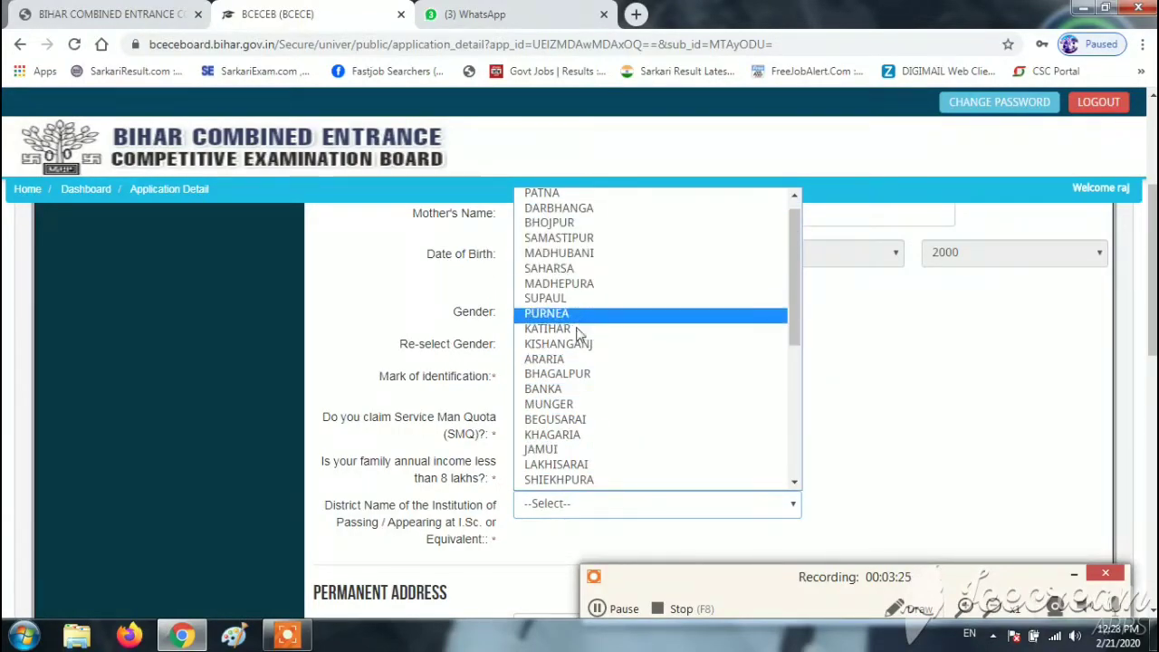
scroll(579, 338, down, 3)
click(586, 203)
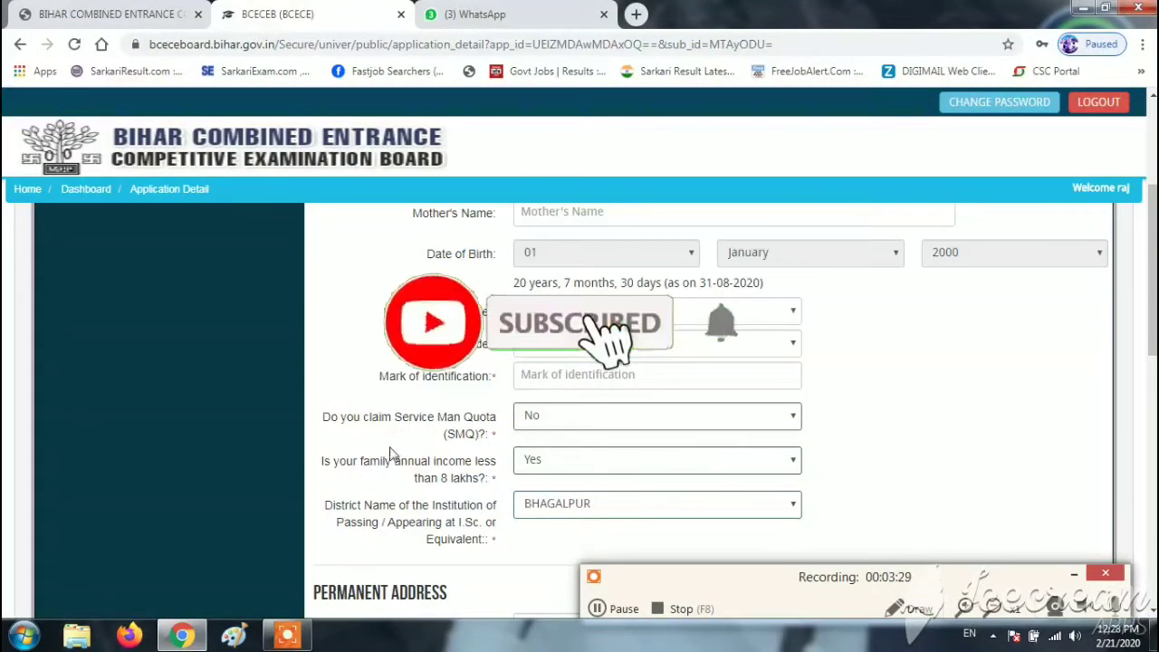
drag(322, 462, 493, 486)
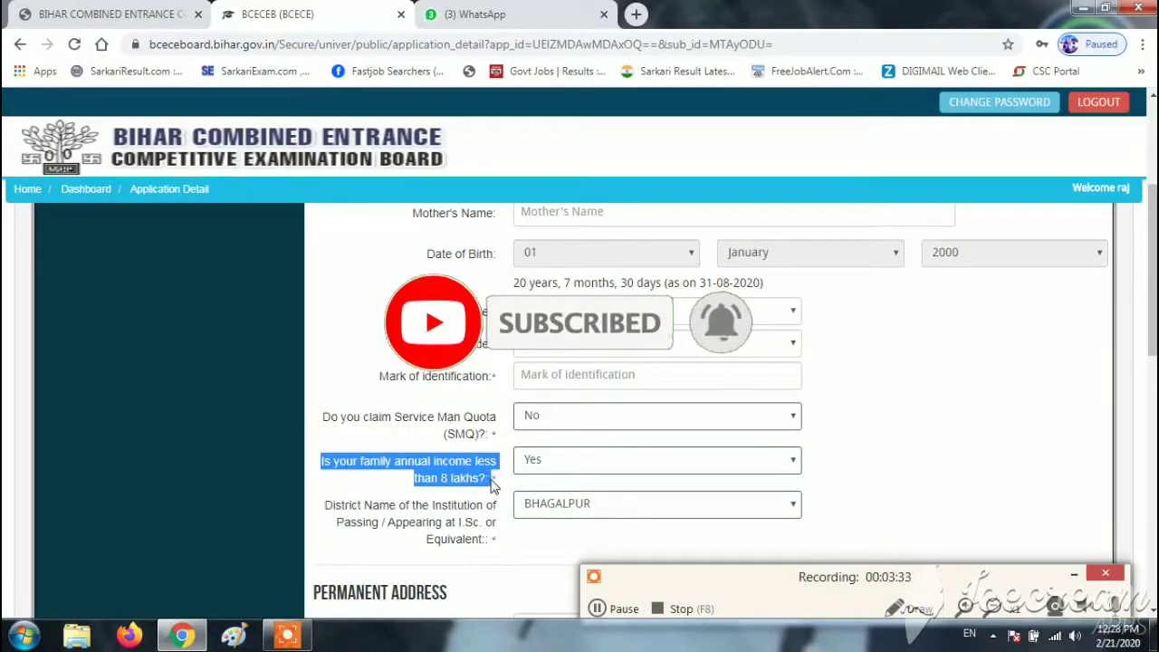
click(509, 486)
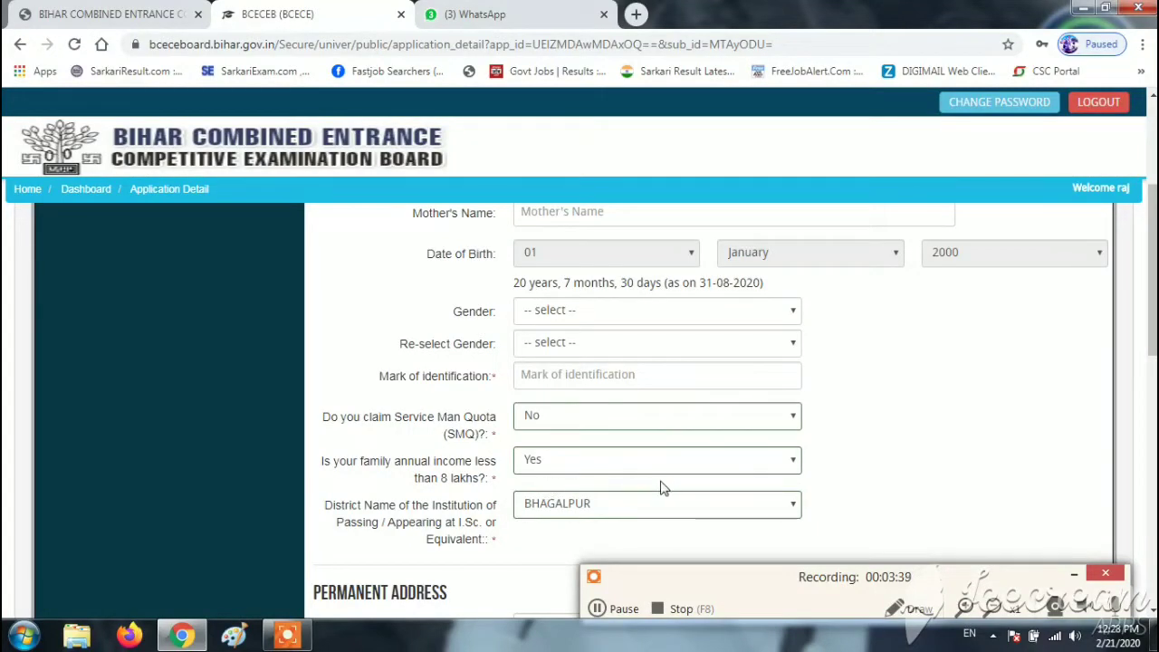
scroll(665, 484, up, 3)
Fill in the parents' names, set Gender and Re-select Gender to MALE, and add an identification mark
click(575, 420)
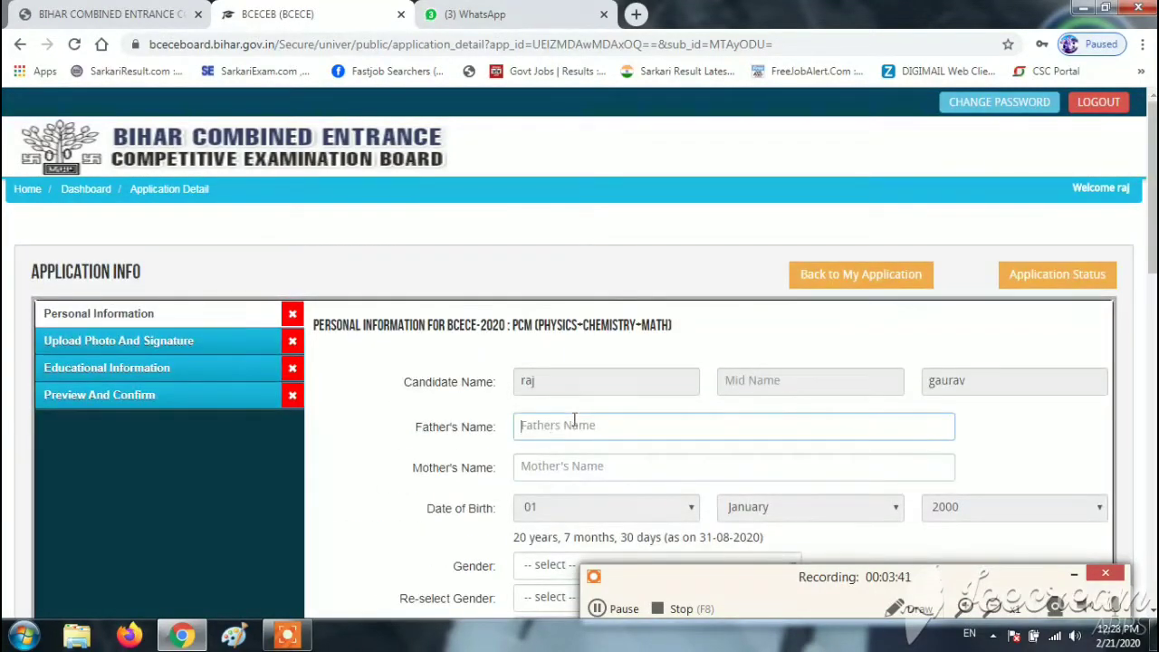
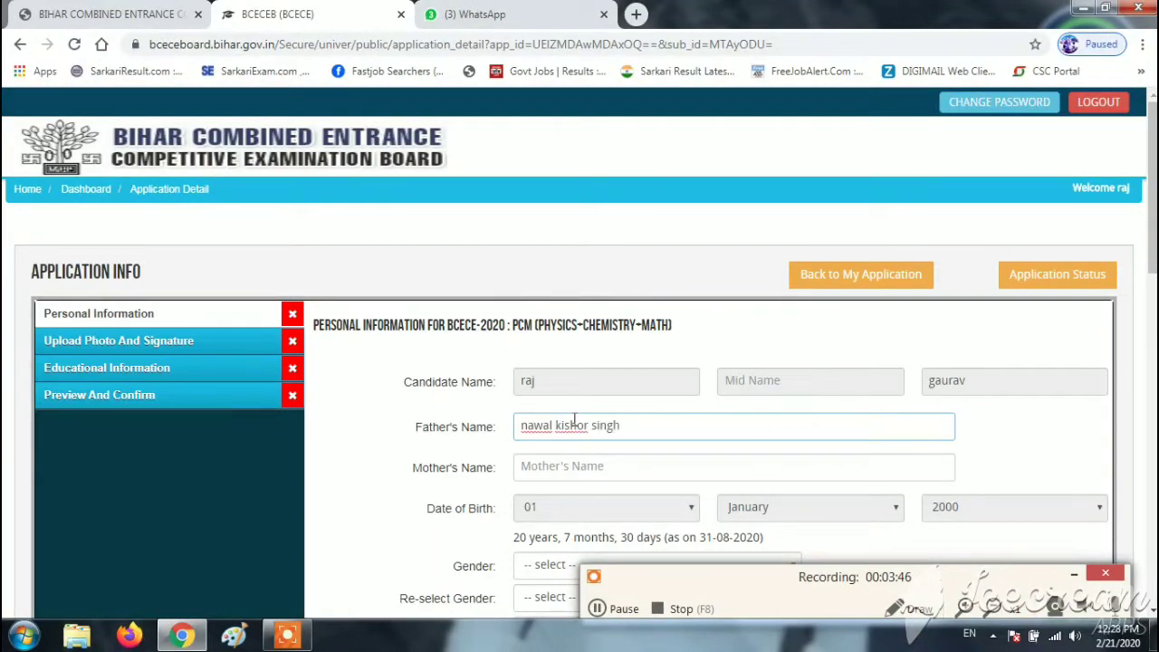
click(584, 466)
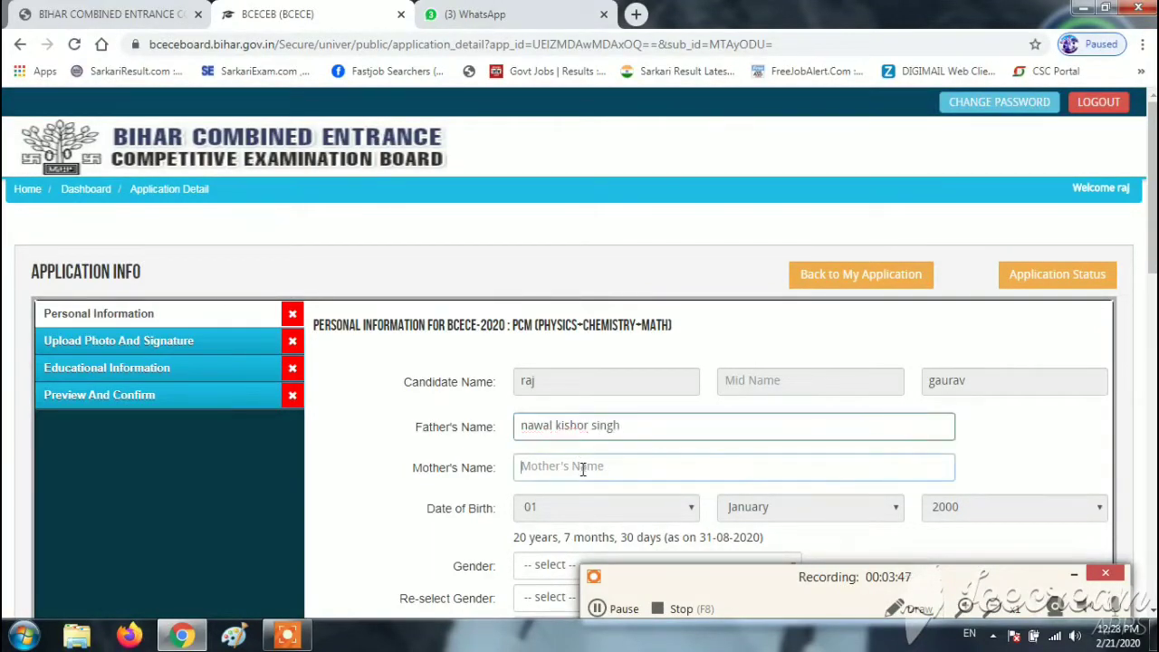
scroll(580, 486, down, 1)
click(555, 487)
click(548, 515)
click(569, 514)
click(548, 545)
scroll(593, 439, down, 2)
click(611, 384)
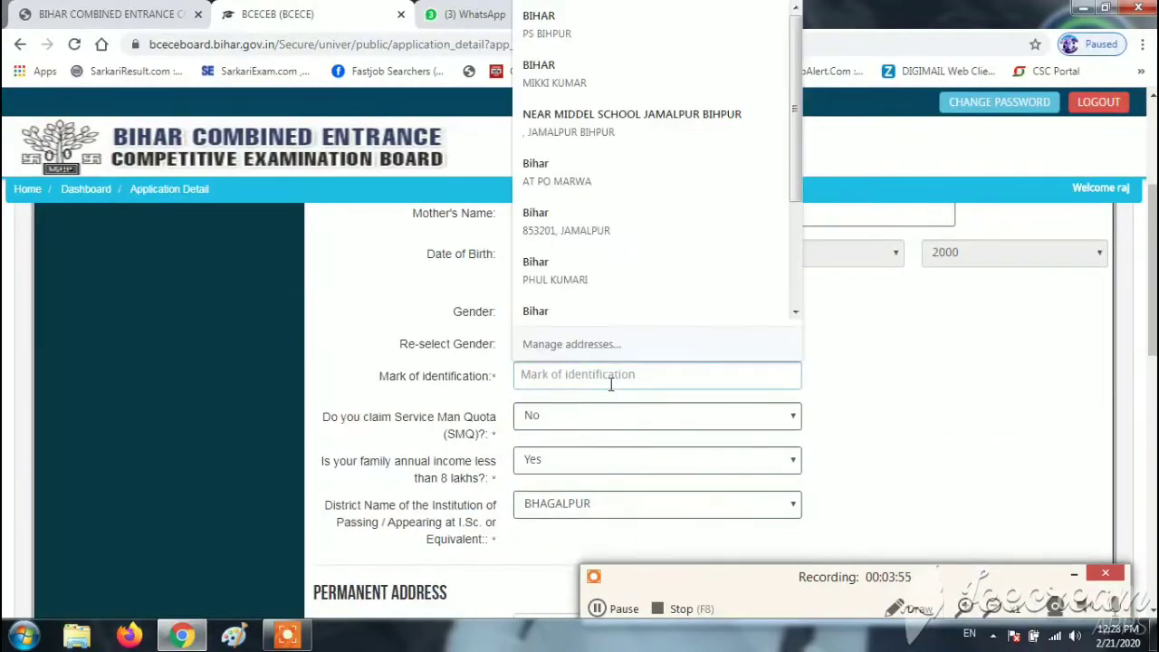
text(a mole on face)
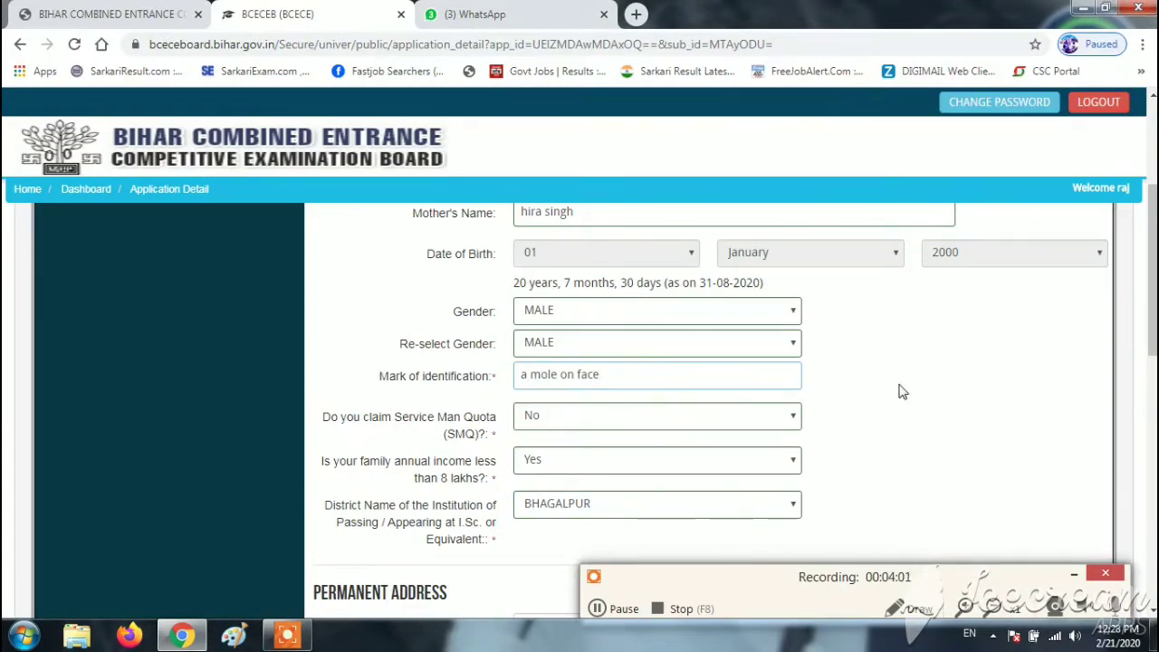
Fill in the three permanent address lines
scroll(694, 453, down, 4)
click(611, 288)
text(marwa)
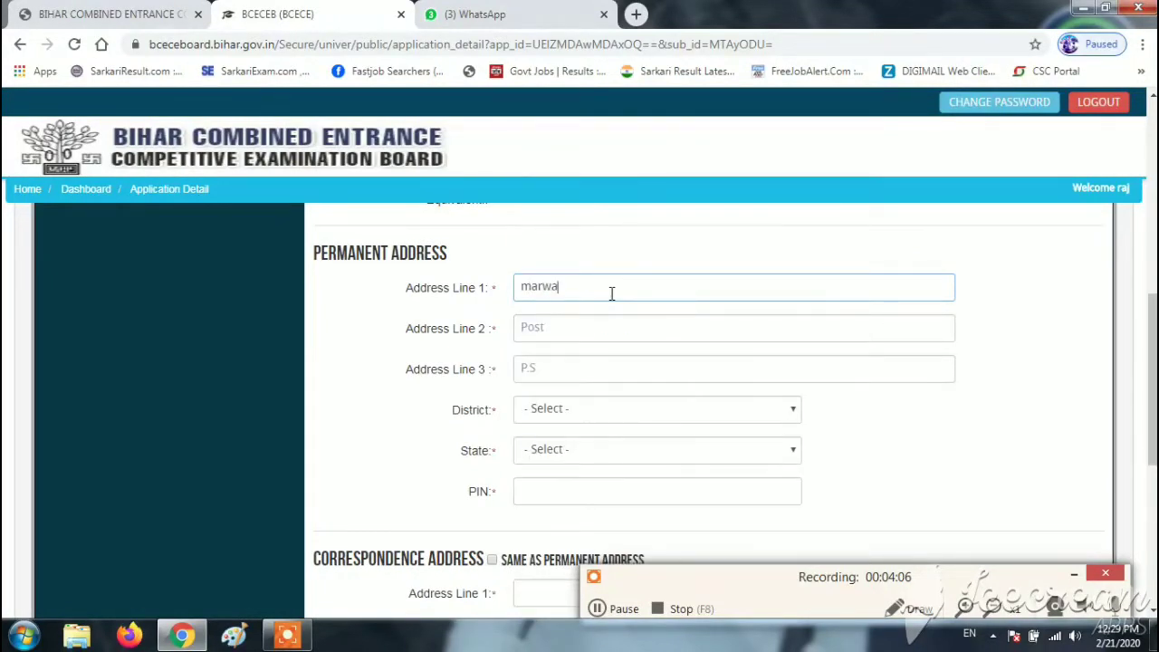
click(603, 328)
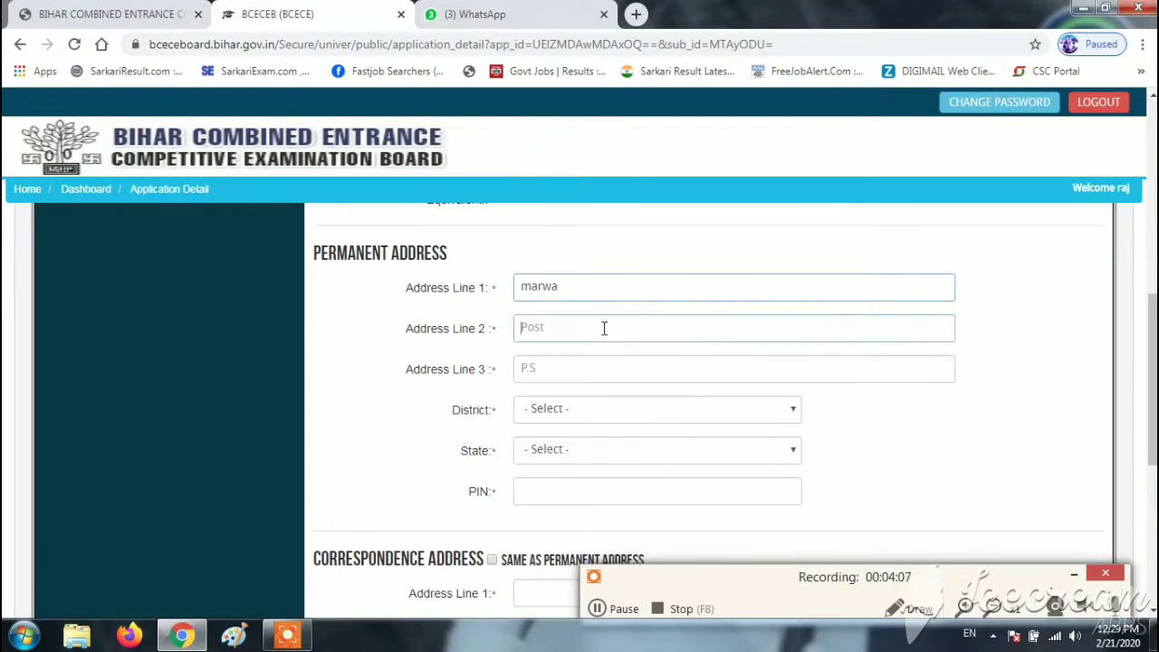
text(jamalpur)
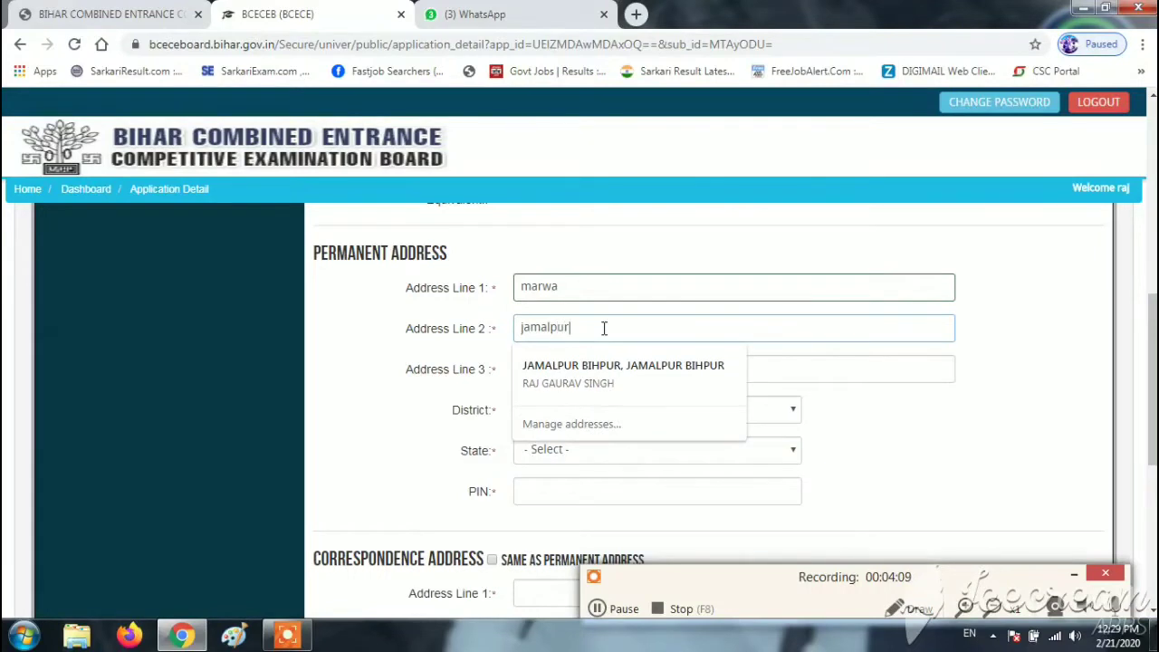
key(Tab)
text(bihpur)
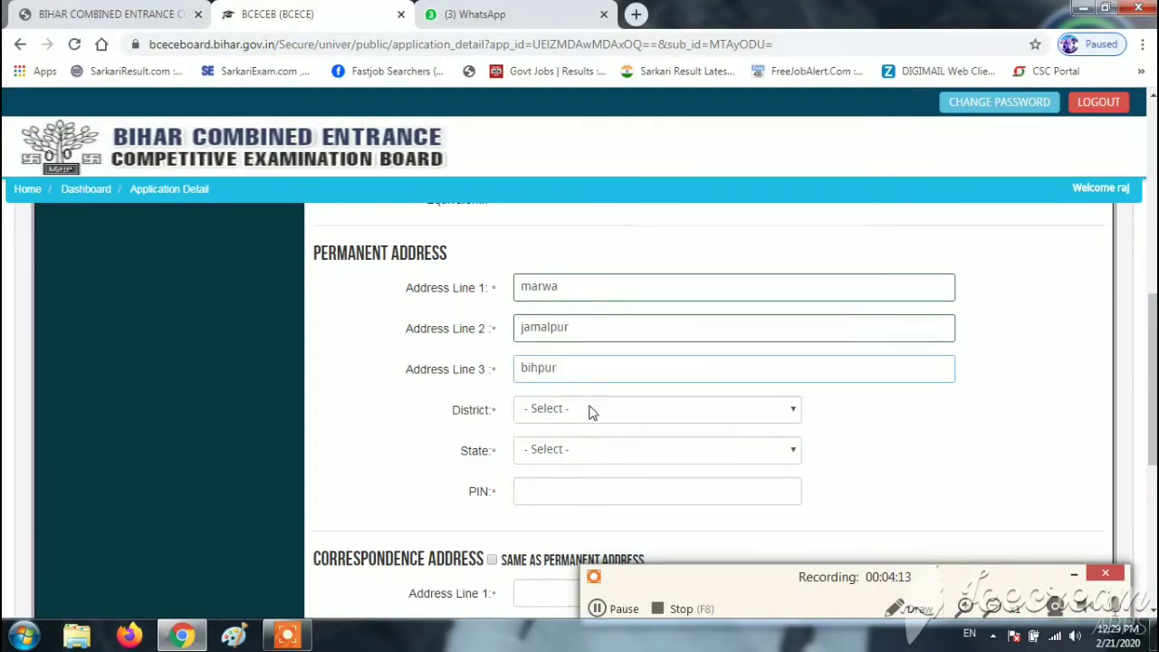
Set district BHAGALPUR and state Bihar, enter the PIN, and make correspondence same as permanent address
click(588, 408)
click(598, 182)
click(564, 451)
click(557, 472)
click(582, 487)
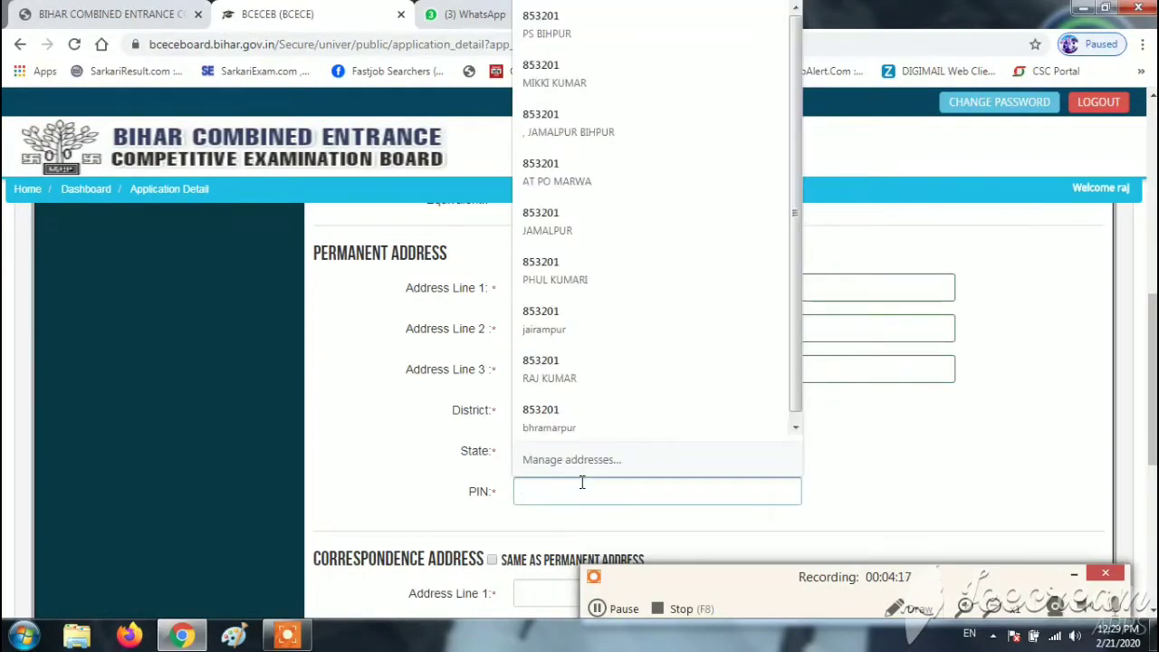
click(383, 500)
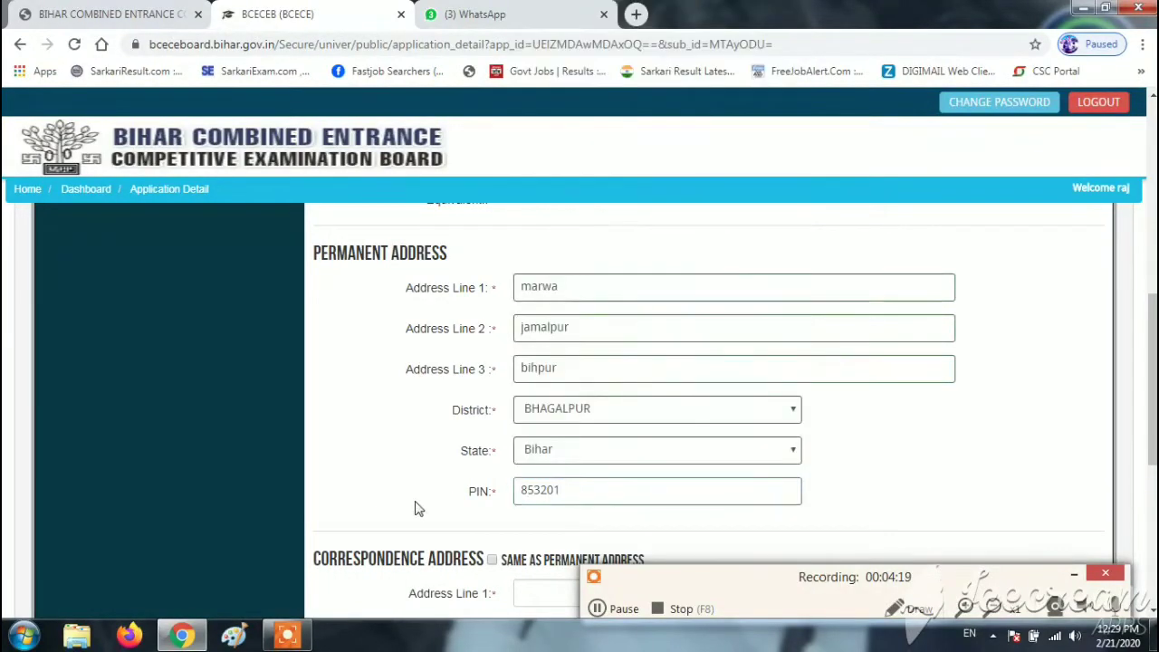
scroll(426, 507, down, 2)
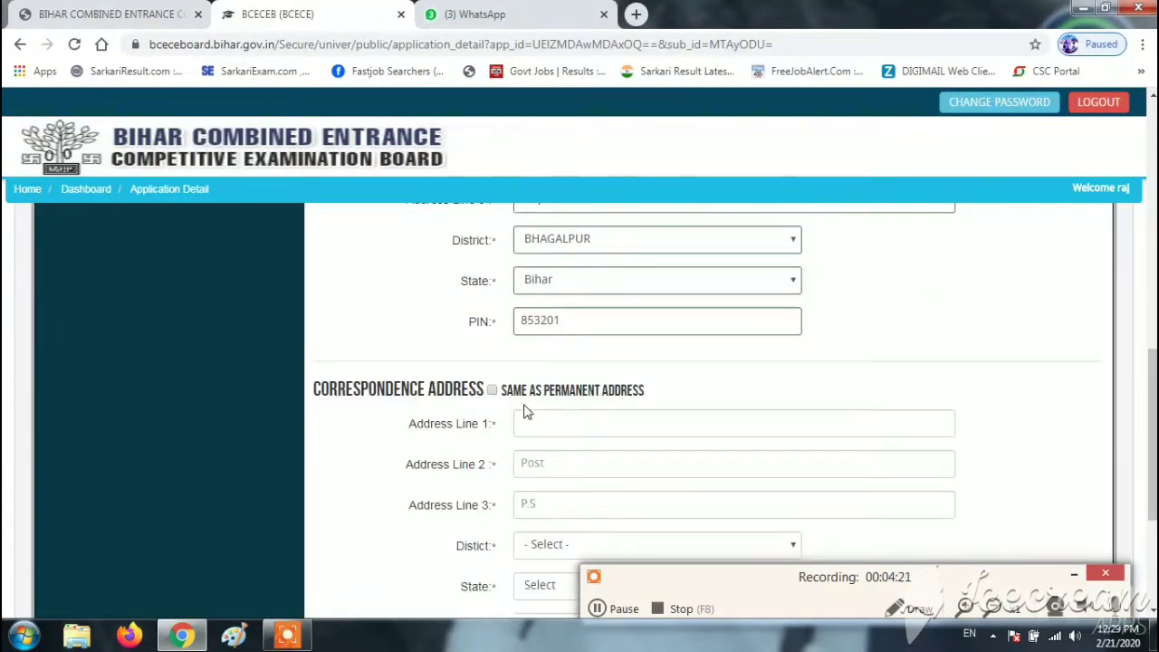
click(575, 432)
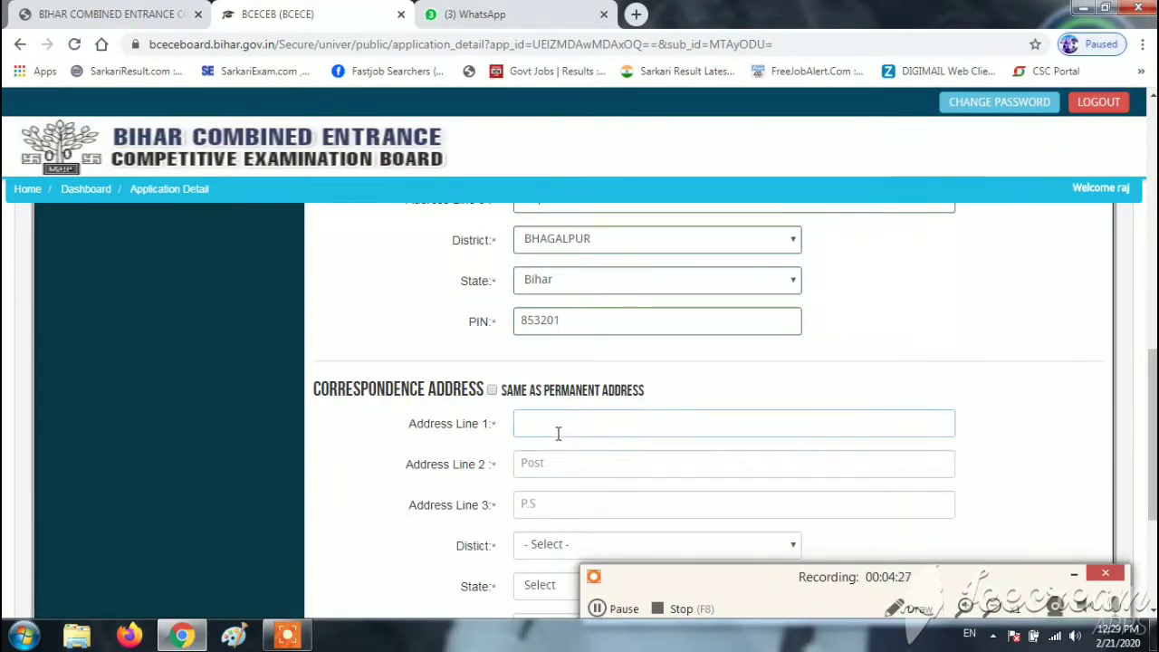
click(492, 390)
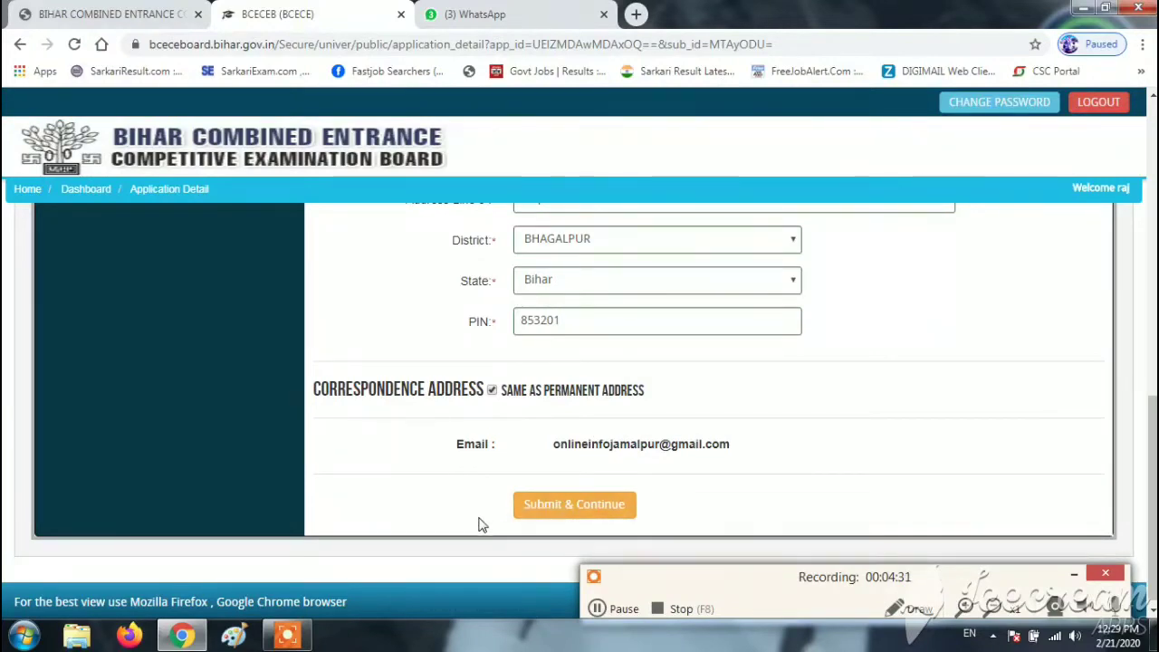
Save the address details and continue to the Upload Photo & Signature page
click(603, 511)
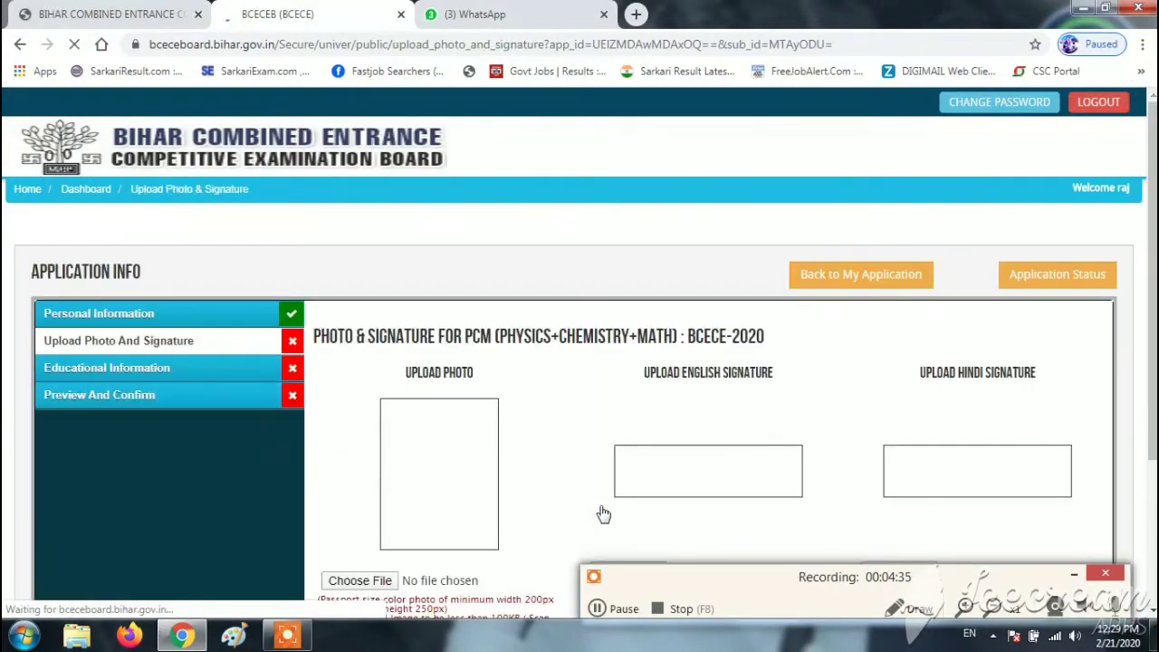
scroll(561, 513, down, 1)
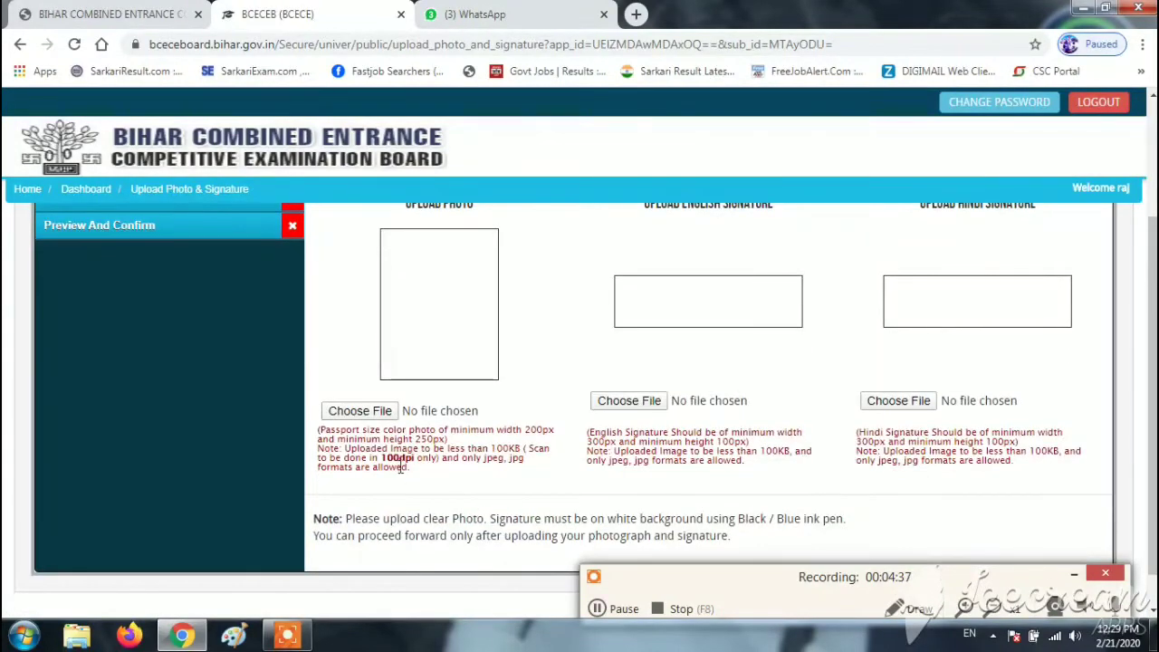
scroll(747, 290, up, 1)
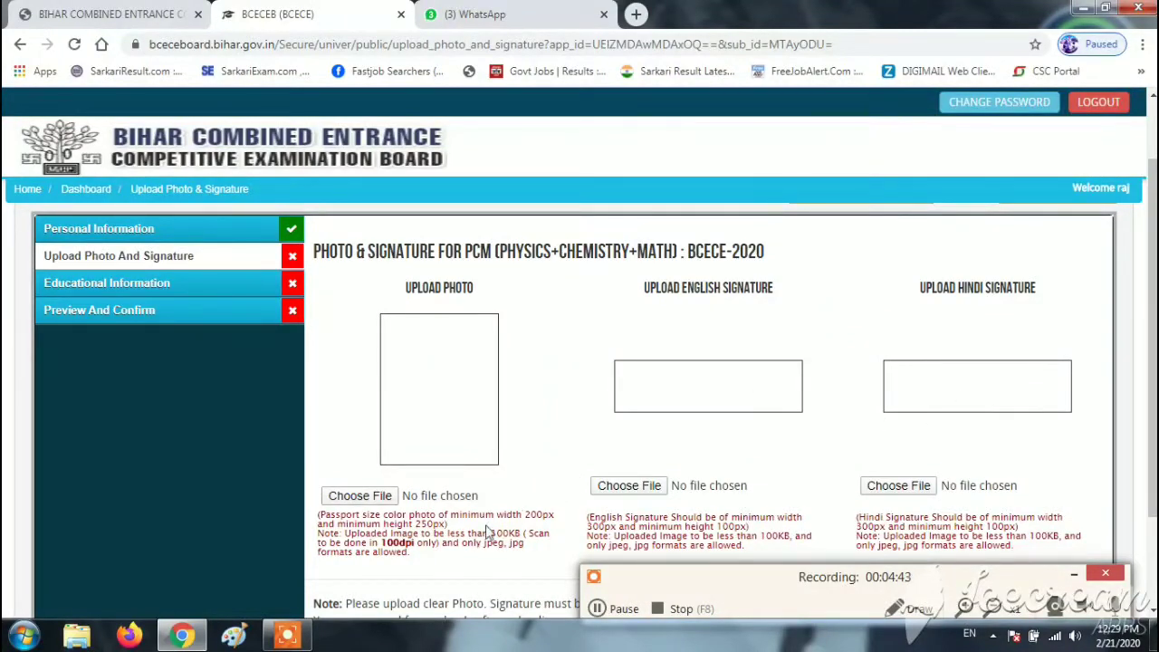
scroll(399, 552, down, 1)
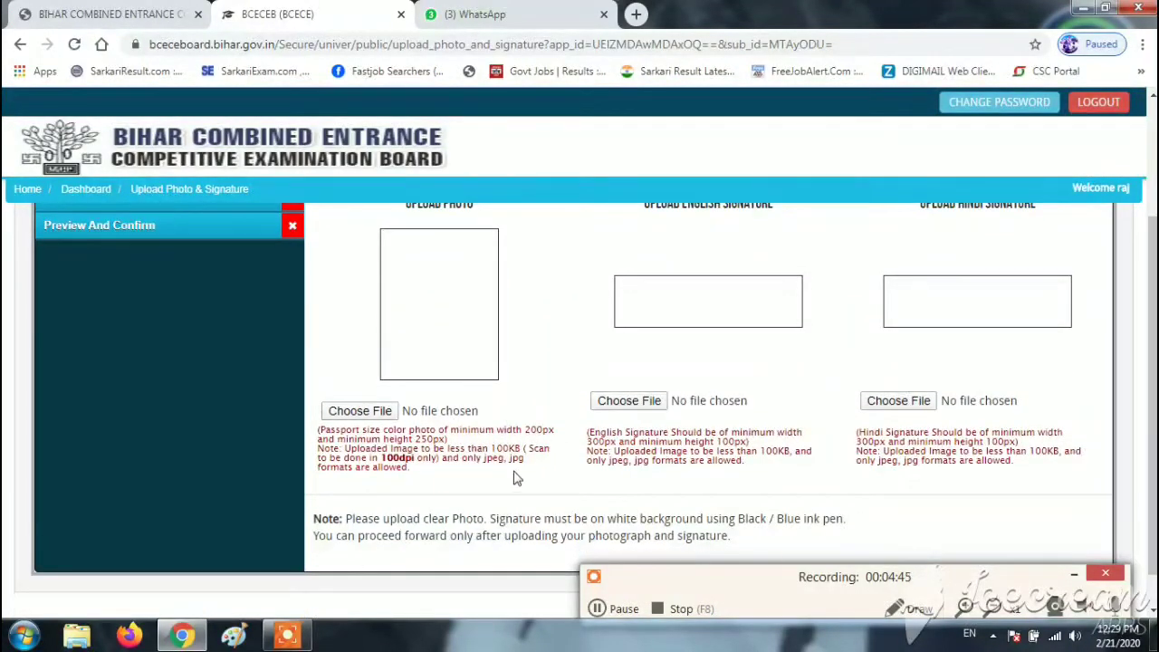
Highlight the size requirements for the photo, English signature and Hindi signature
drag(322, 441, 417, 469)
drag(619, 432, 691, 462)
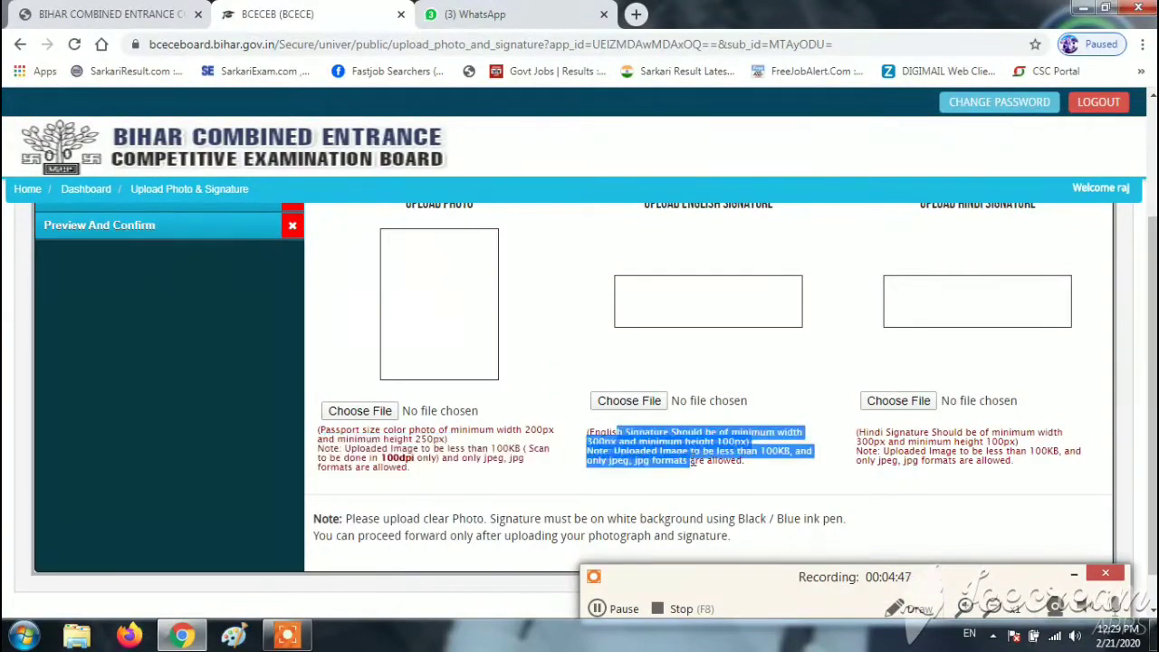
drag(852, 440, 962, 487)
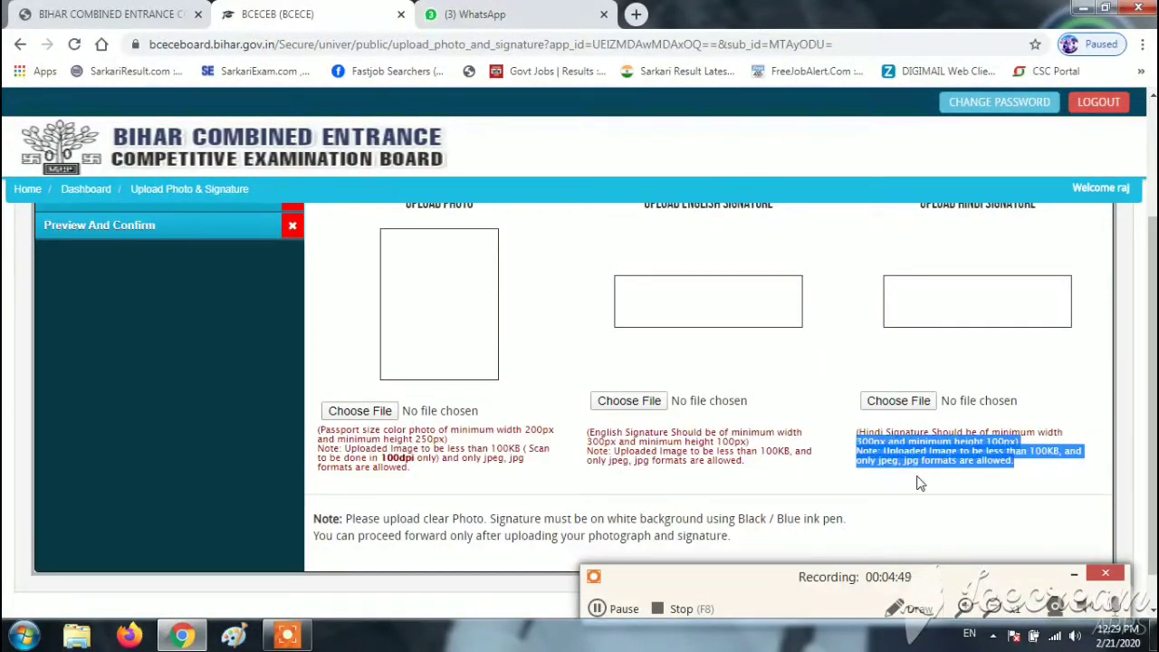
click(919, 483)
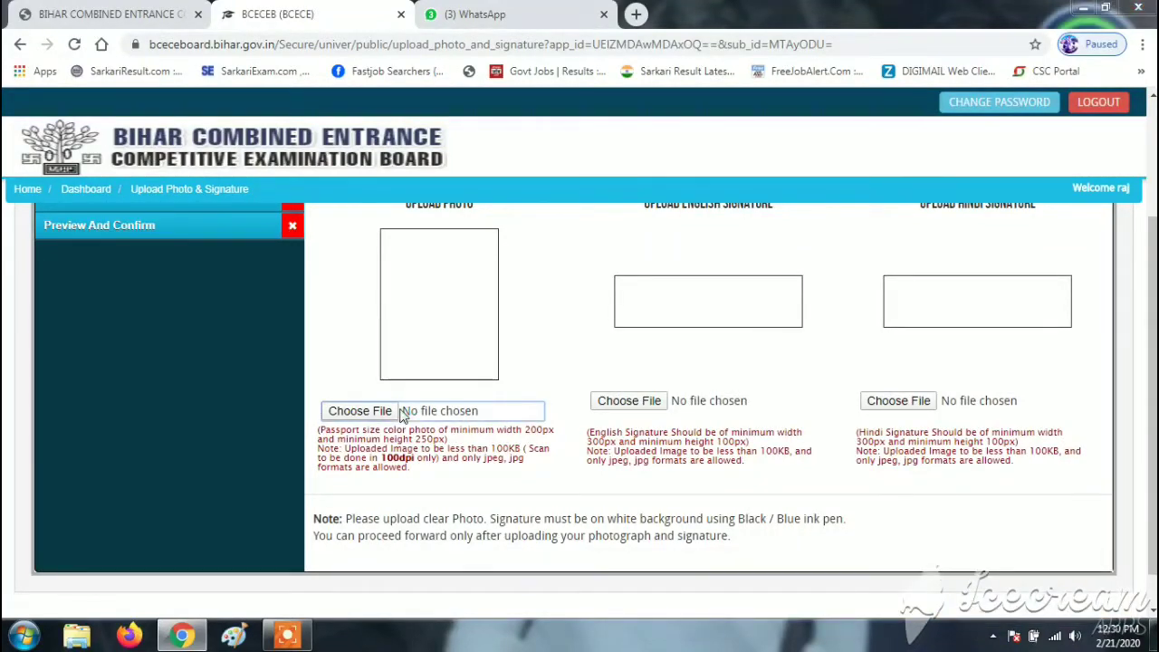
Upload GUGU.jpg from the applicant's folder in STUDENTS ZONE (E:) > Student Zone as the candidate photo
click(360, 410)
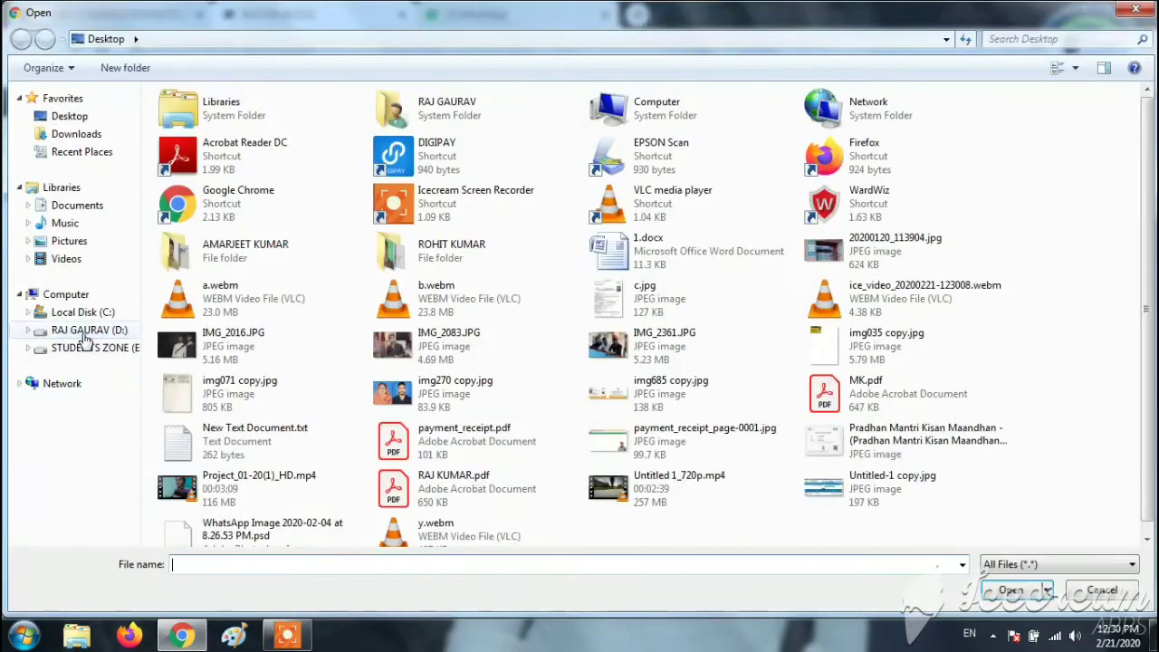
click(87, 329)
click(91, 348)
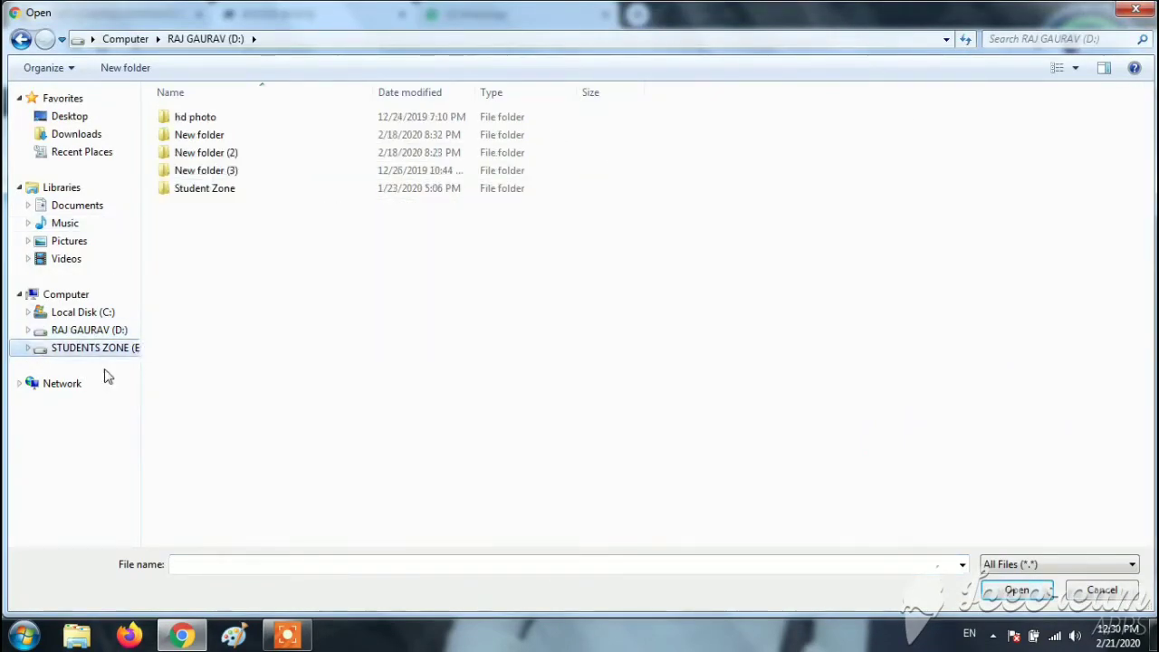
double_click(188, 192)
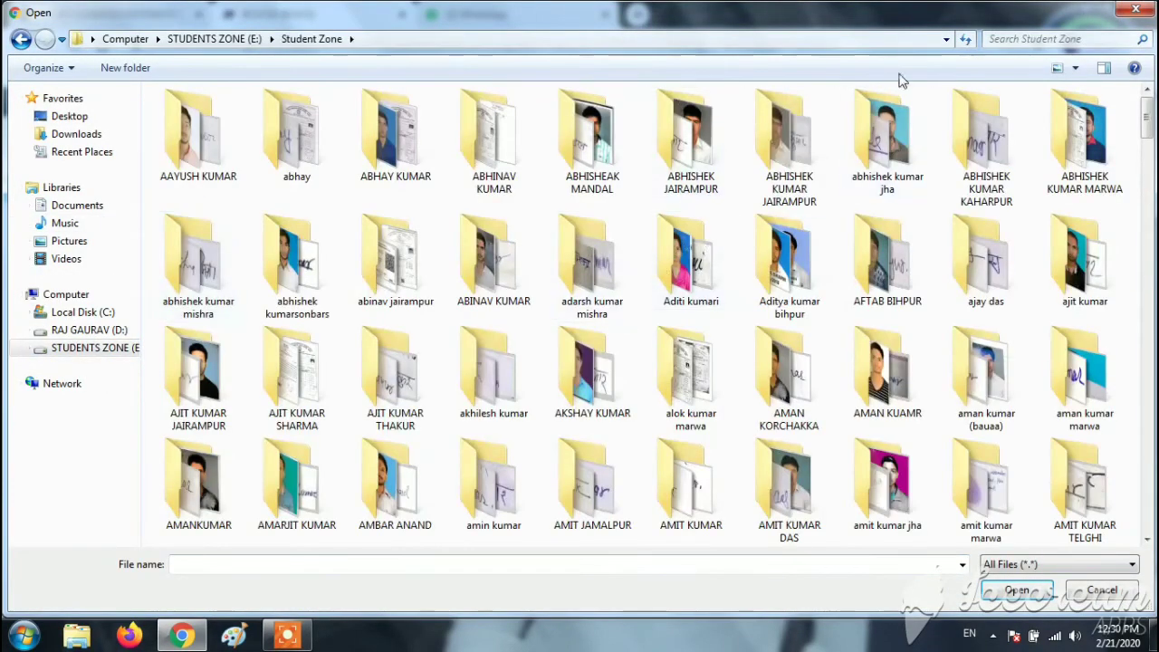
click(1033, 42)
click(1000, 78)
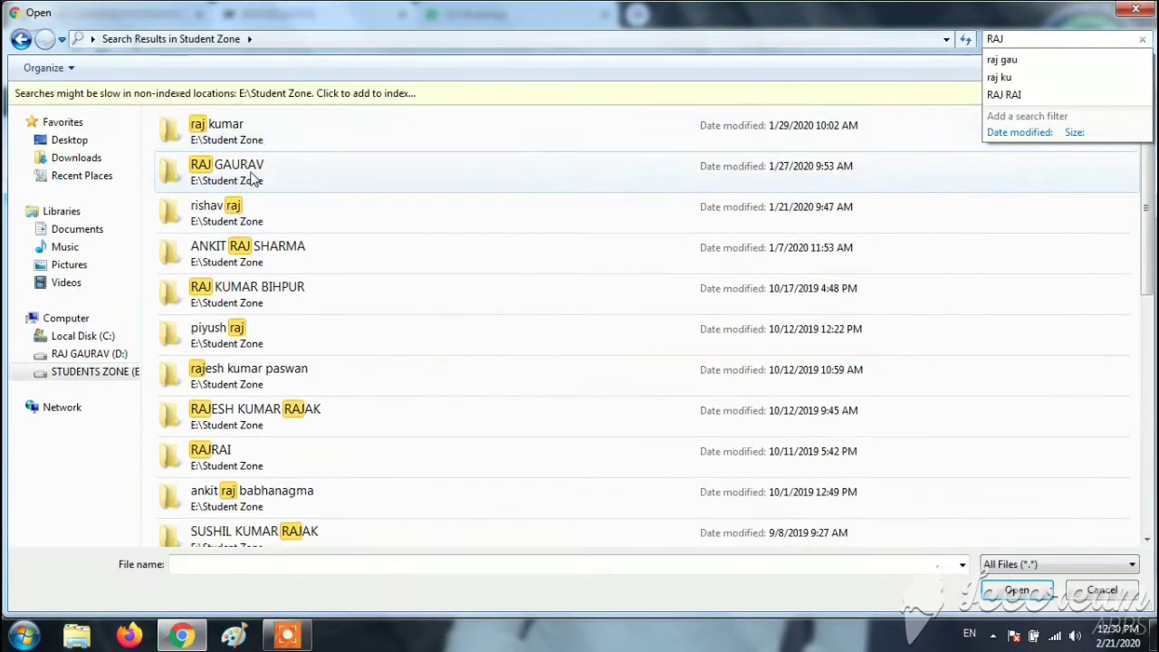
click(254, 180)
double_click(231, 145)
double_click(906, 136)
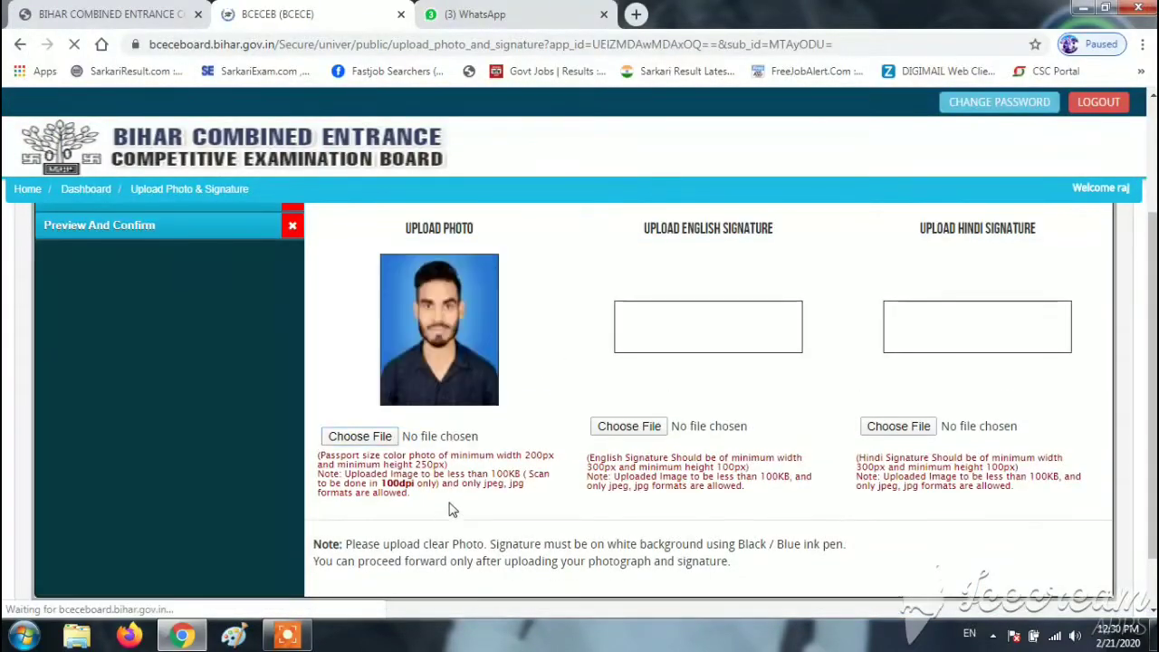
click(661, 433)
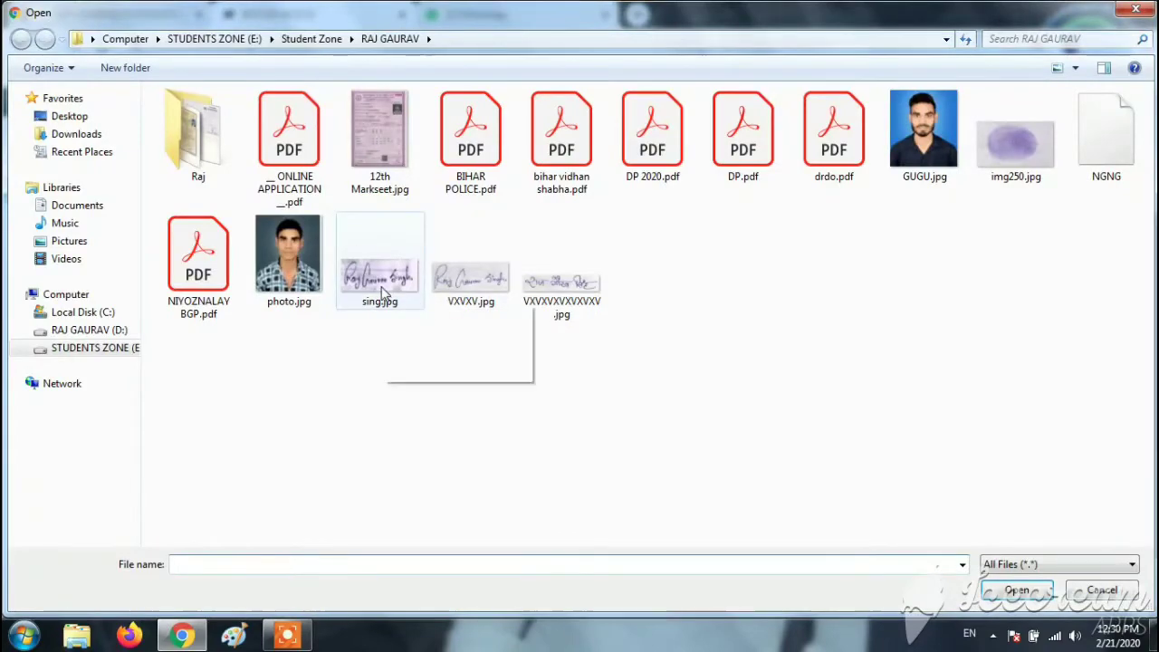
Try sing.jpg and VXVXV.jpg as the English signature, dismissing each 300×100 px size error
double_click(382, 292)
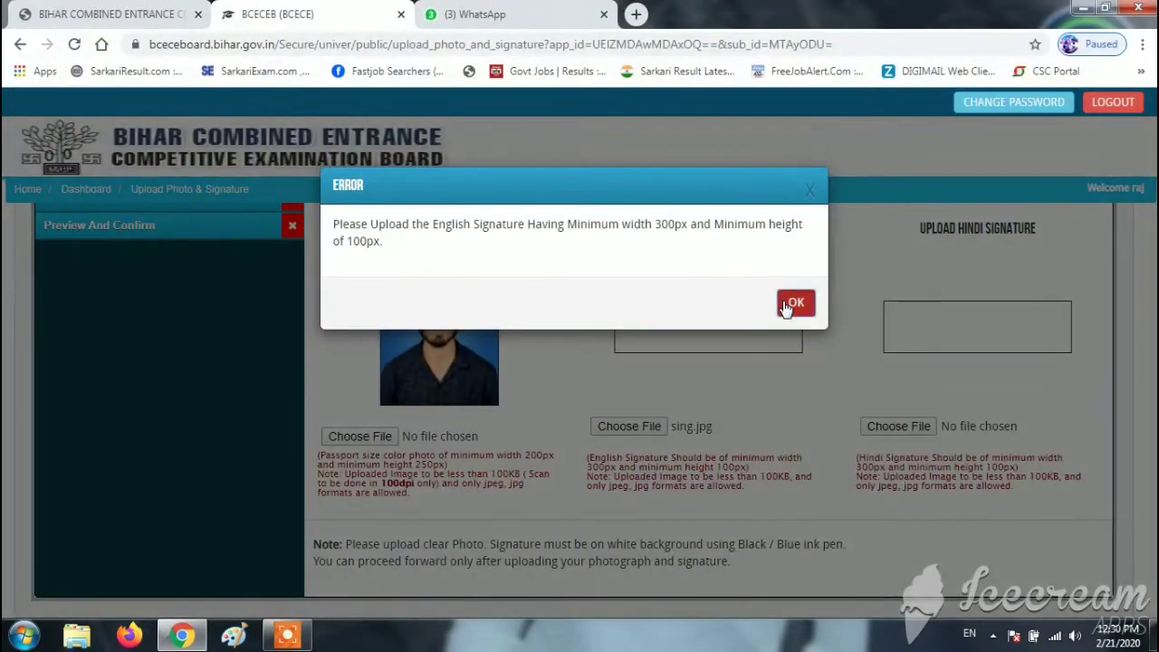
click(794, 304)
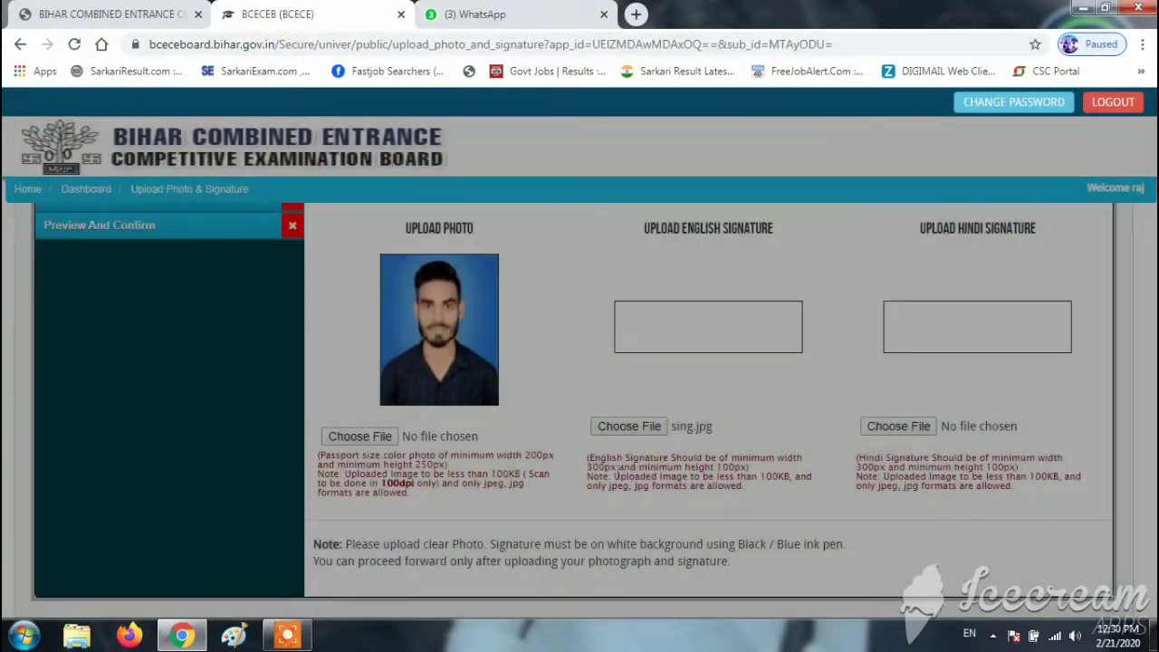
click(652, 430)
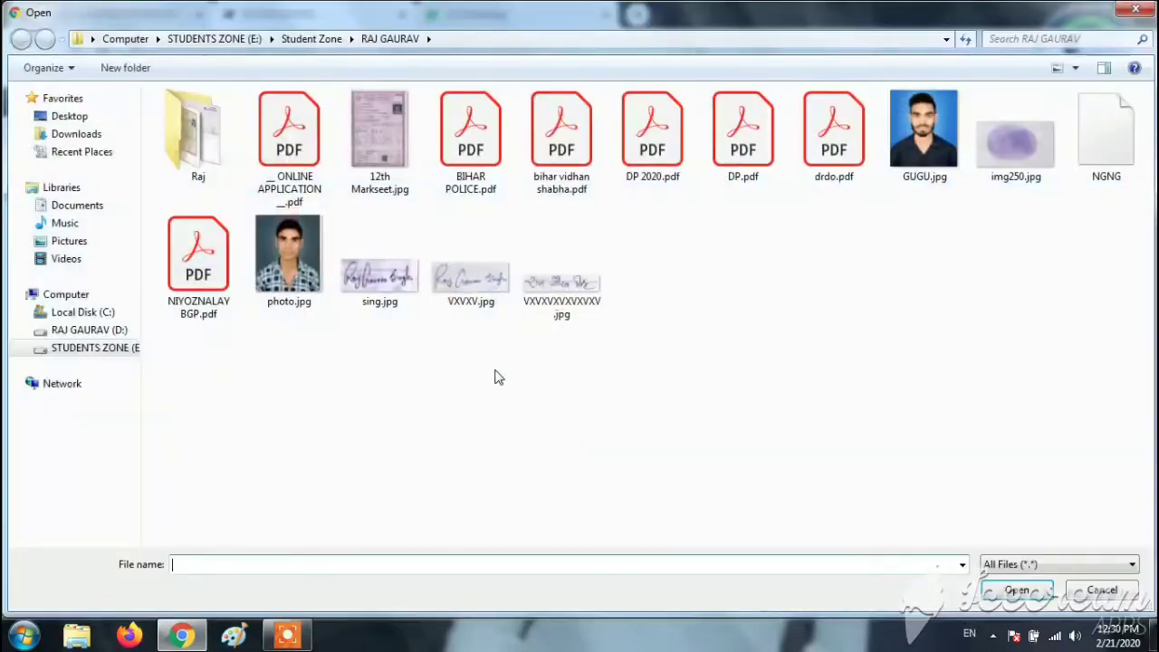
click(480, 273)
double_click(480, 274)
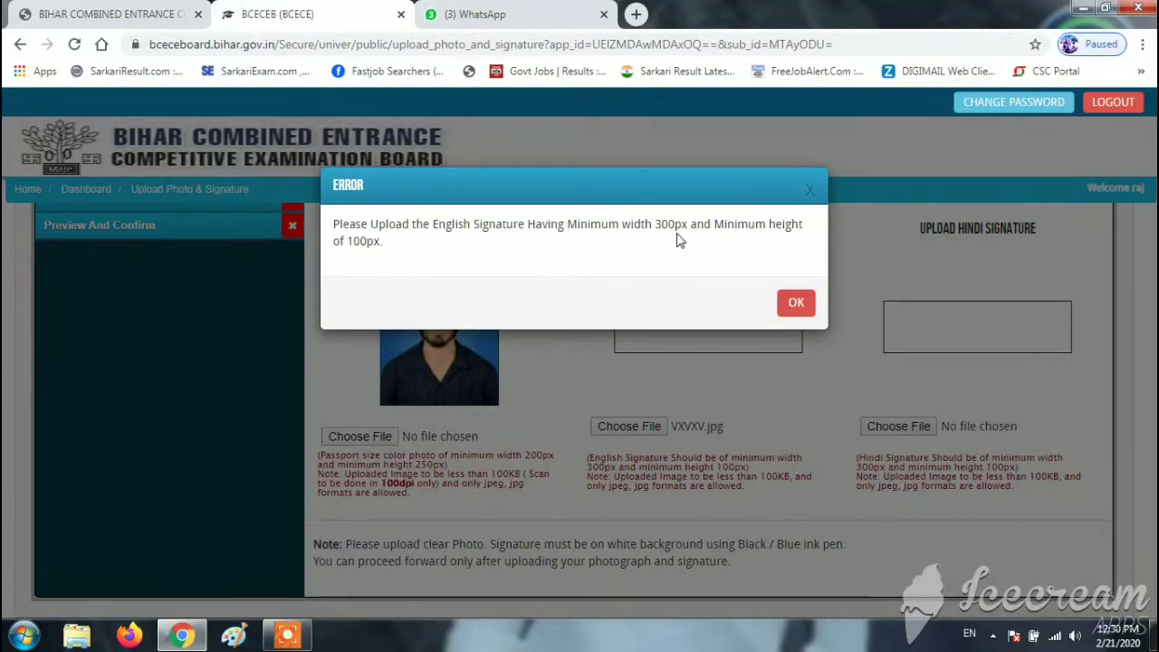
click(795, 304)
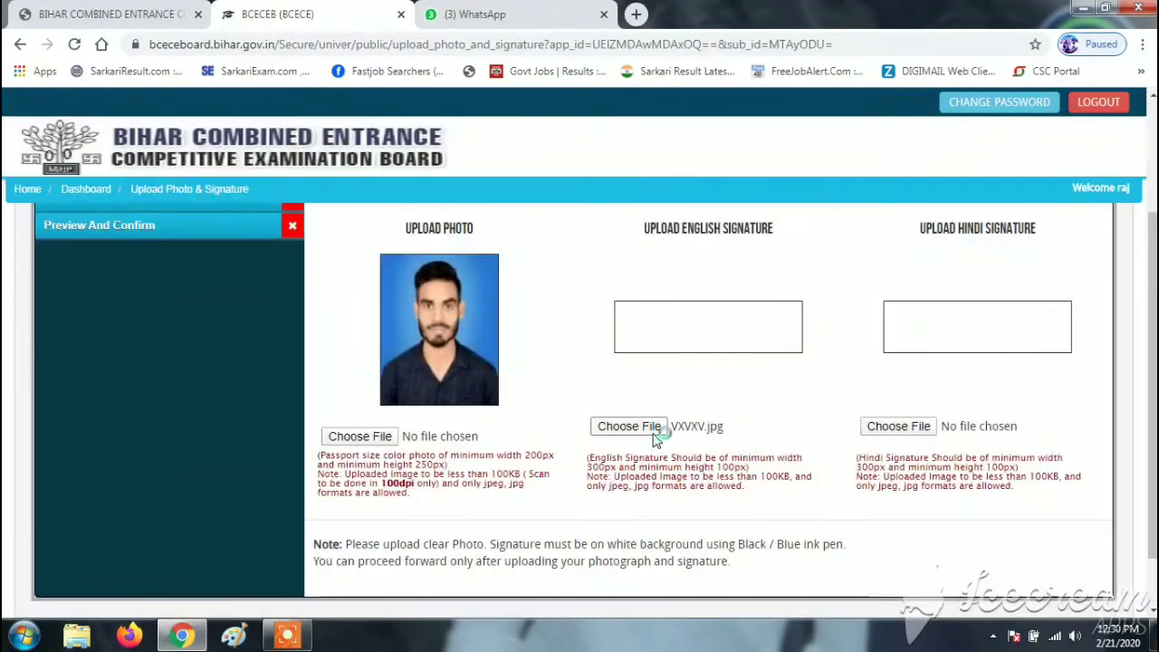
Try VXVXVXVXVXVXV.jpg as the English signature and dismiss its size error
click(653, 435)
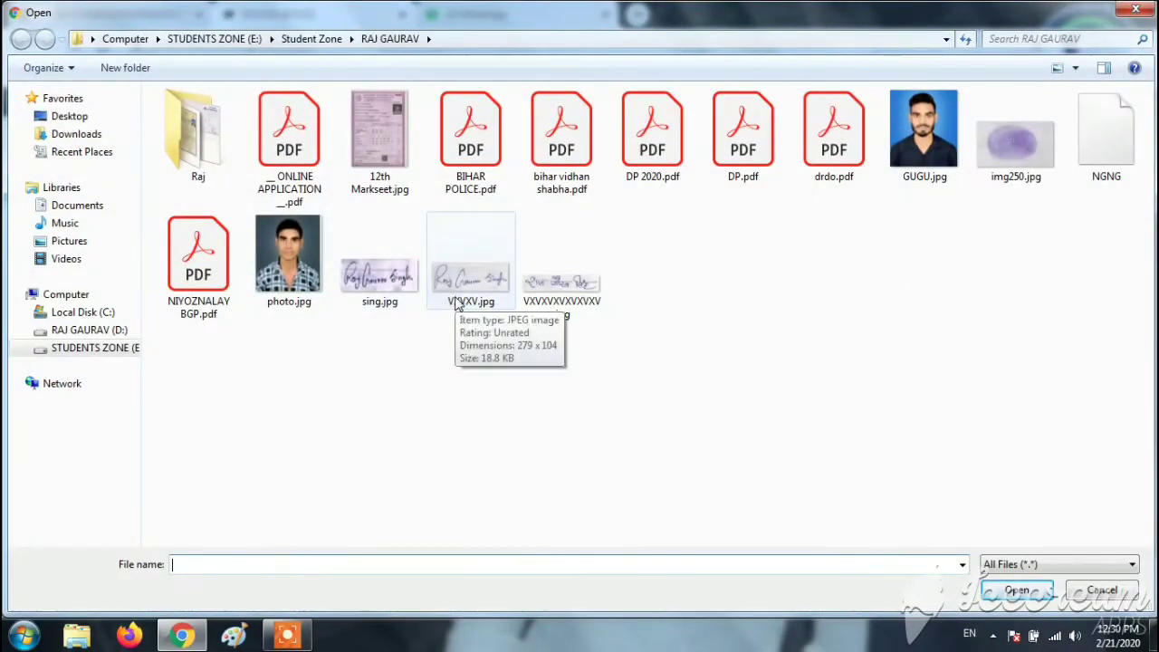
double_click(554, 286)
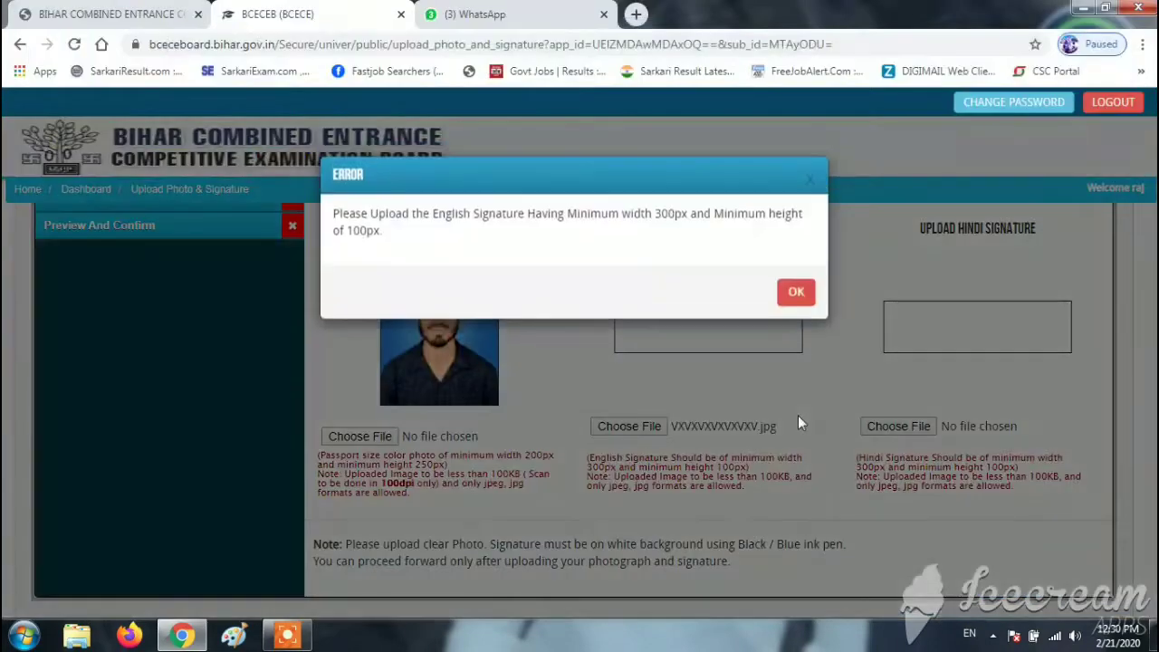
click(795, 283)
click(666, 426)
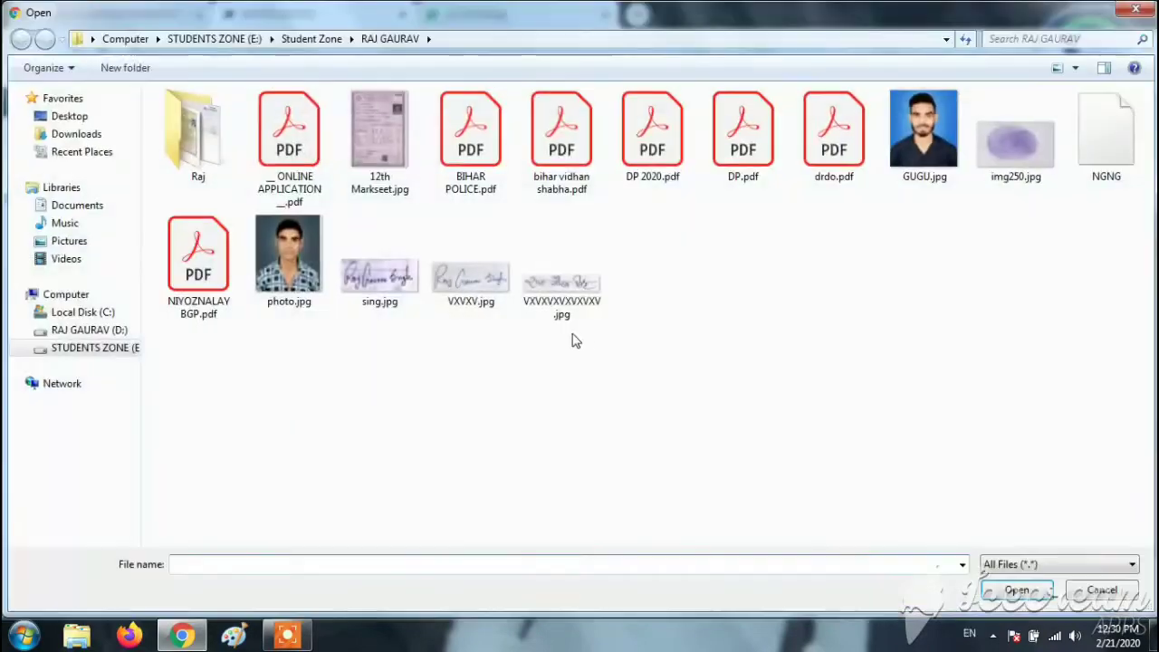
Duplicate the VXVXVXVXVXVXV.jpg signature image file by copying and pasting it in the Open dialog
right_click(561, 295)
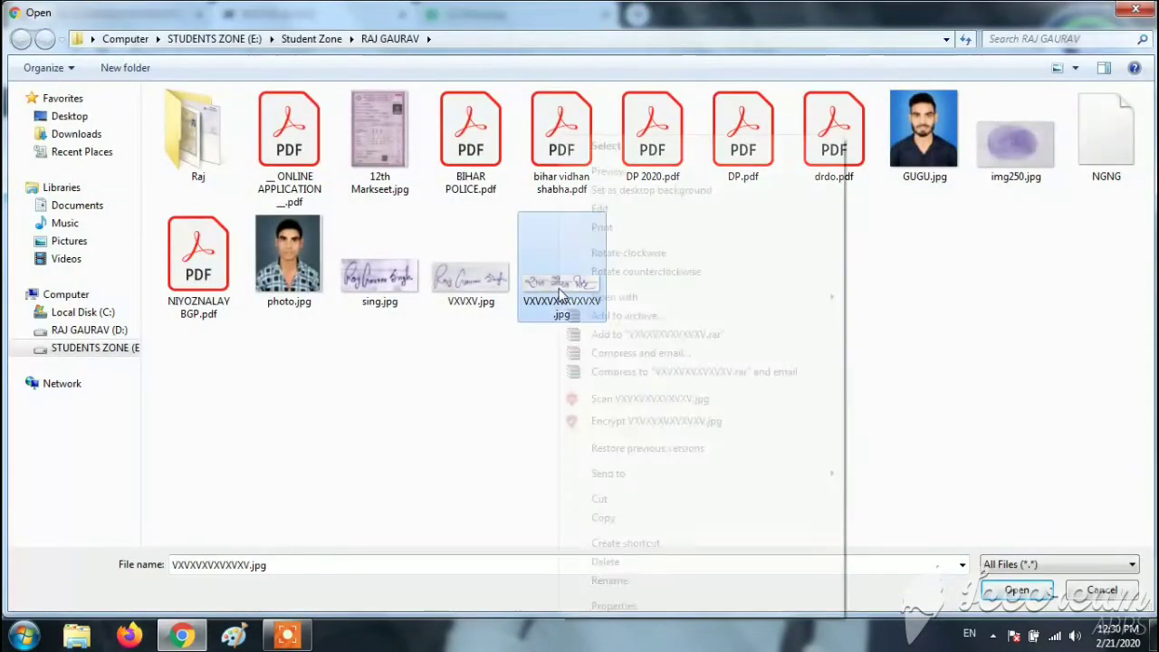
click(605, 518)
key(ctrl+v)
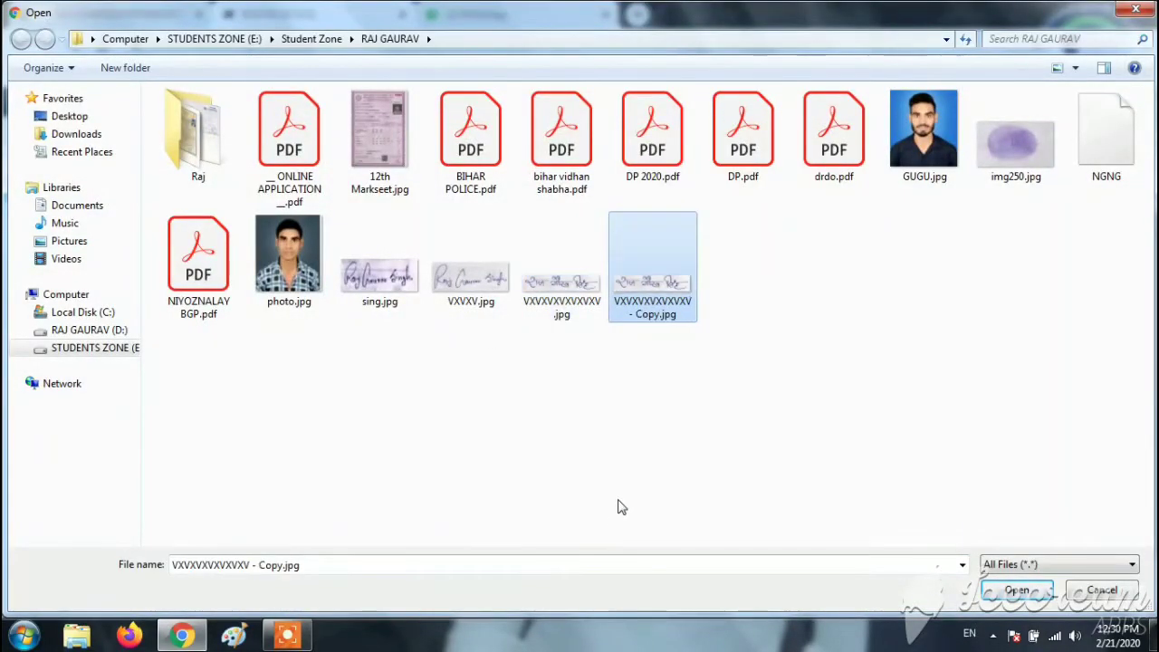
right_click(650, 277)
click(607, 354)
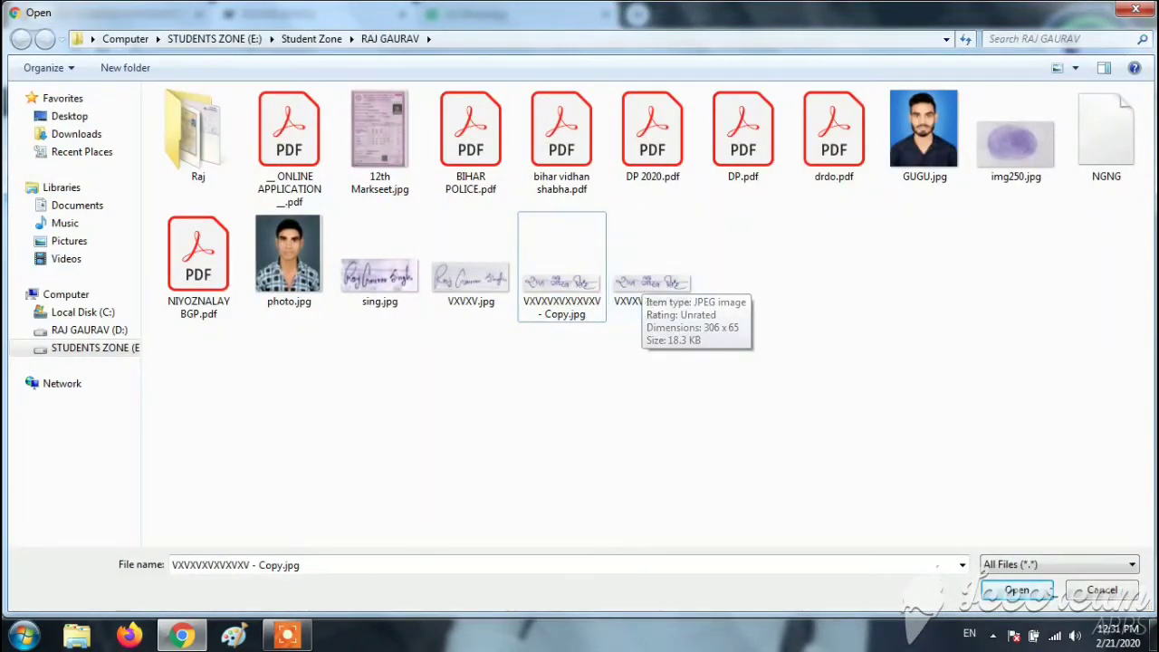
Close the file chooser, then reopen it for the English signature and select VXVXV.jpg
click(288, 637)
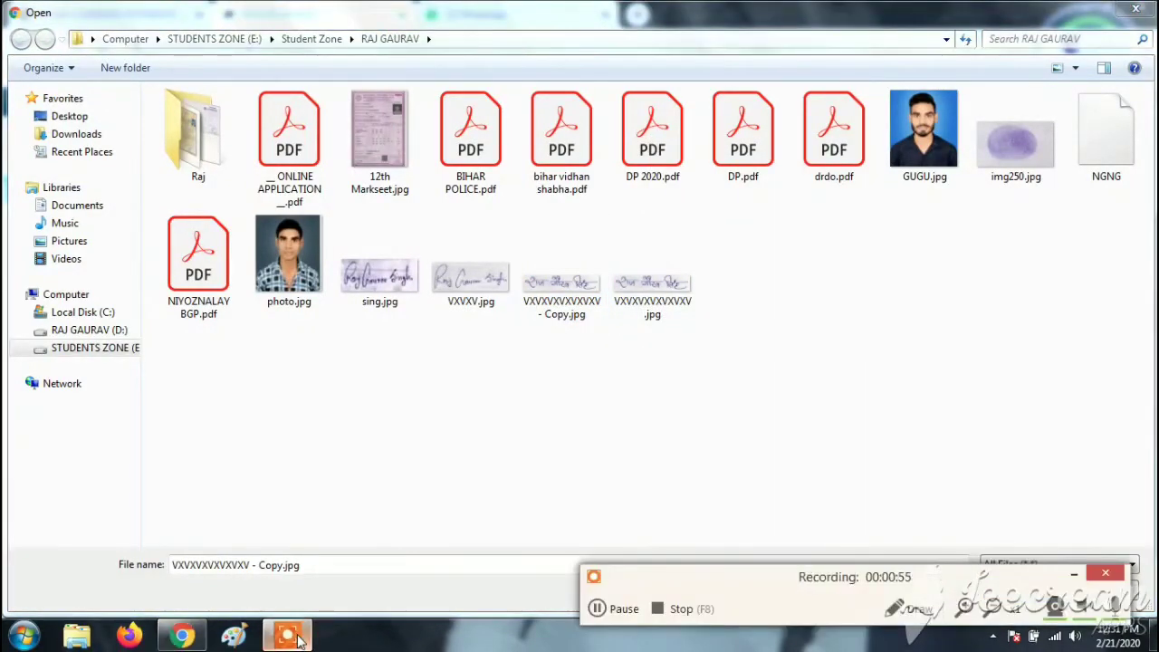
key(Escape)
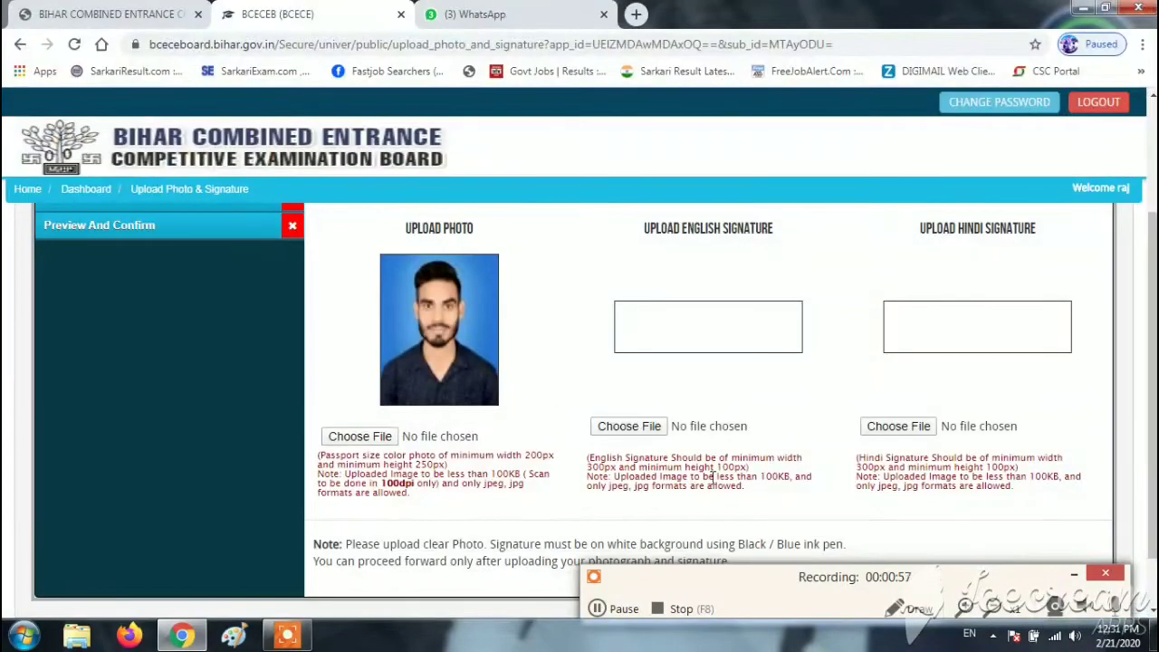
scroll(588, 399, down, 1)
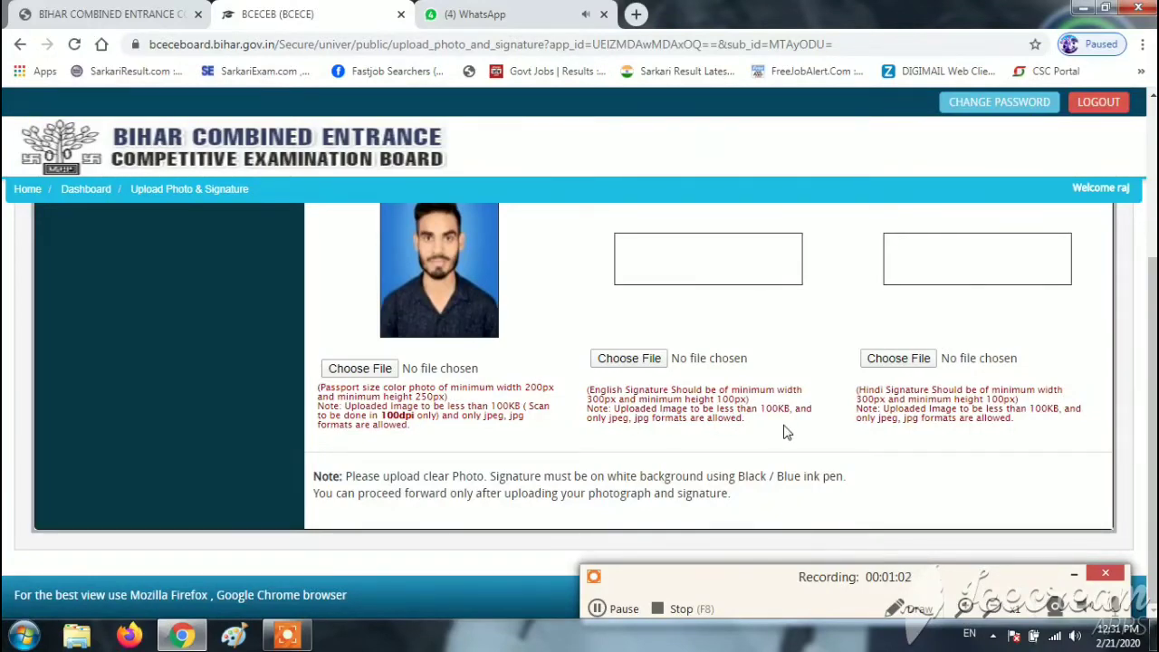
click(190, 638)
click(190, 639)
click(619, 371)
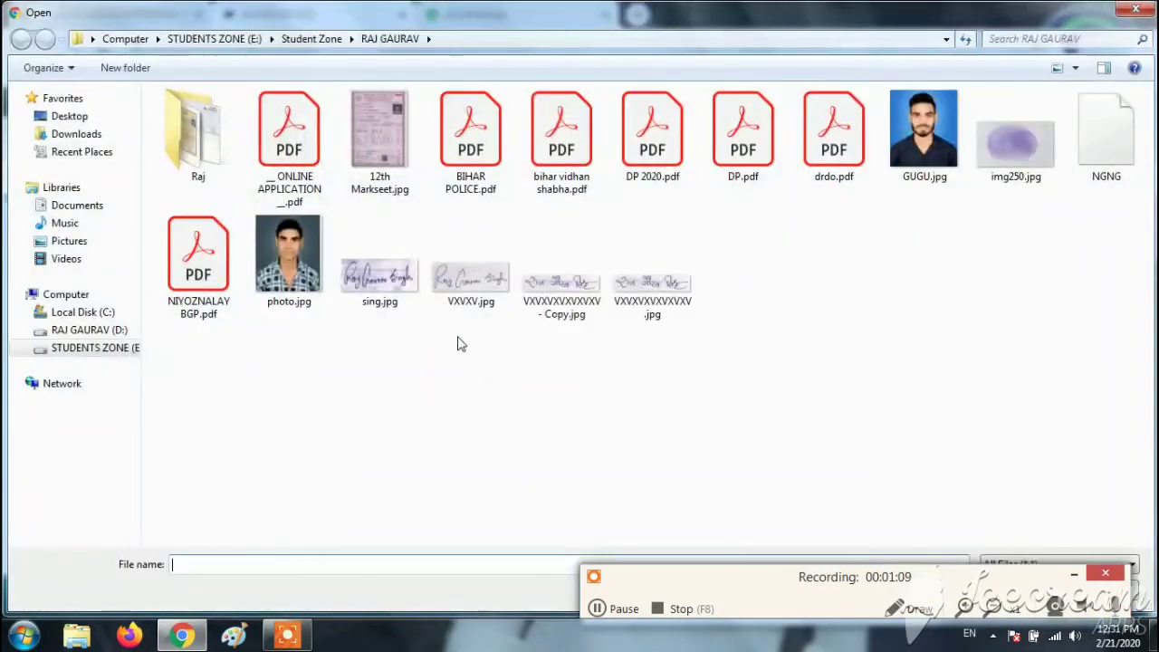
click(458, 286)
Edit VXVXV.jpg in Paint and resize it by pixels to 300 × 100
right_click(458, 286)
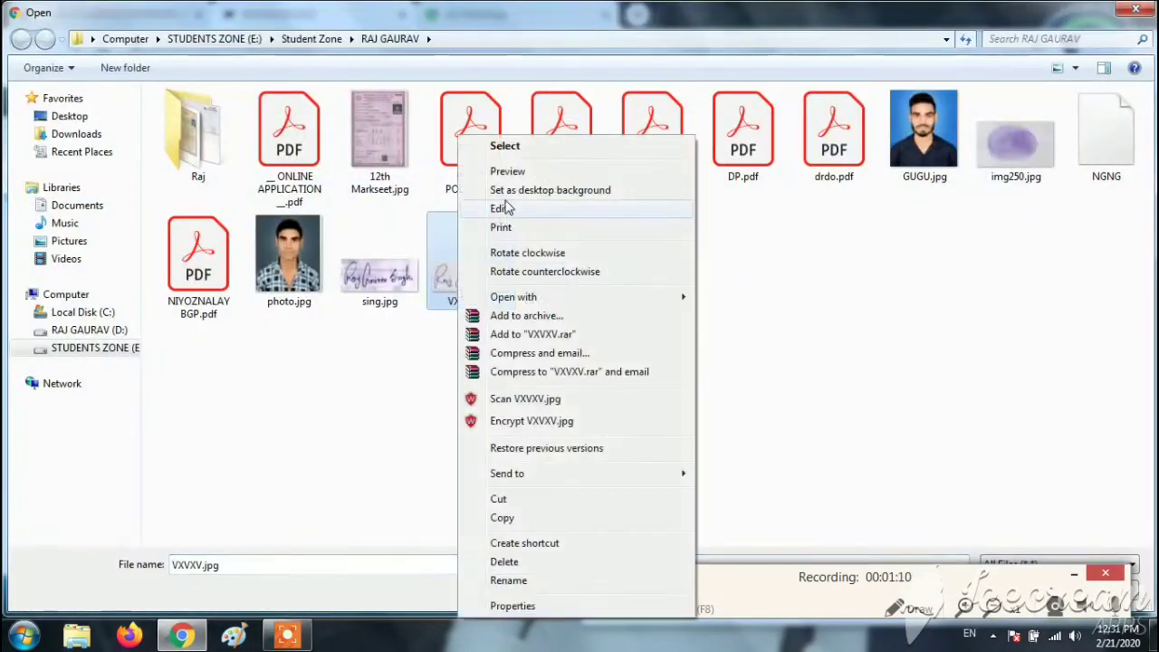
click(503, 209)
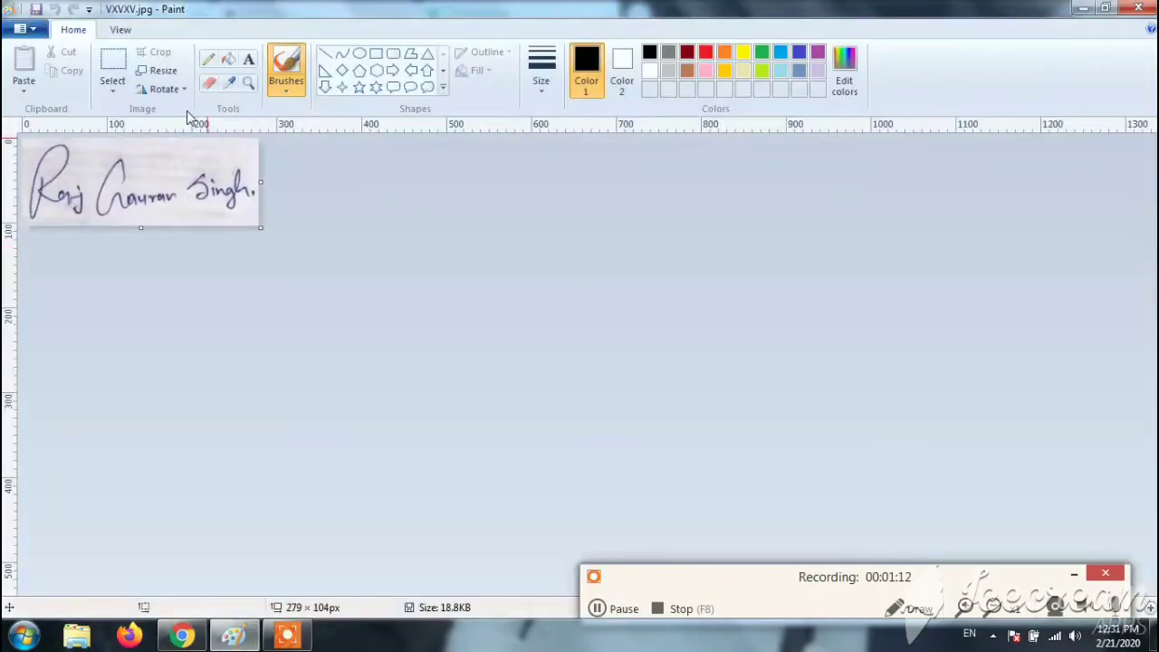
click(159, 72)
click(200, 136)
drag(227, 161, 151, 170)
key(BackSpace)
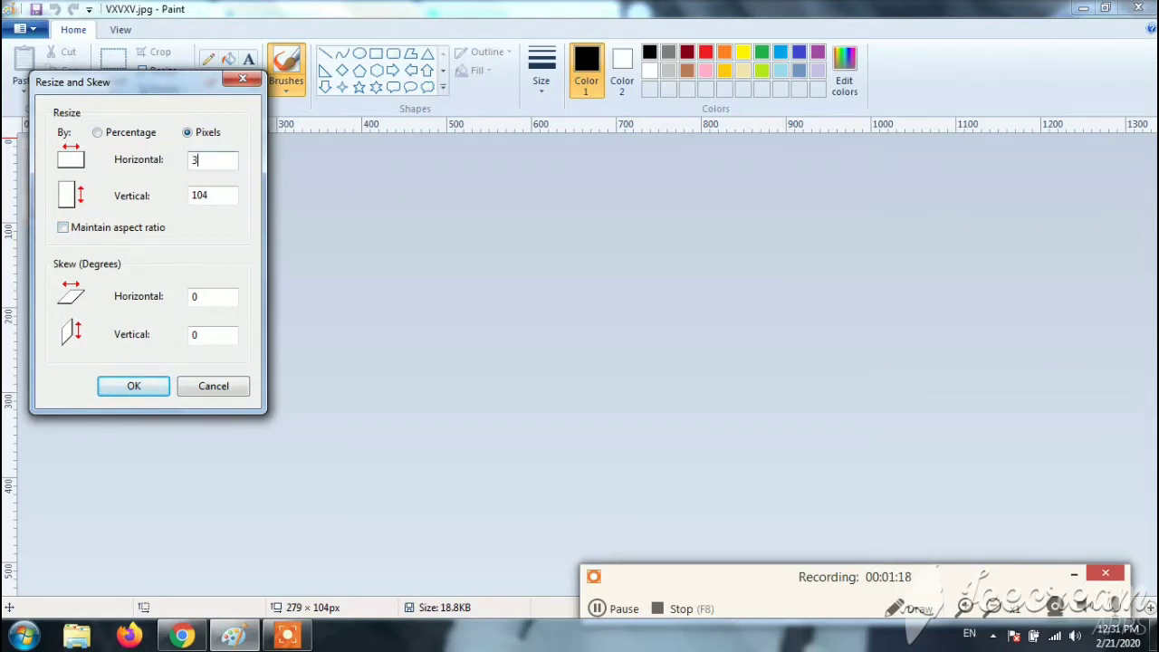
double_click(201, 192)
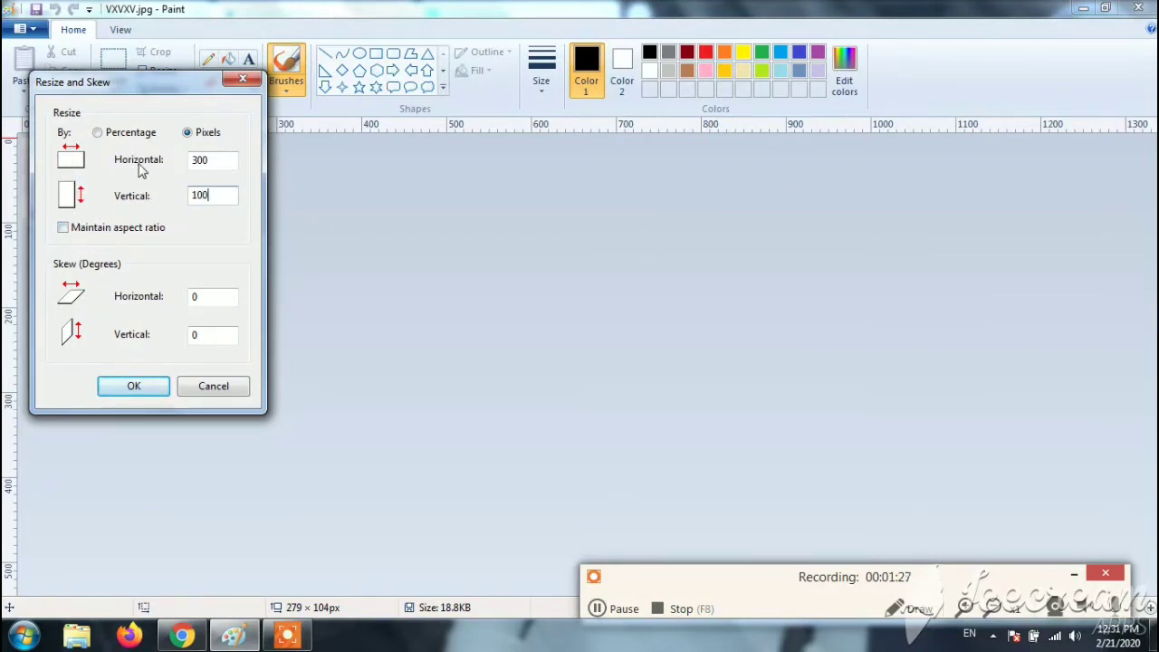
click(129, 389)
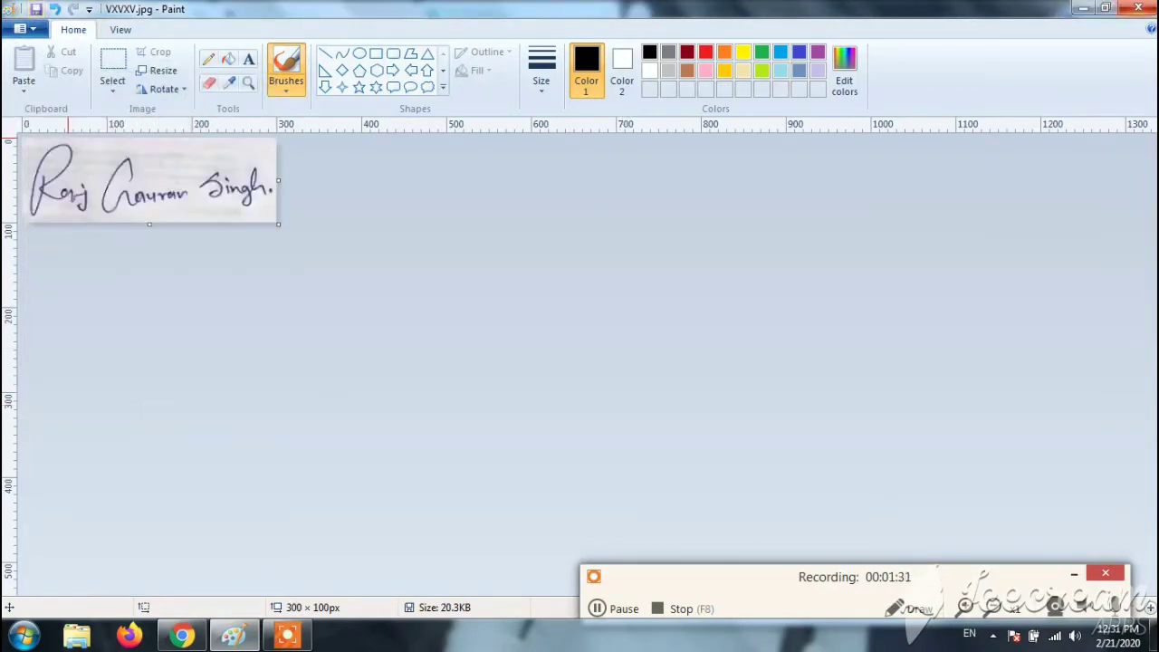
Save the resized image and upload VXVXV.jpg as the English signature
key(alt+Tab)
double_click(489, 278)
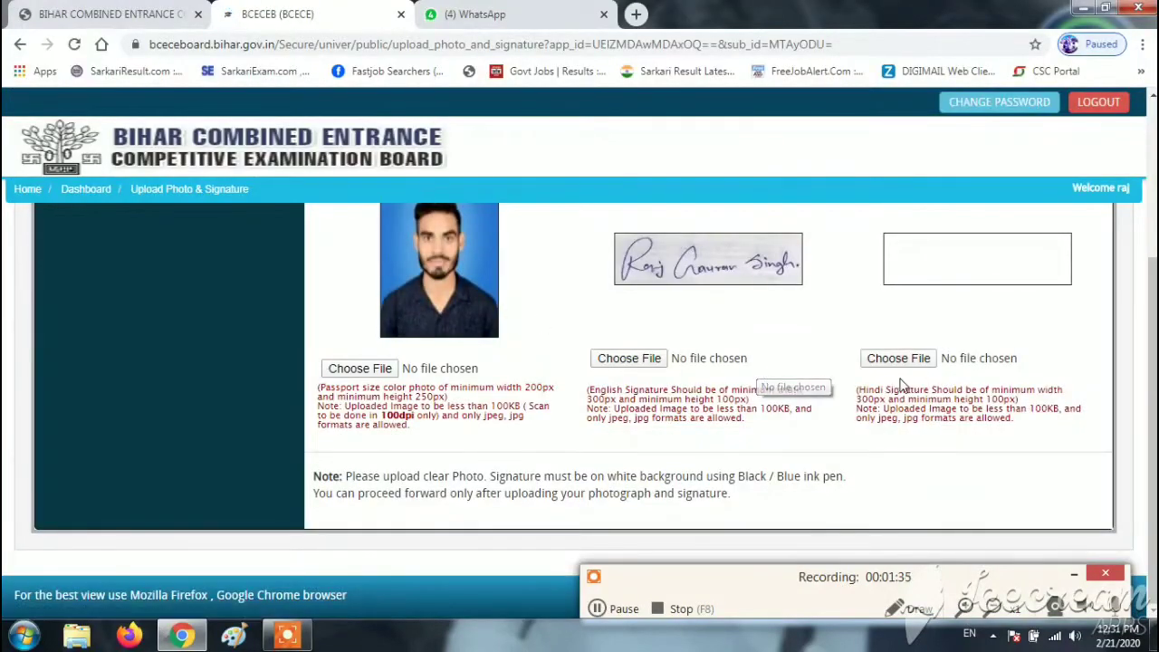
click(921, 360)
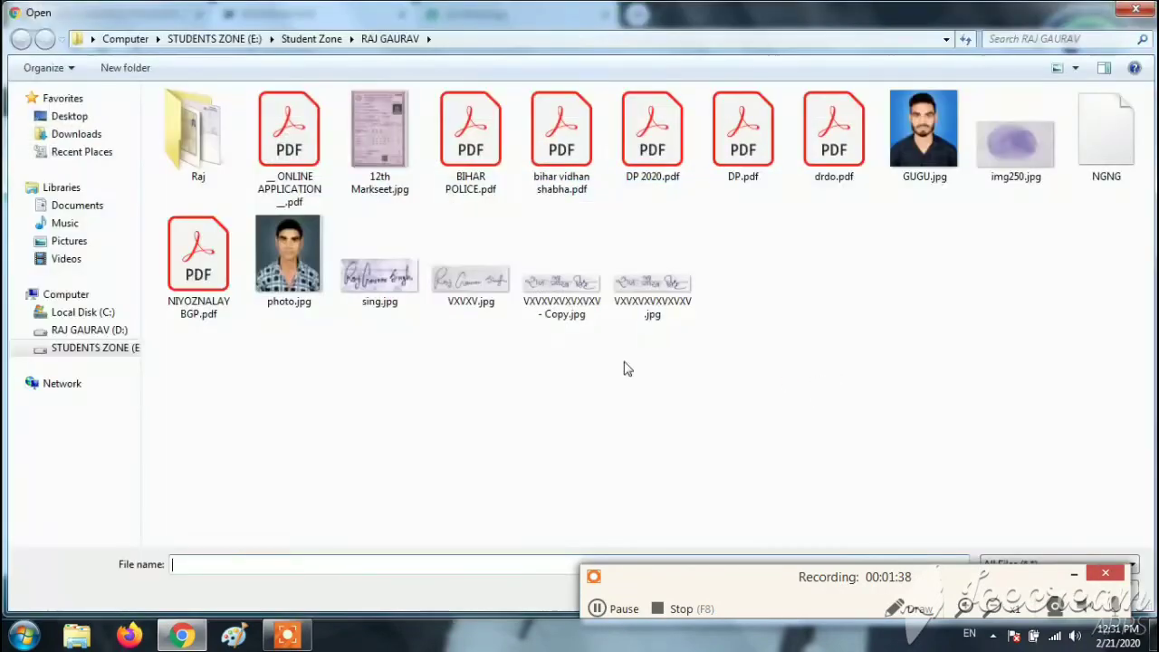
Open the Hindi signature image in Paint and resize it by pixels from 306 × 65 to 300 × 100
right_click(651, 301)
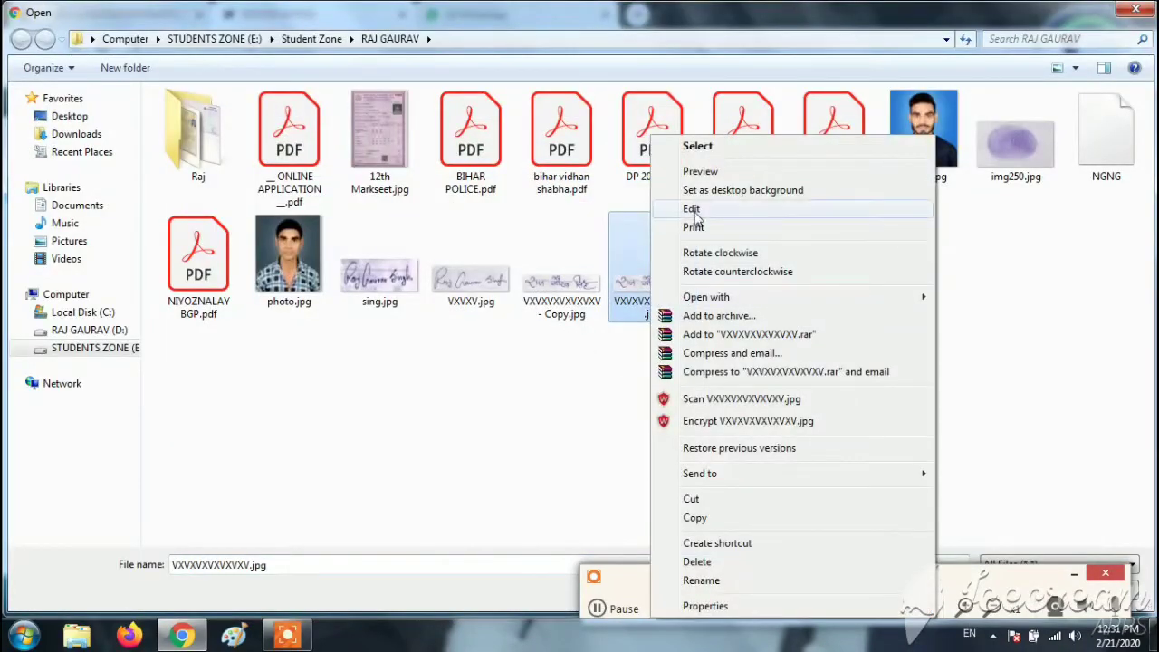
click(700, 210)
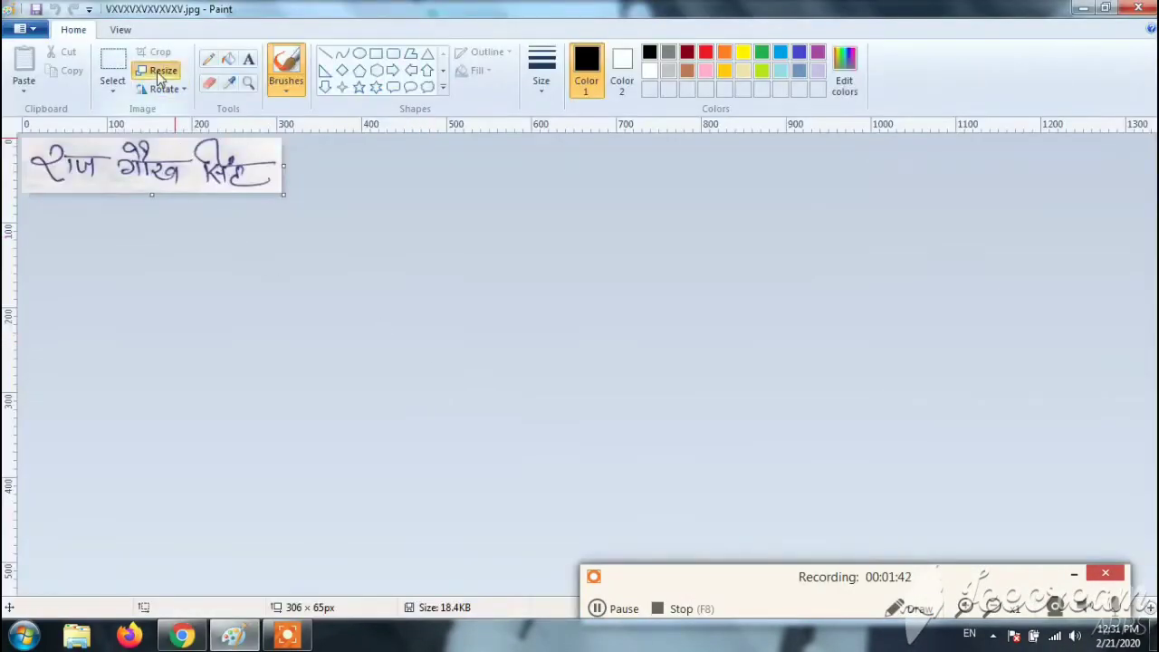
click(159, 70)
click(63, 227)
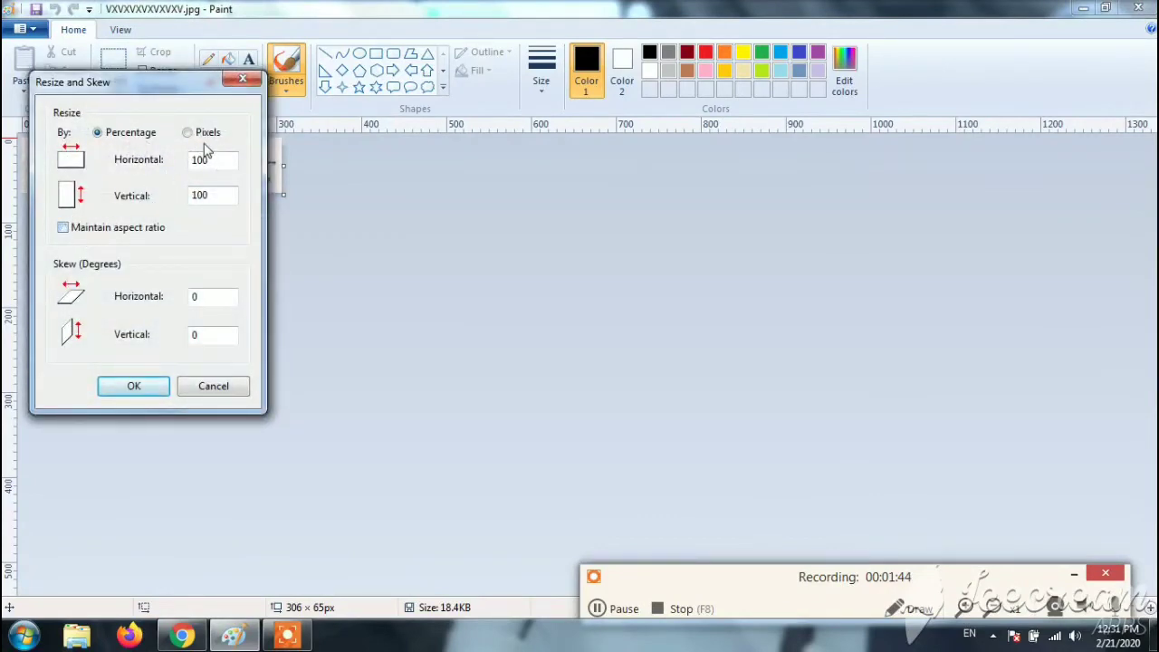
click(186, 132)
double_click(207, 160)
key(BackSpace)
text(300)
key(Tab)
text(1)
click(134, 387)
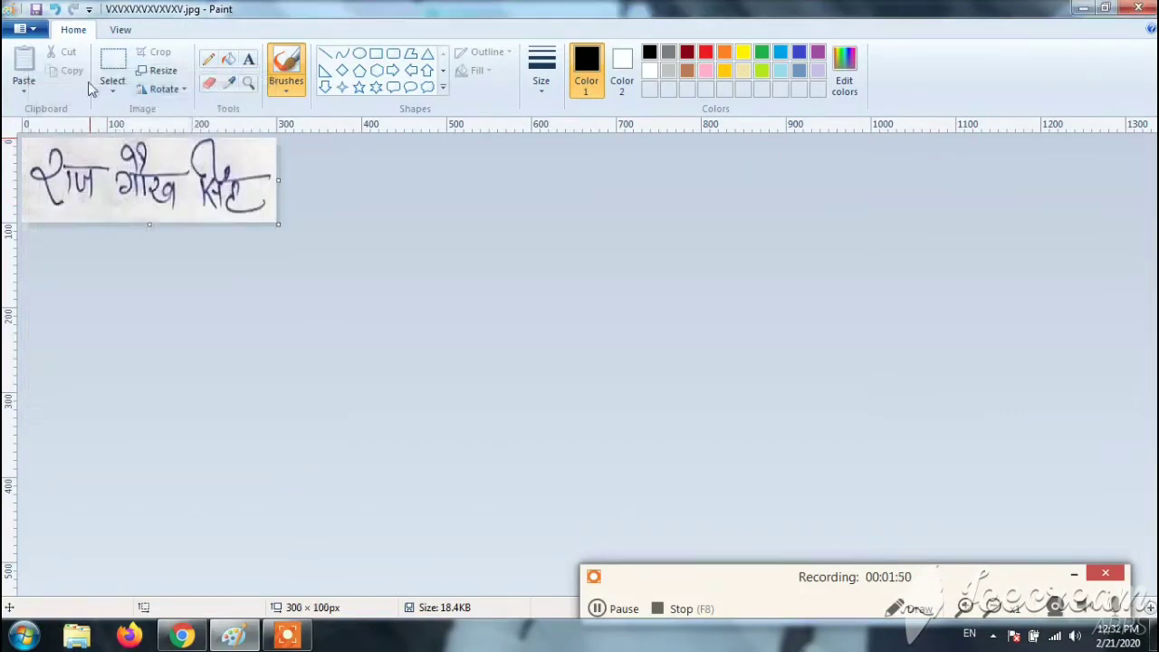
Save the resized image, close Paint, and upload it as the Hindi signature
click(36, 9)
click(1138, 8)
double_click(649, 279)
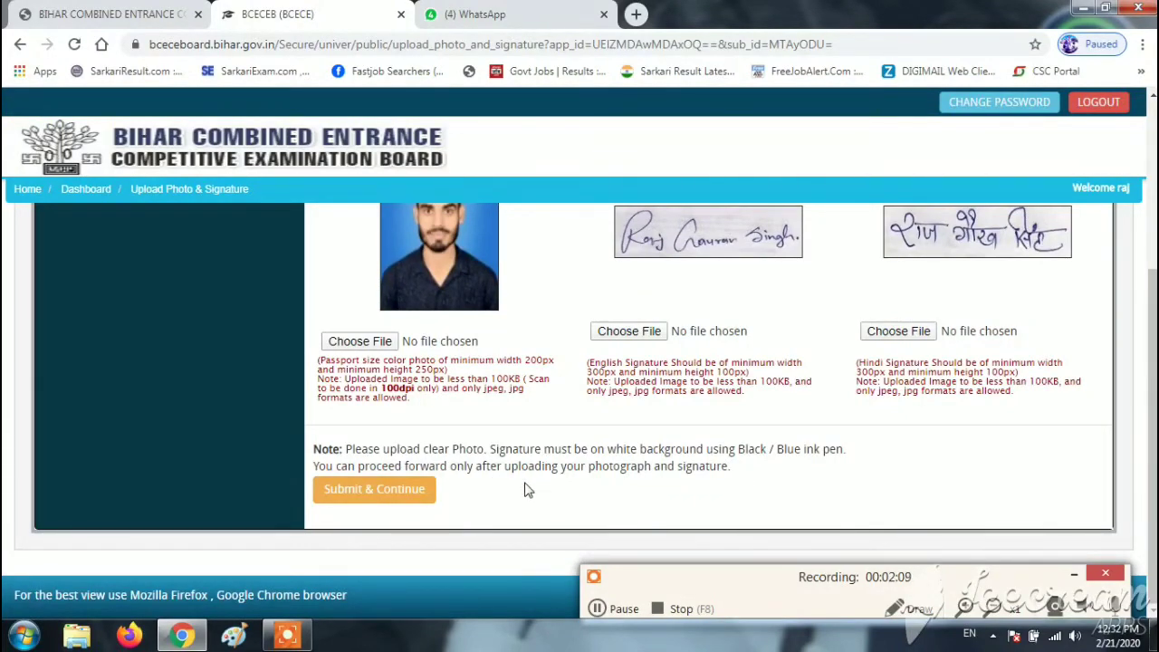
Submit the photo and both signatures with Submit & Continue on the upload page
scroll(528, 490, up, 1)
scroll(528, 490, down, 1)
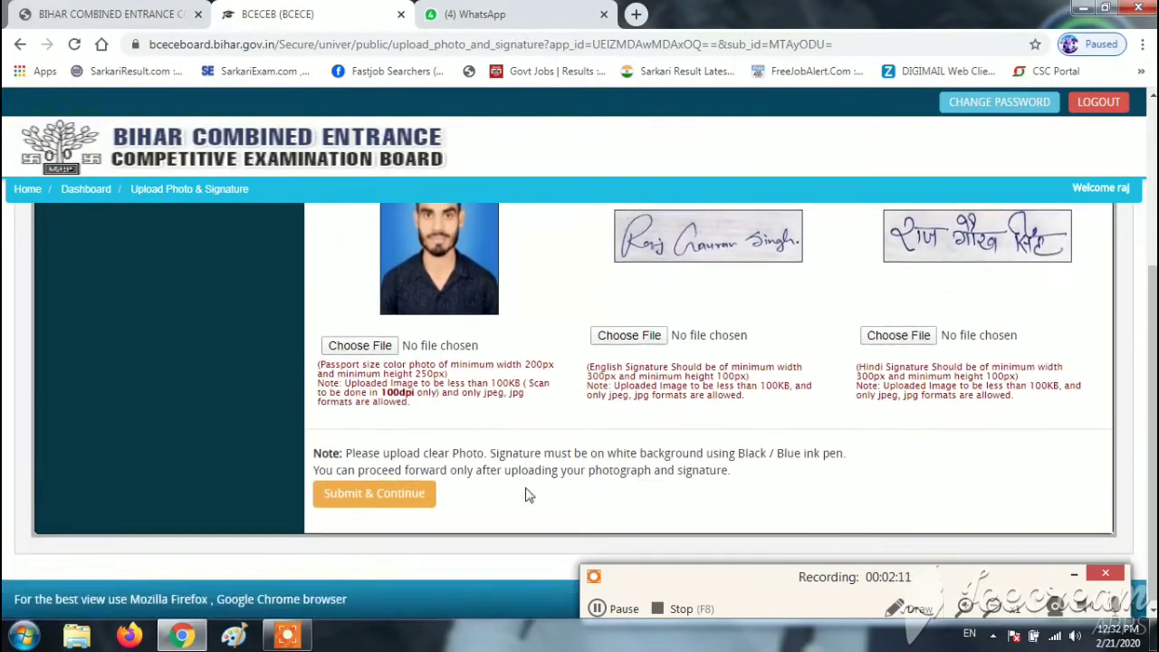
click(391, 495)
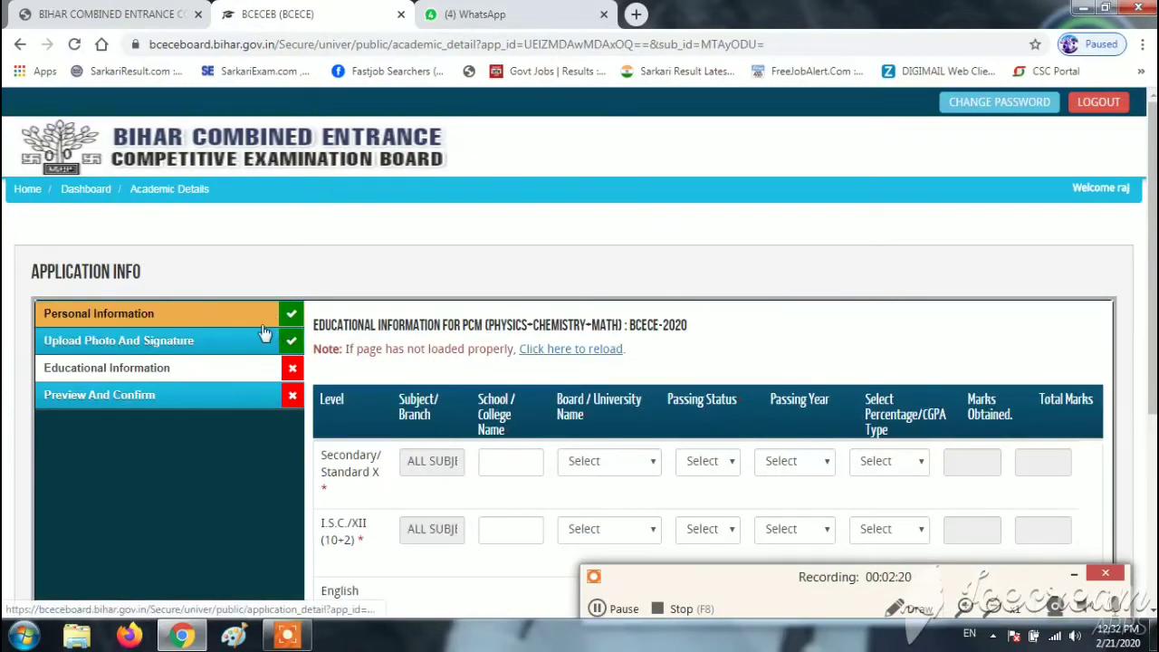
click(913, 610)
click(594, 610)
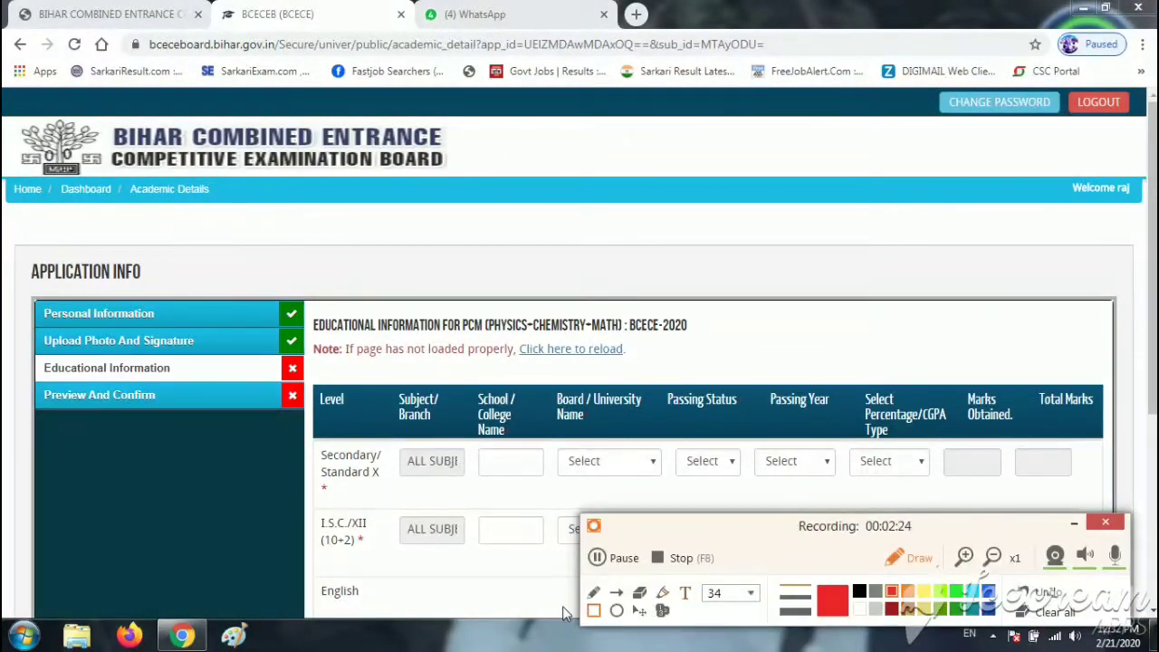
drag(31, 293, 313, 328)
mouse_move(256, 295)
mouse_down()
mouse_move(311, 336)
mouse_move(321, 323)
mouse_move(334, 362)
mouse_move(303, 384)
mouse_move(257, 350)
mouse_up()
drag(329, 415, 265, 350)
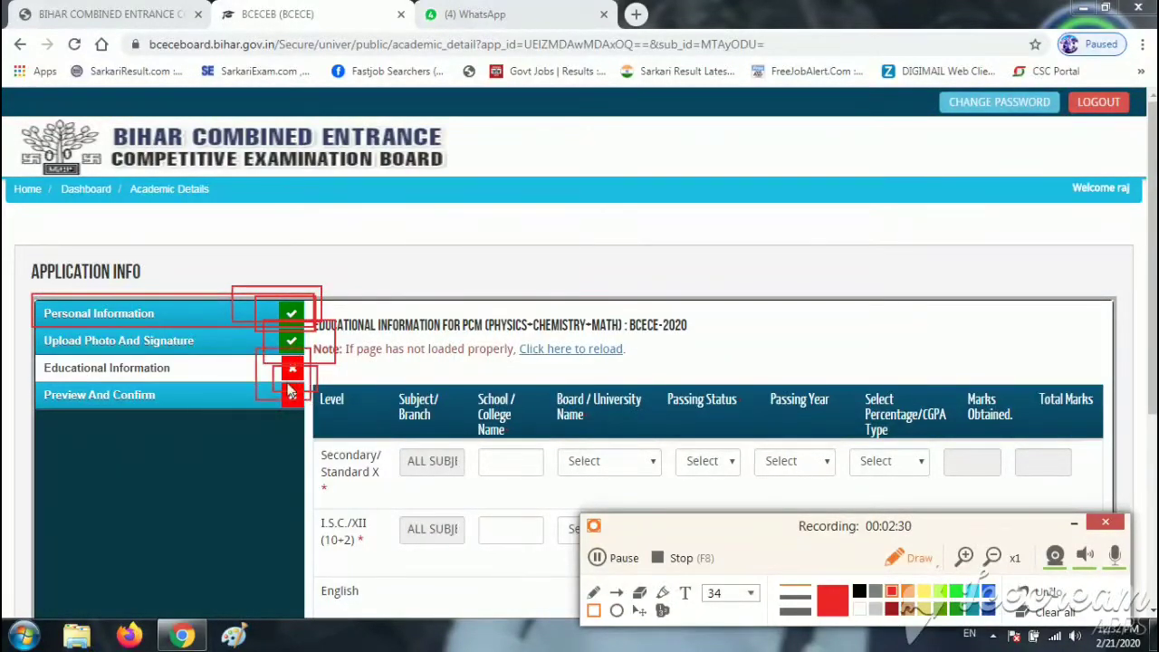
click(1027, 592)
click(1043, 614)
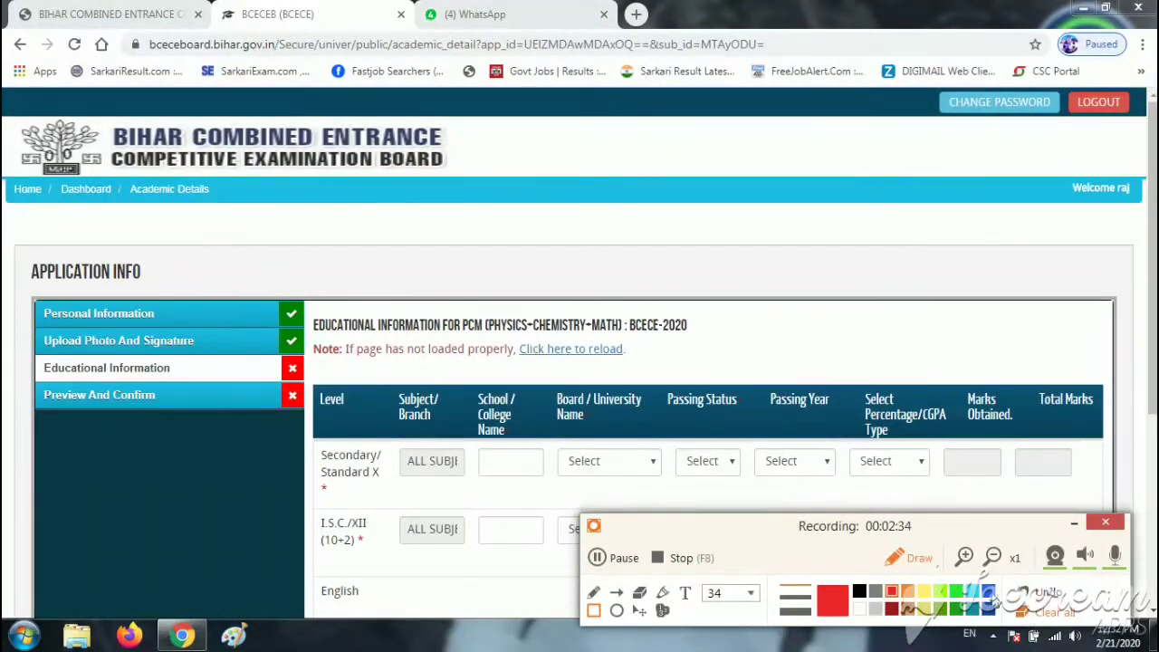
click(917, 559)
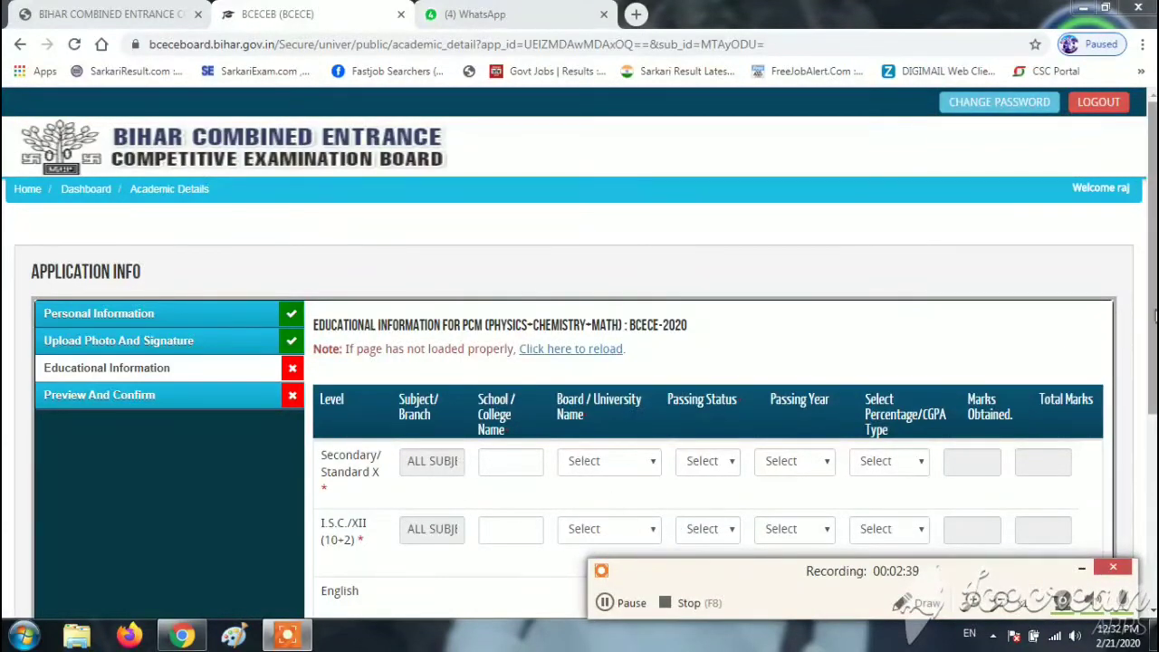
scroll(528, 394, down, 1)
Enter 'khs' as the Secondary school, Bihar School Examination Board, status Passed
click(514, 364)
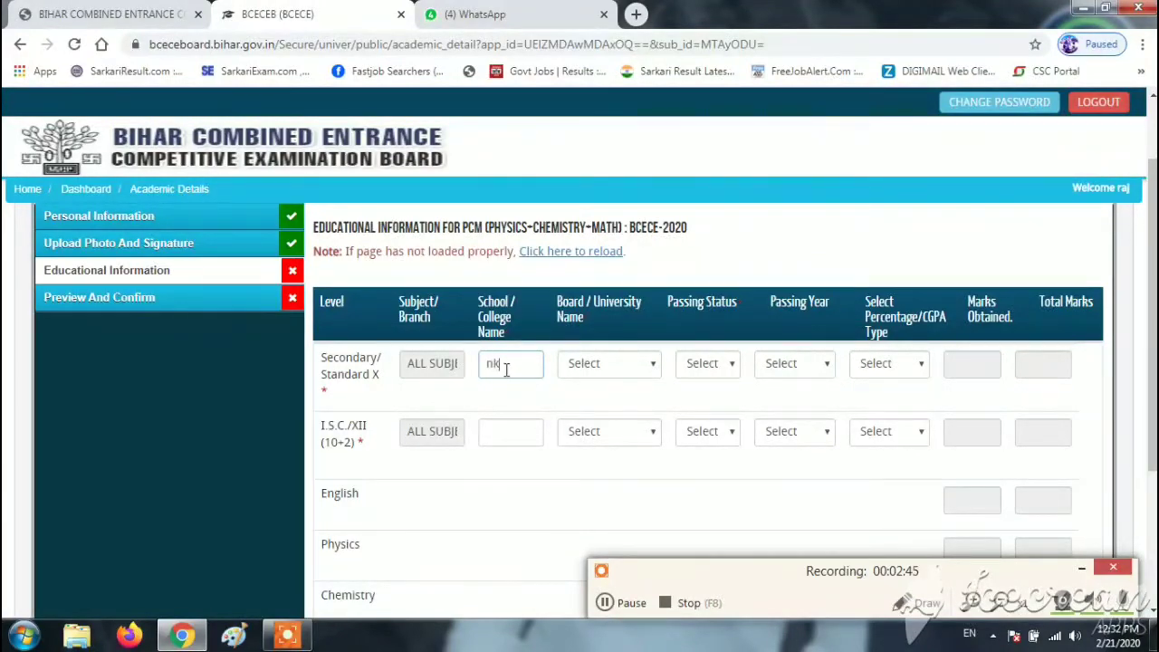
text(k)
key(BackSpace)
text(khs)
click(609, 367)
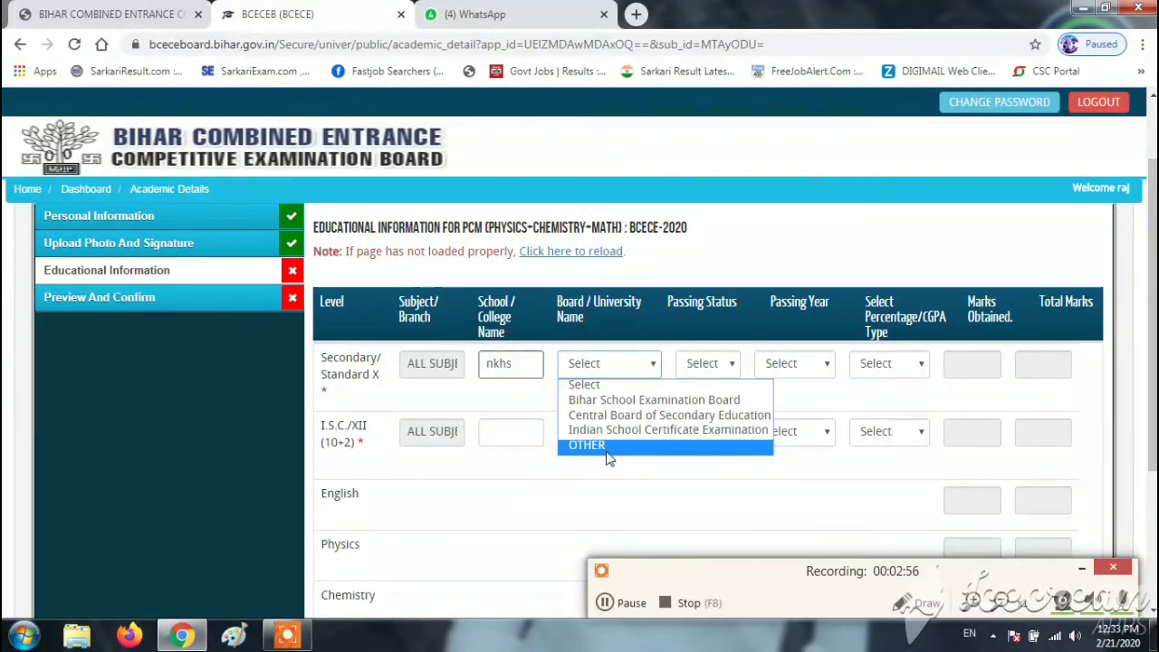
click(623, 400)
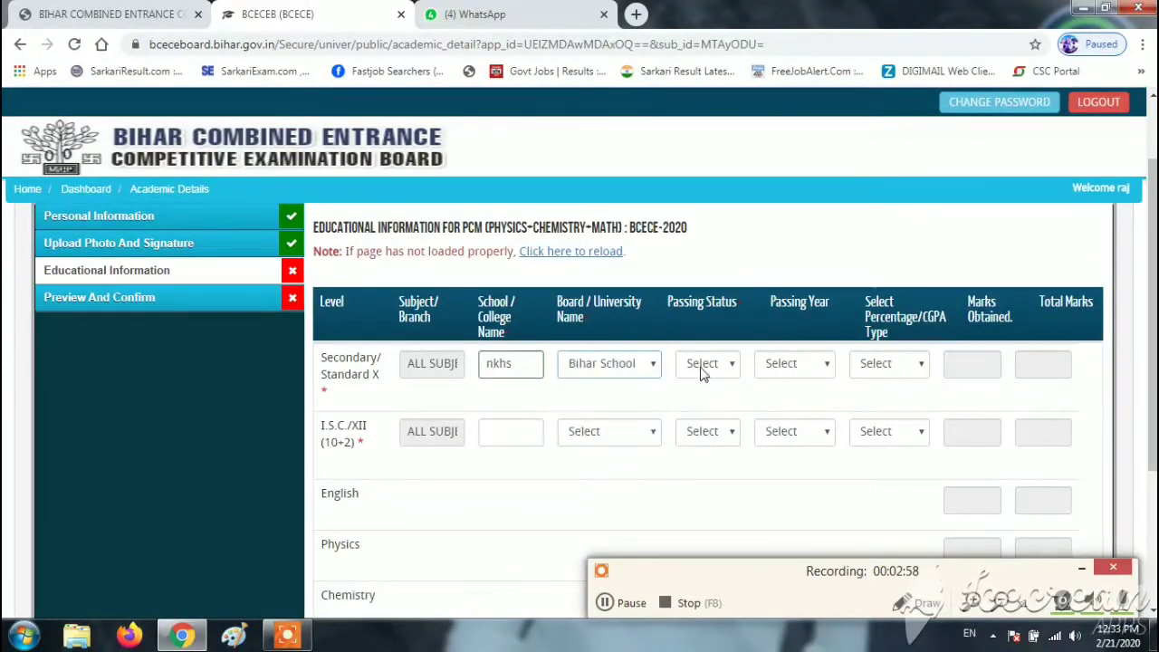
click(704, 366)
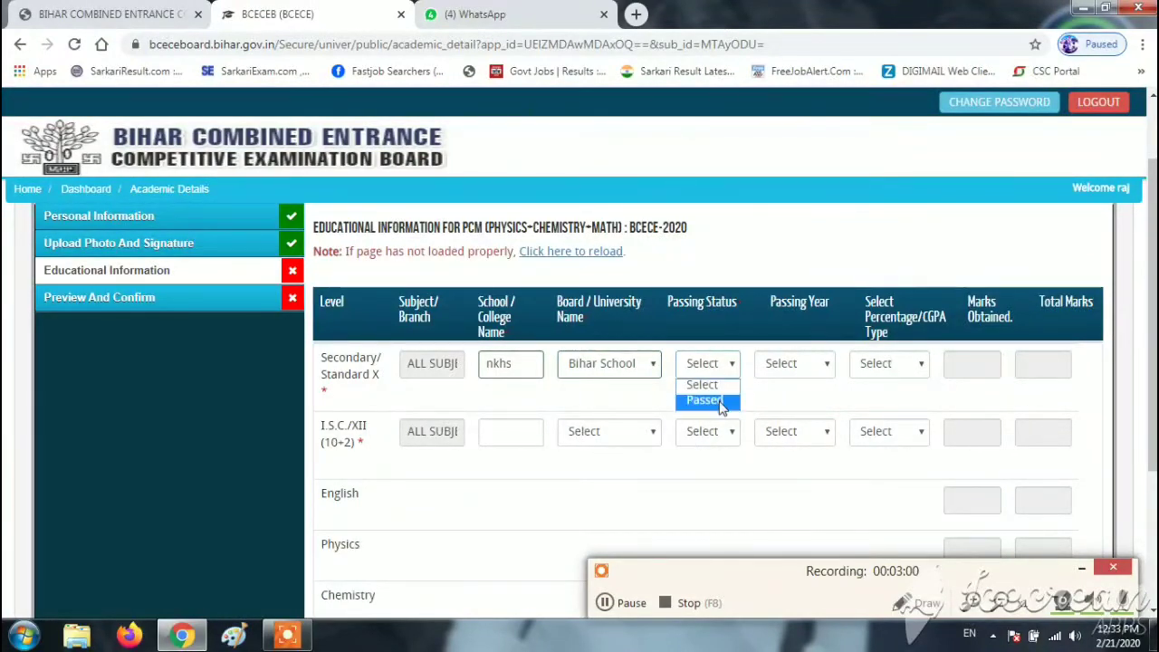
click(720, 404)
Set the Standard X passing year to 2015 and marks type to Percentage
click(787, 378)
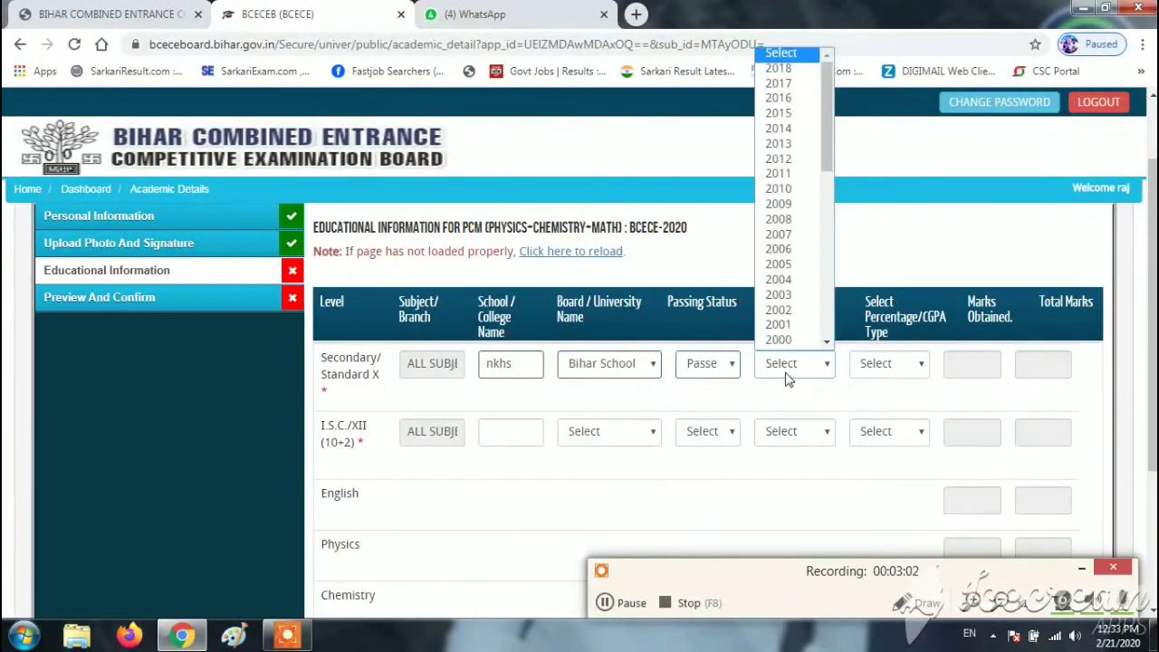
scroll(769, 226, down, 5)
scroll(765, 243, up, 5)
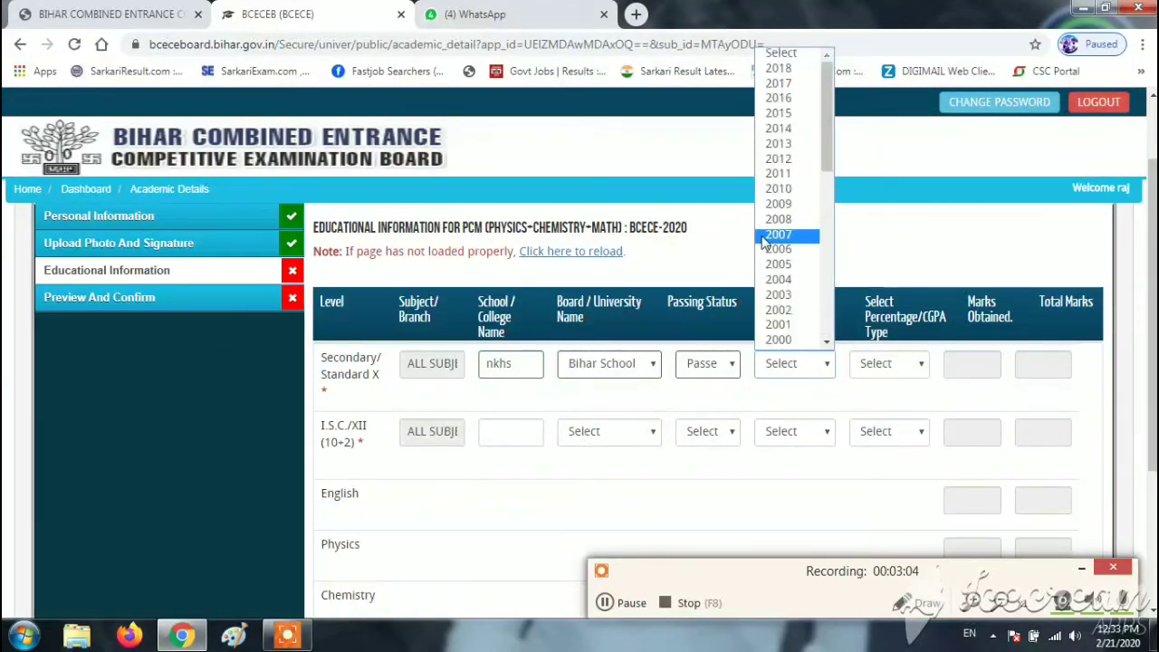
click(796, 113)
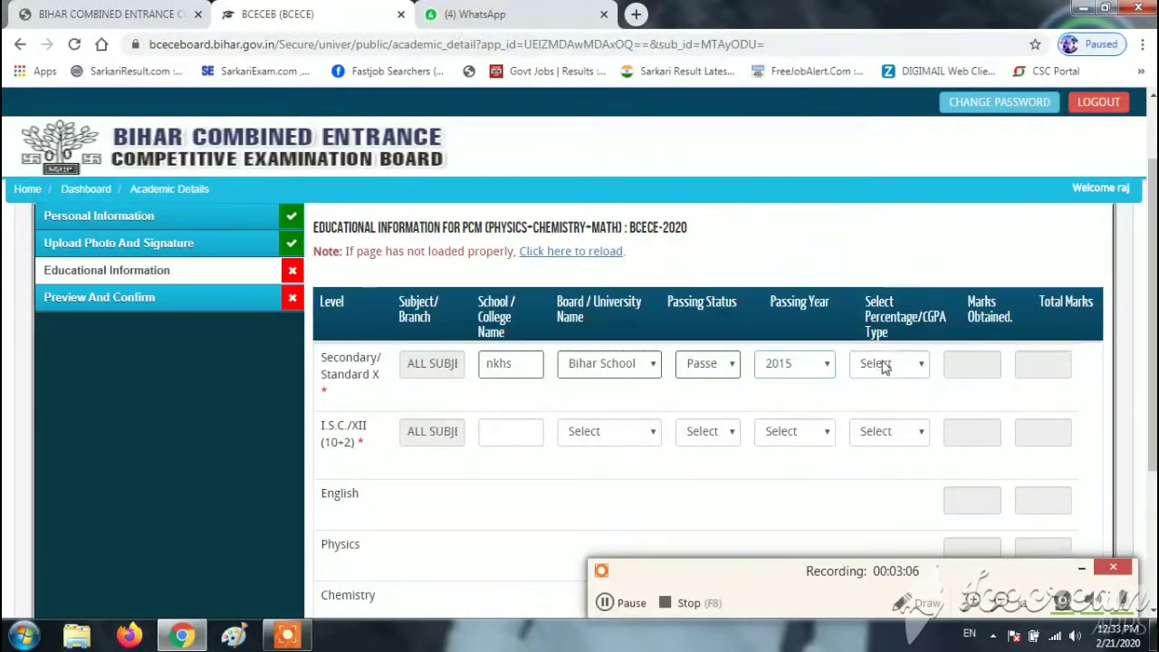
click(886, 365)
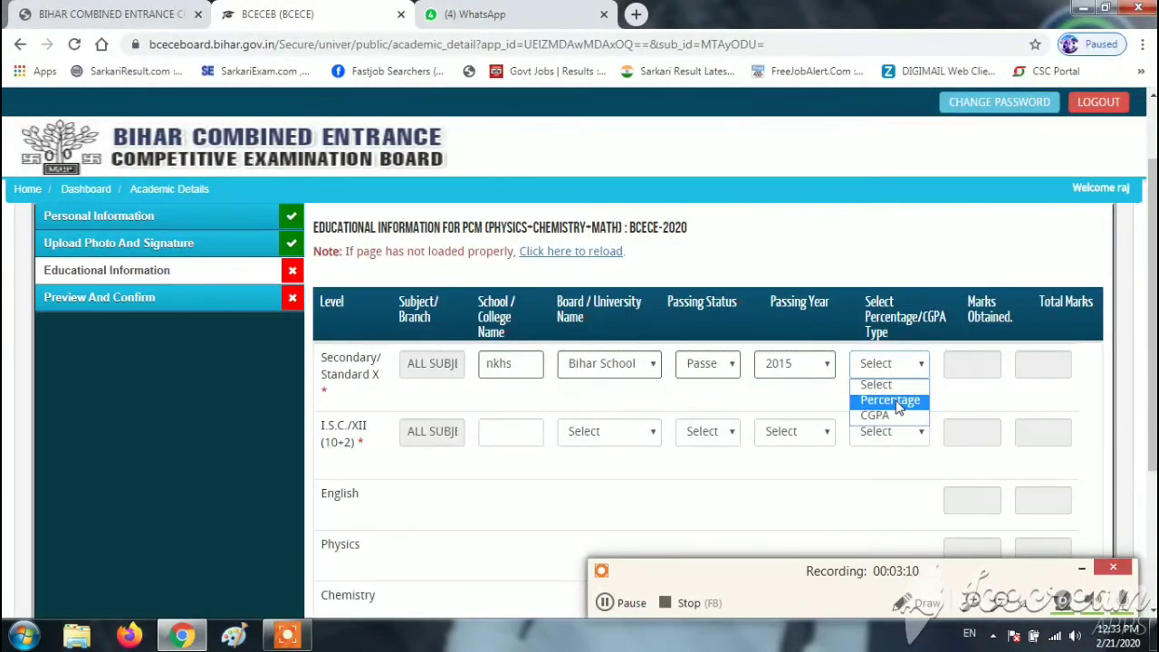
click(895, 401)
Enter Standard X marks as 405 obtained out of 500 total
click(986, 367)
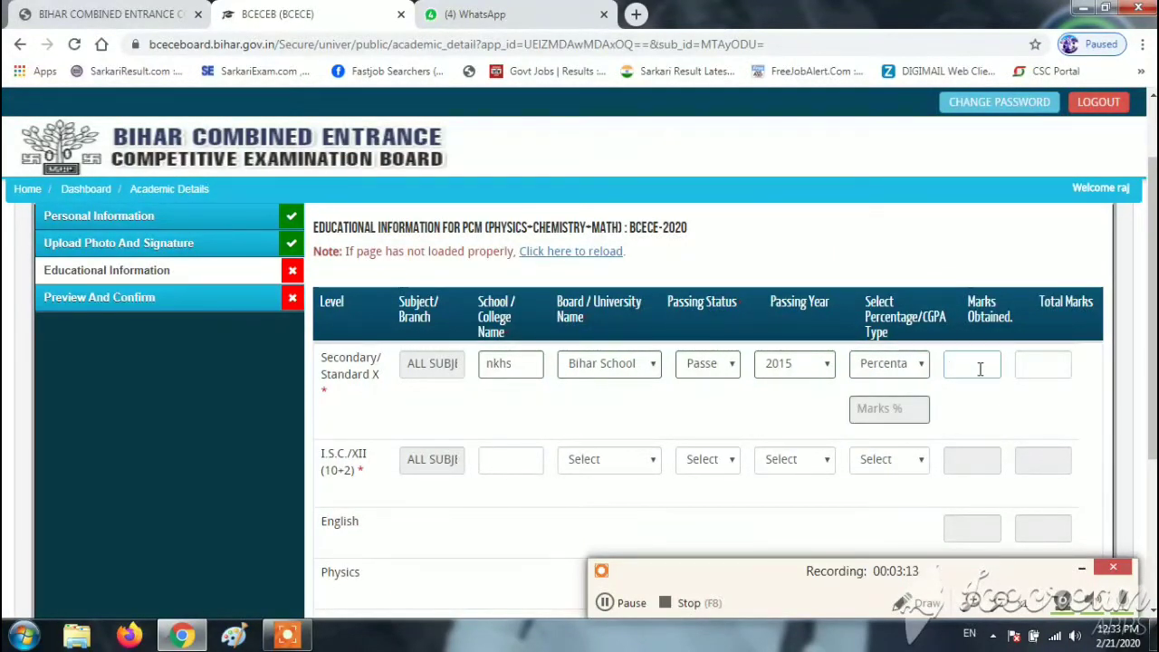
text(405)
click(1045, 366)
text(500)
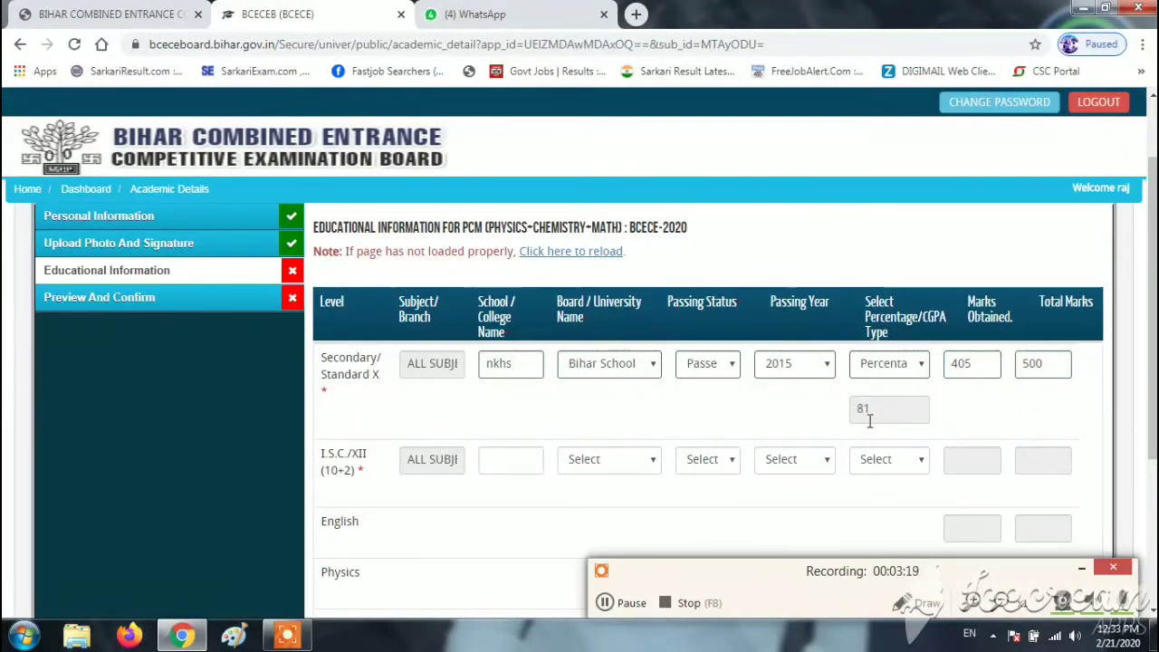
scroll(711, 441, down, 1)
click(507, 370)
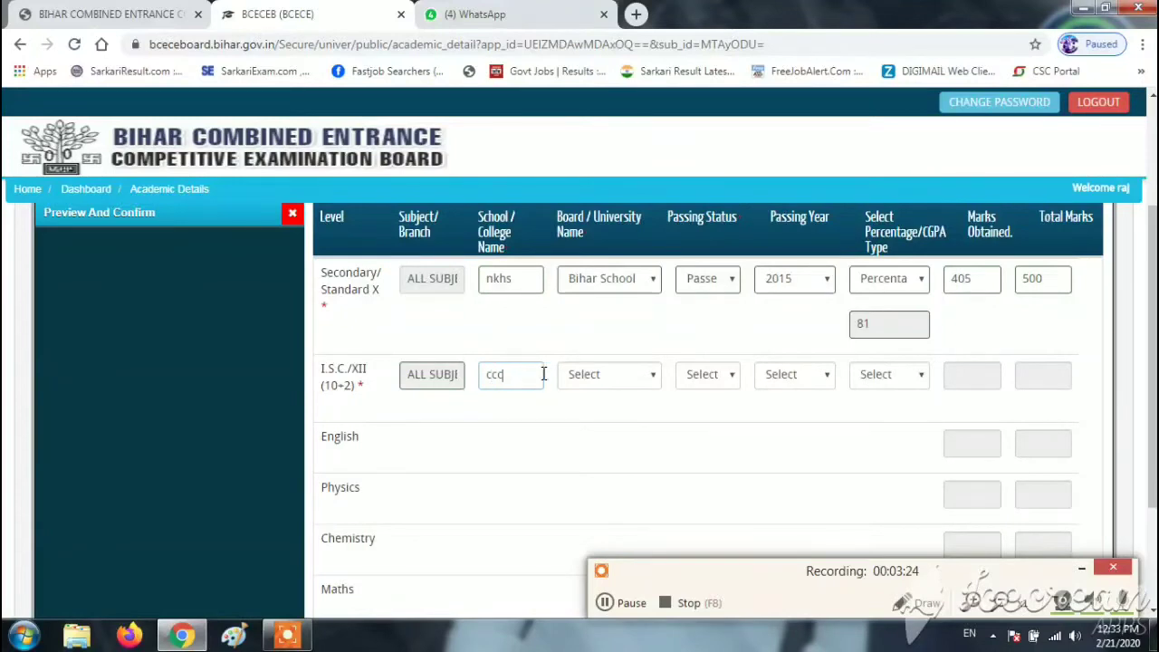
Set the XII row to Bihar School Examination Board and Appearing, then Submit & Continue
click(641, 374)
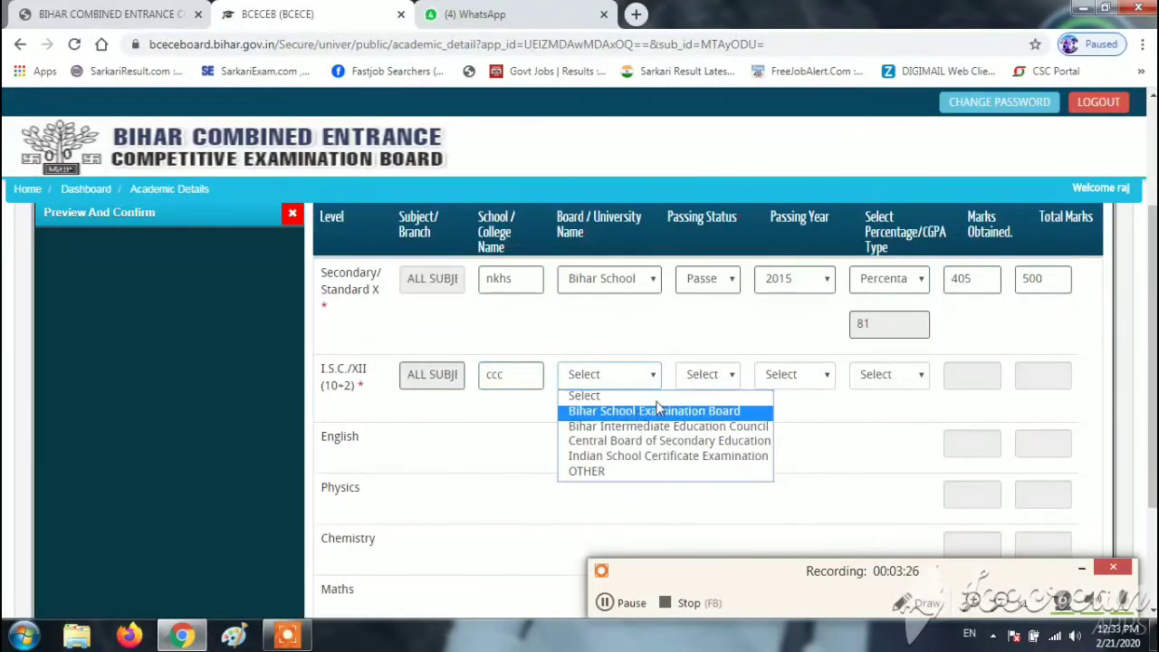
click(641, 412)
click(705, 375)
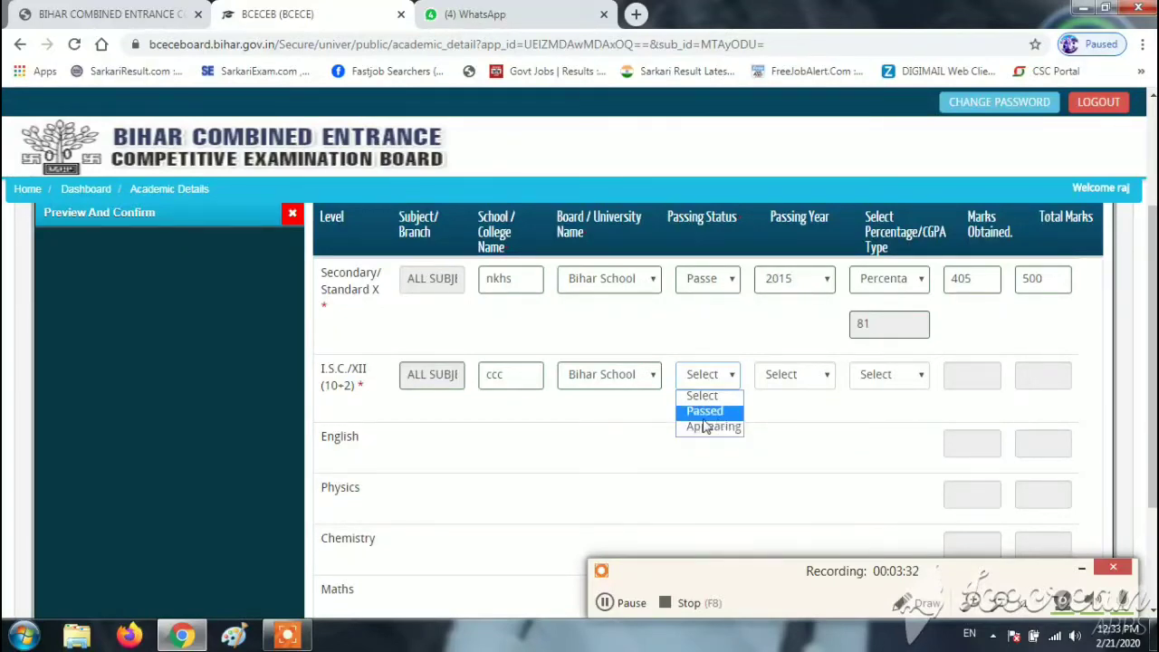
click(714, 427)
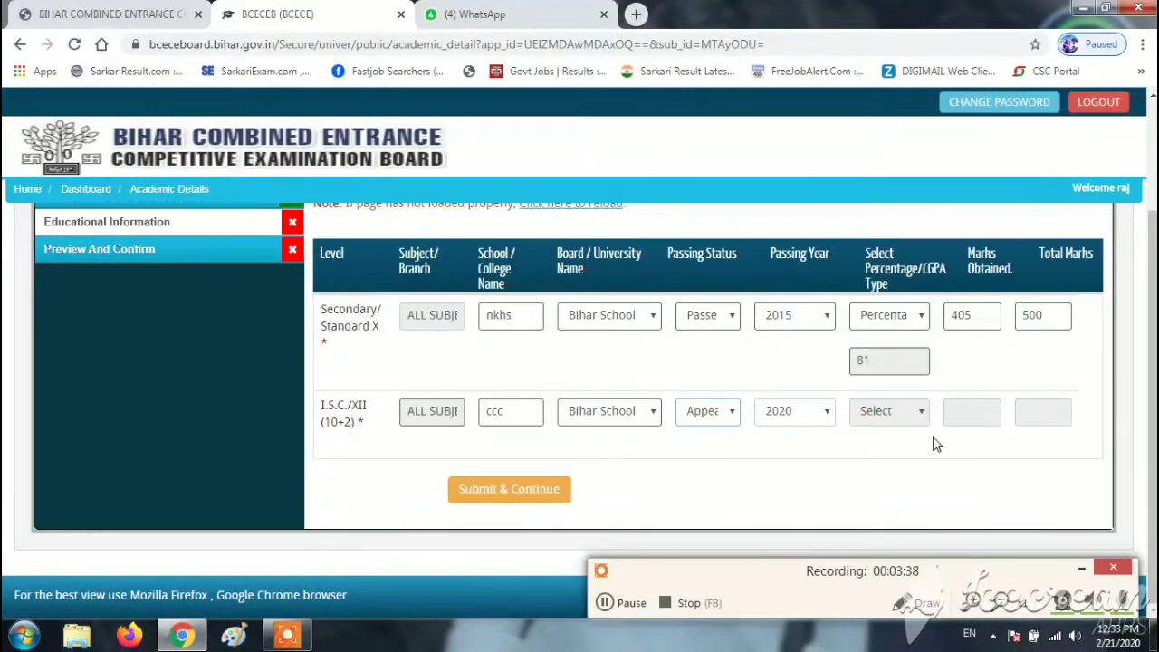
click(521, 492)
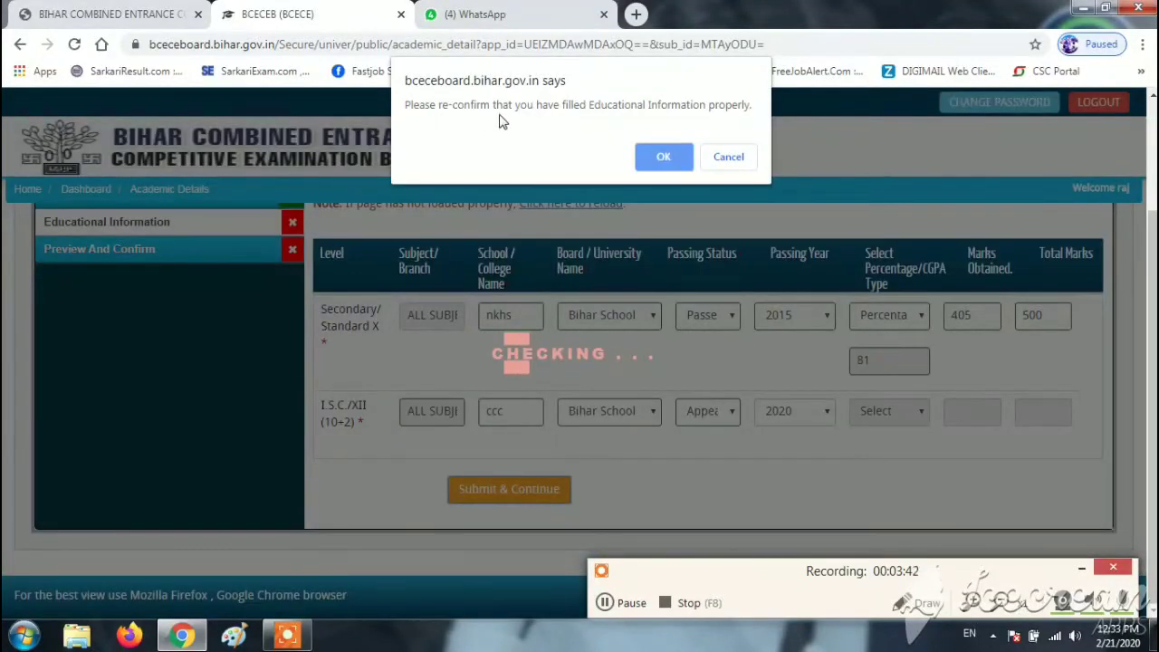
Accept the educational information alert and tick the I CONFIRM THE ABOVE declaration
click(650, 152)
scroll(746, 466, down, 4)
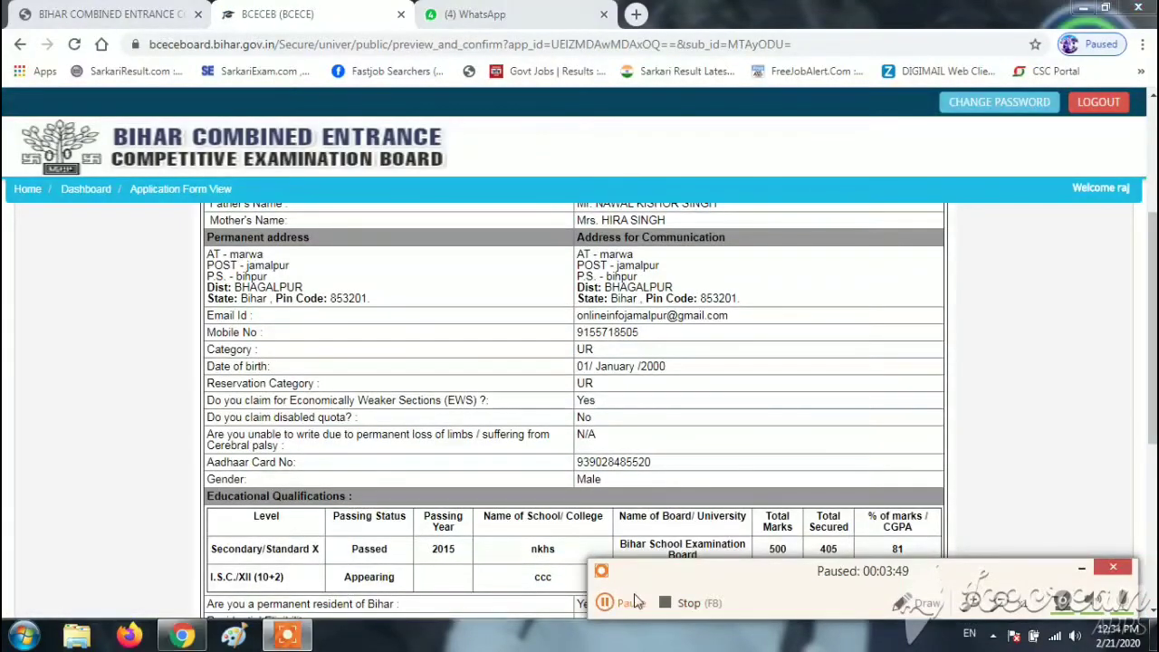
drag(1153, 366, 1155, 516)
scroll(958, 504, down, 1)
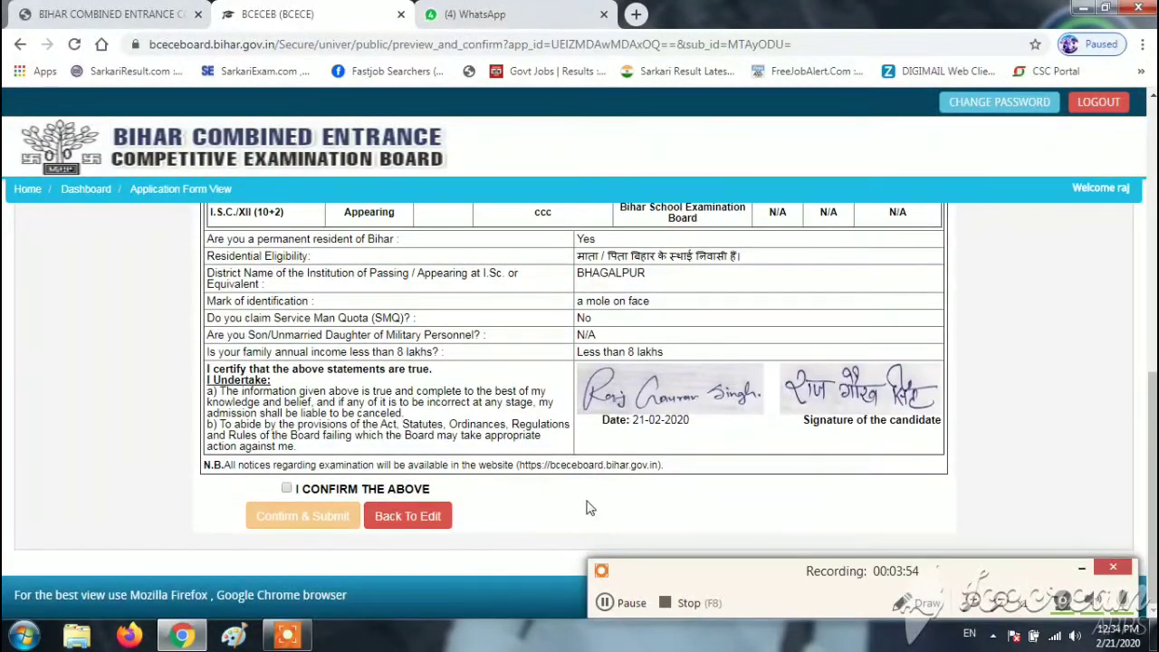
click(289, 490)
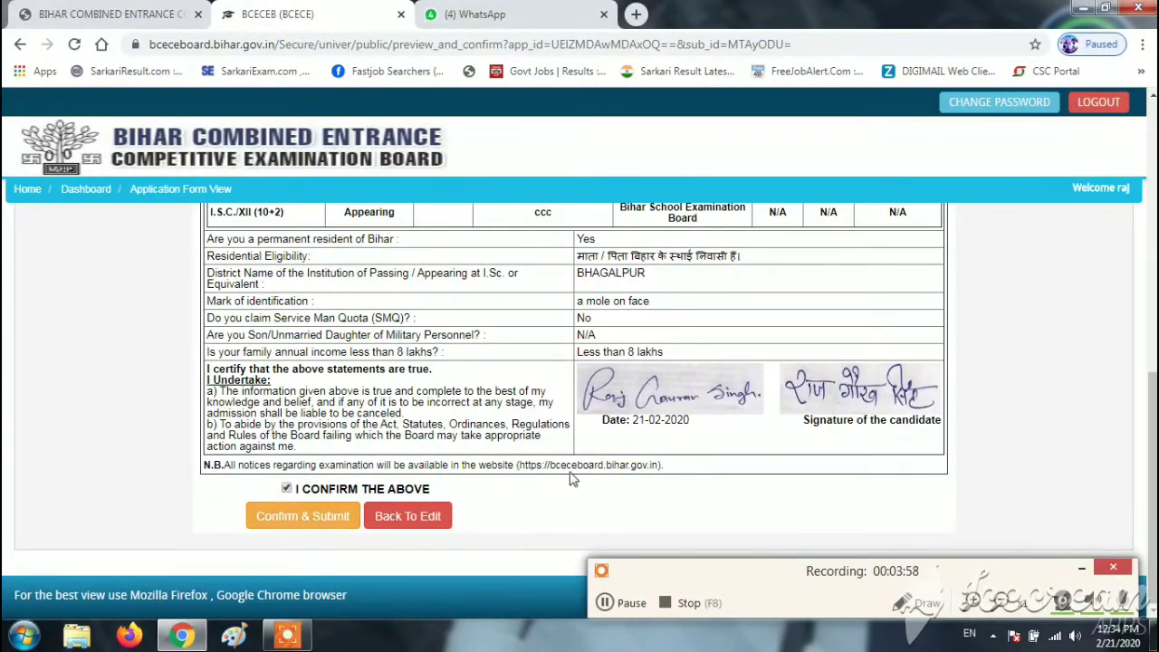
Confirm & Submit the application and answer Yes to the final confirmation
scroll(571, 487, up, 1)
scroll(439, 602, down, 1)
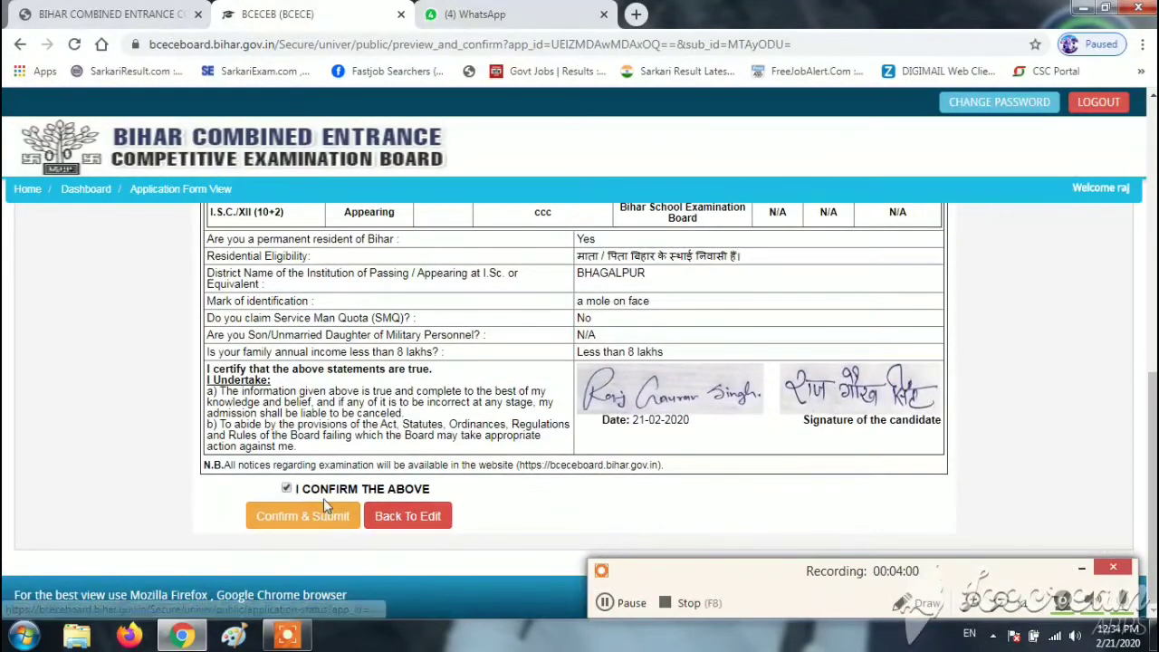
click(295, 522)
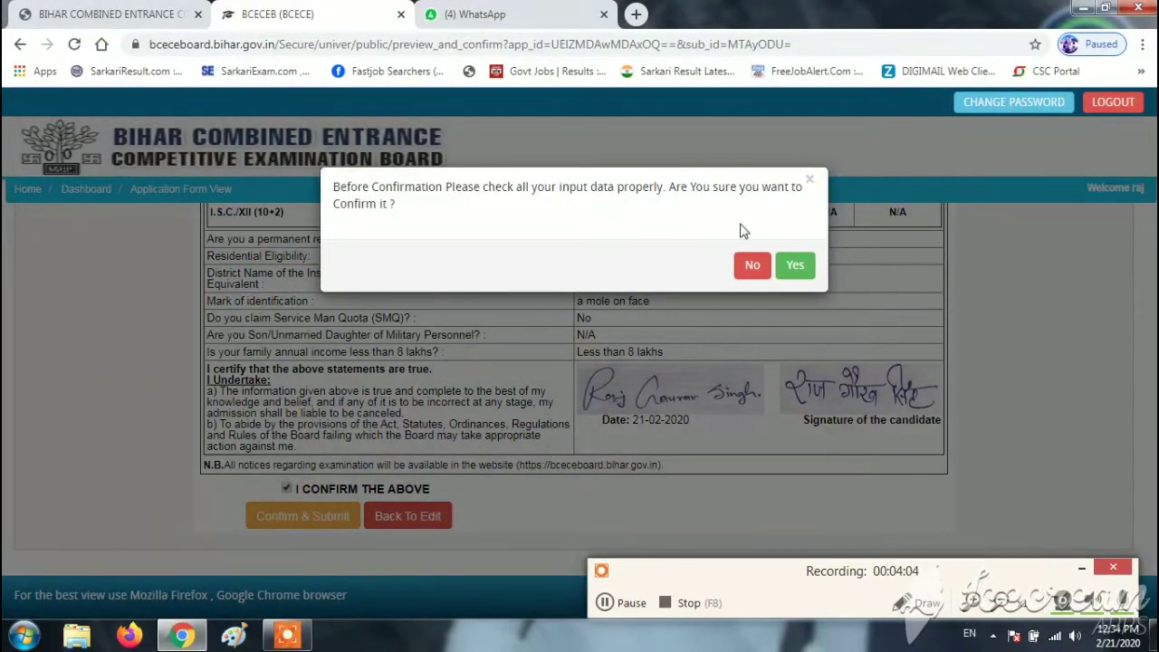
click(797, 267)
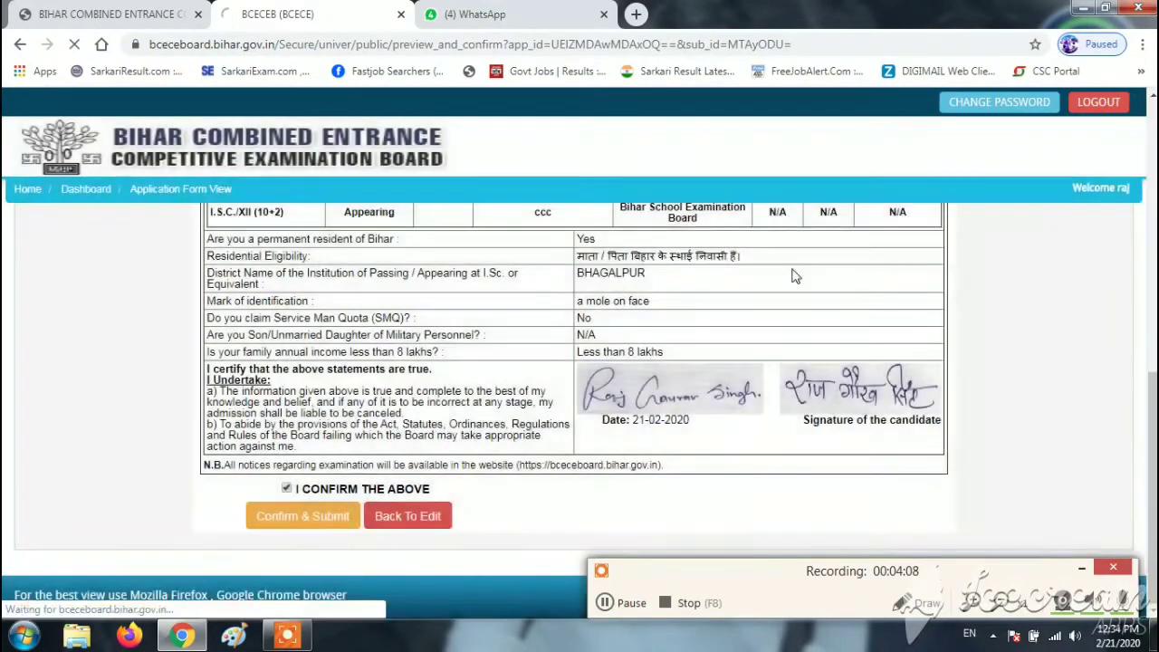
scroll(489, 426, down, 12)
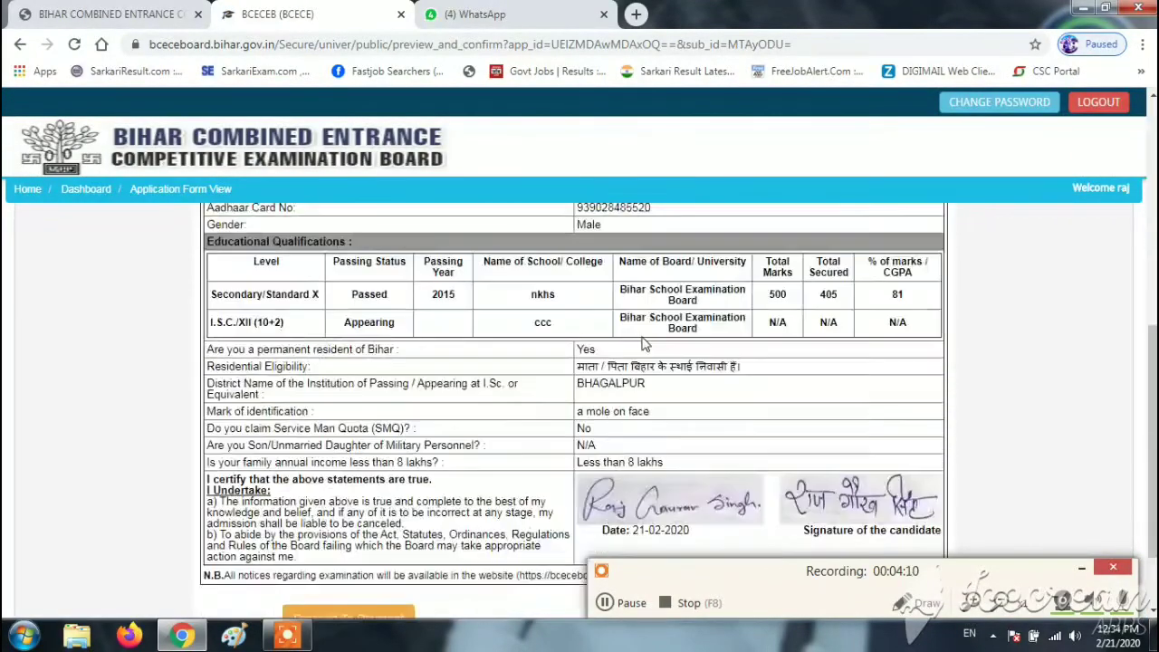
Proceed to payment and choose ONLINE payment by Debit Card, totalling Rs.1011.94
click(355, 514)
scroll(516, 417, down, 2)
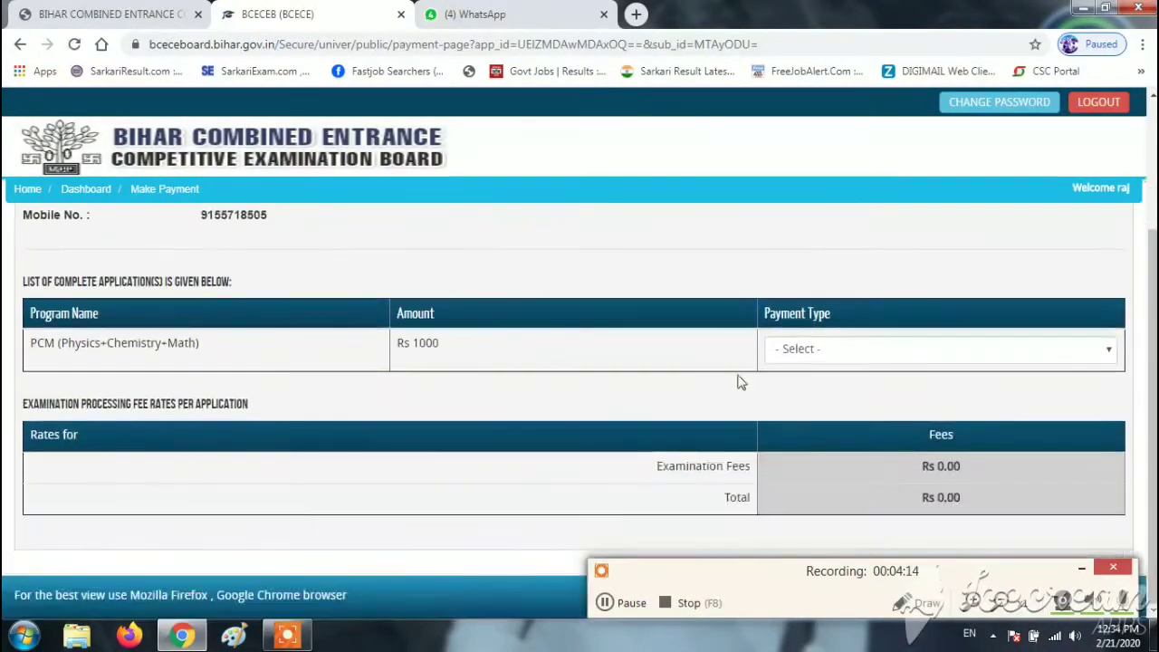
click(831, 360)
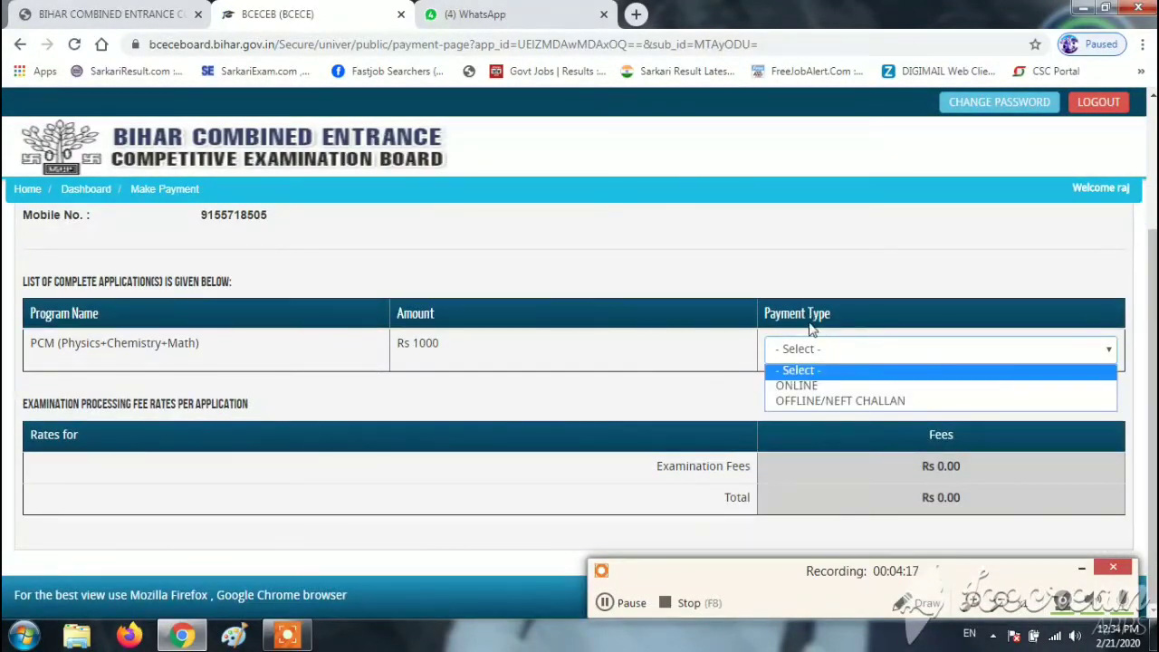
click(802, 385)
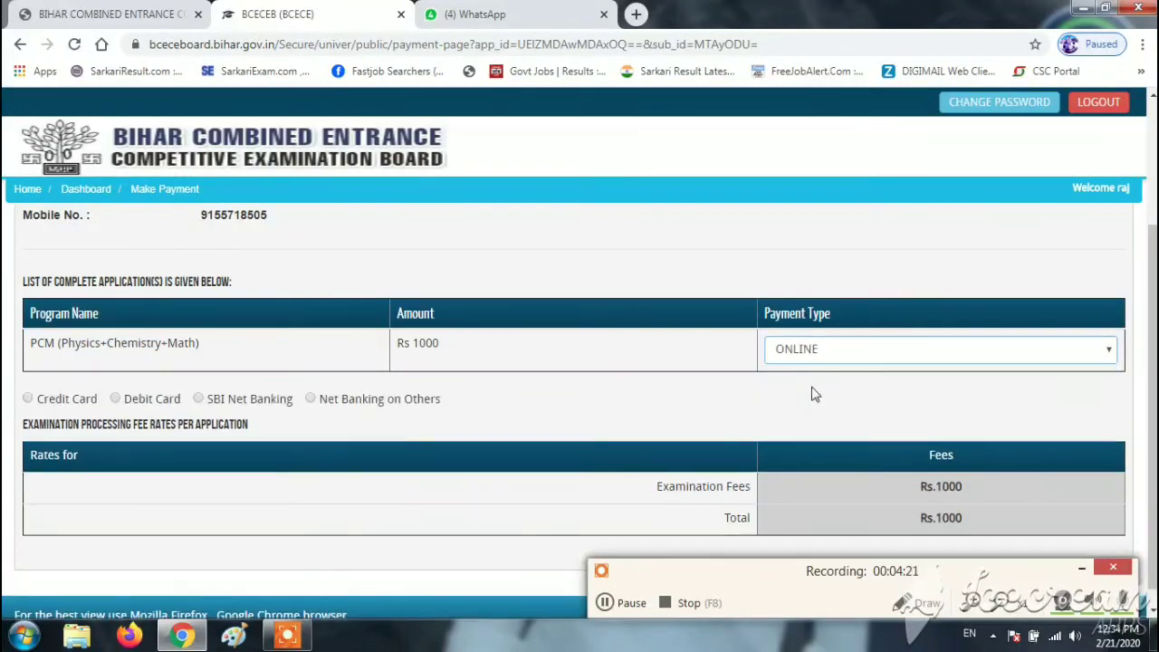
scroll(824, 415, down, 1)
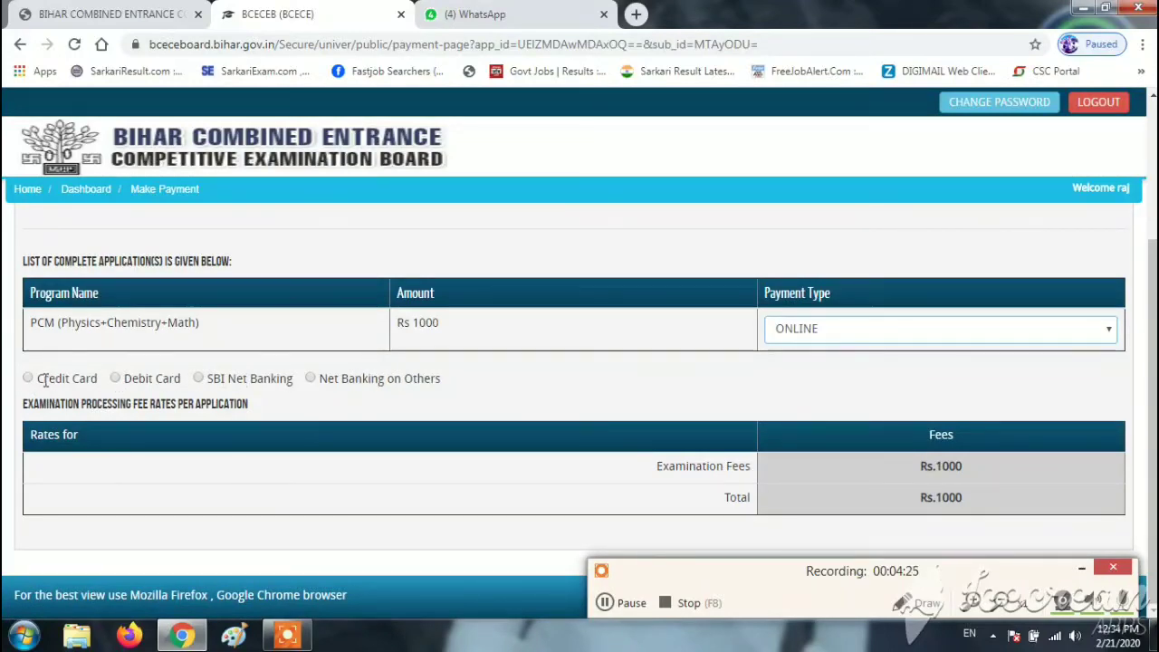
click(126, 381)
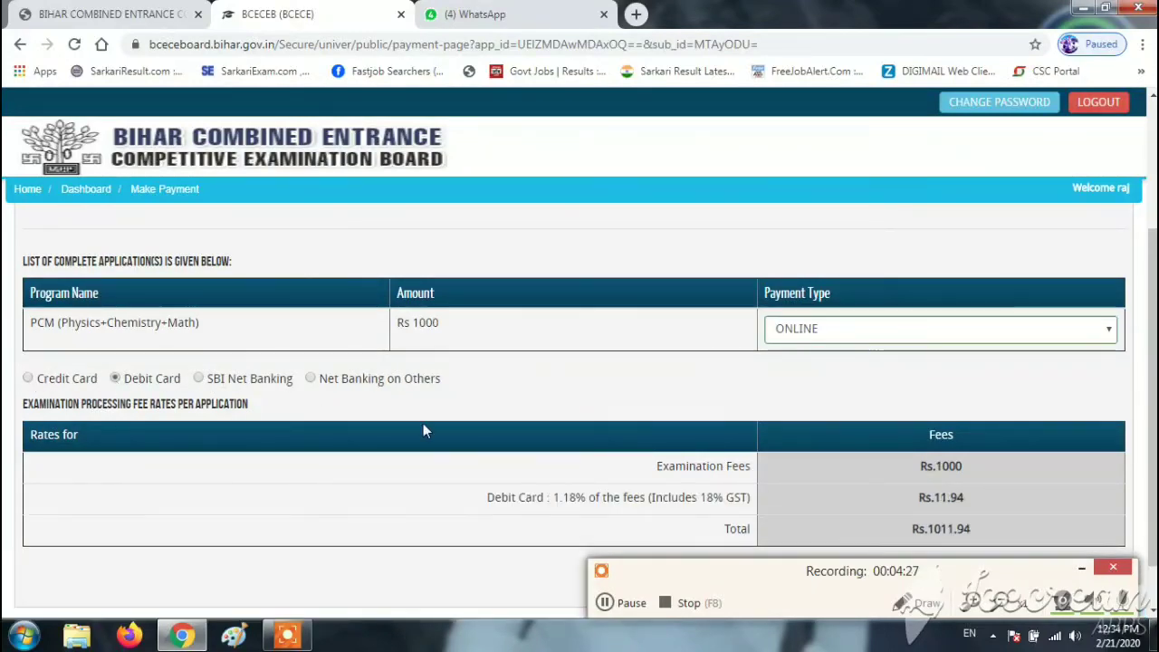
scroll(508, 412, down, 1)
scroll(703, 453, up, 3)
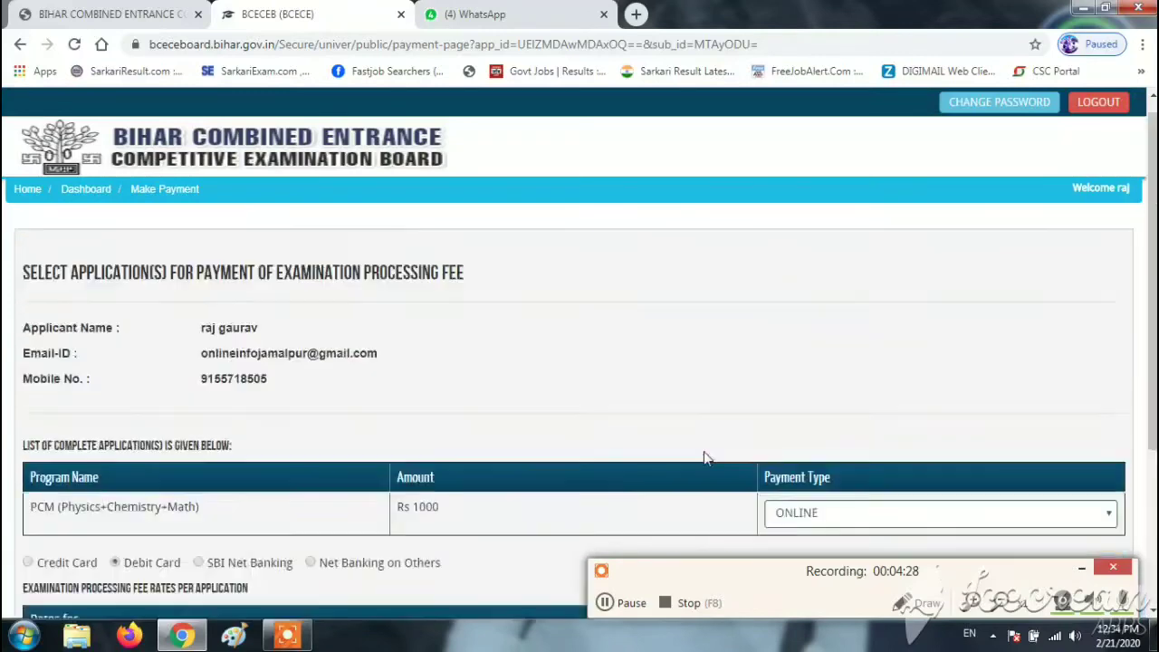